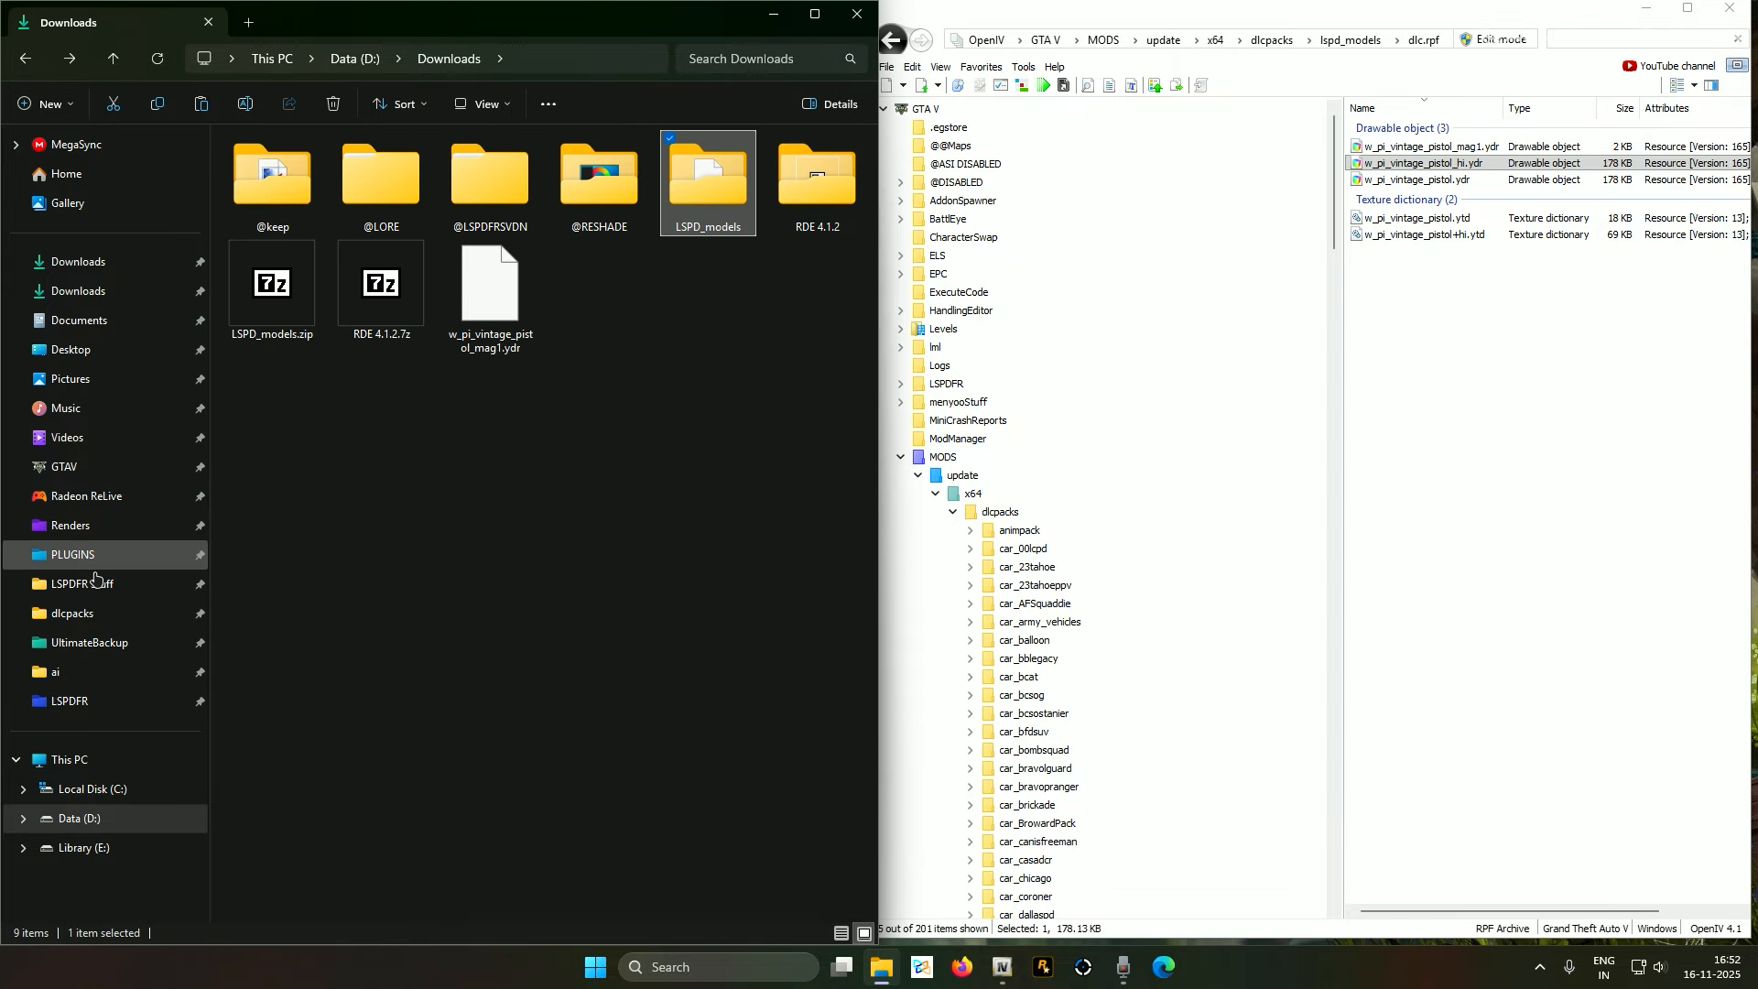
# Open the dlcpacks folder and try pasting the two copied items, cancelling the dlc.rpf overwrite
pyautogui.click(125, 614)
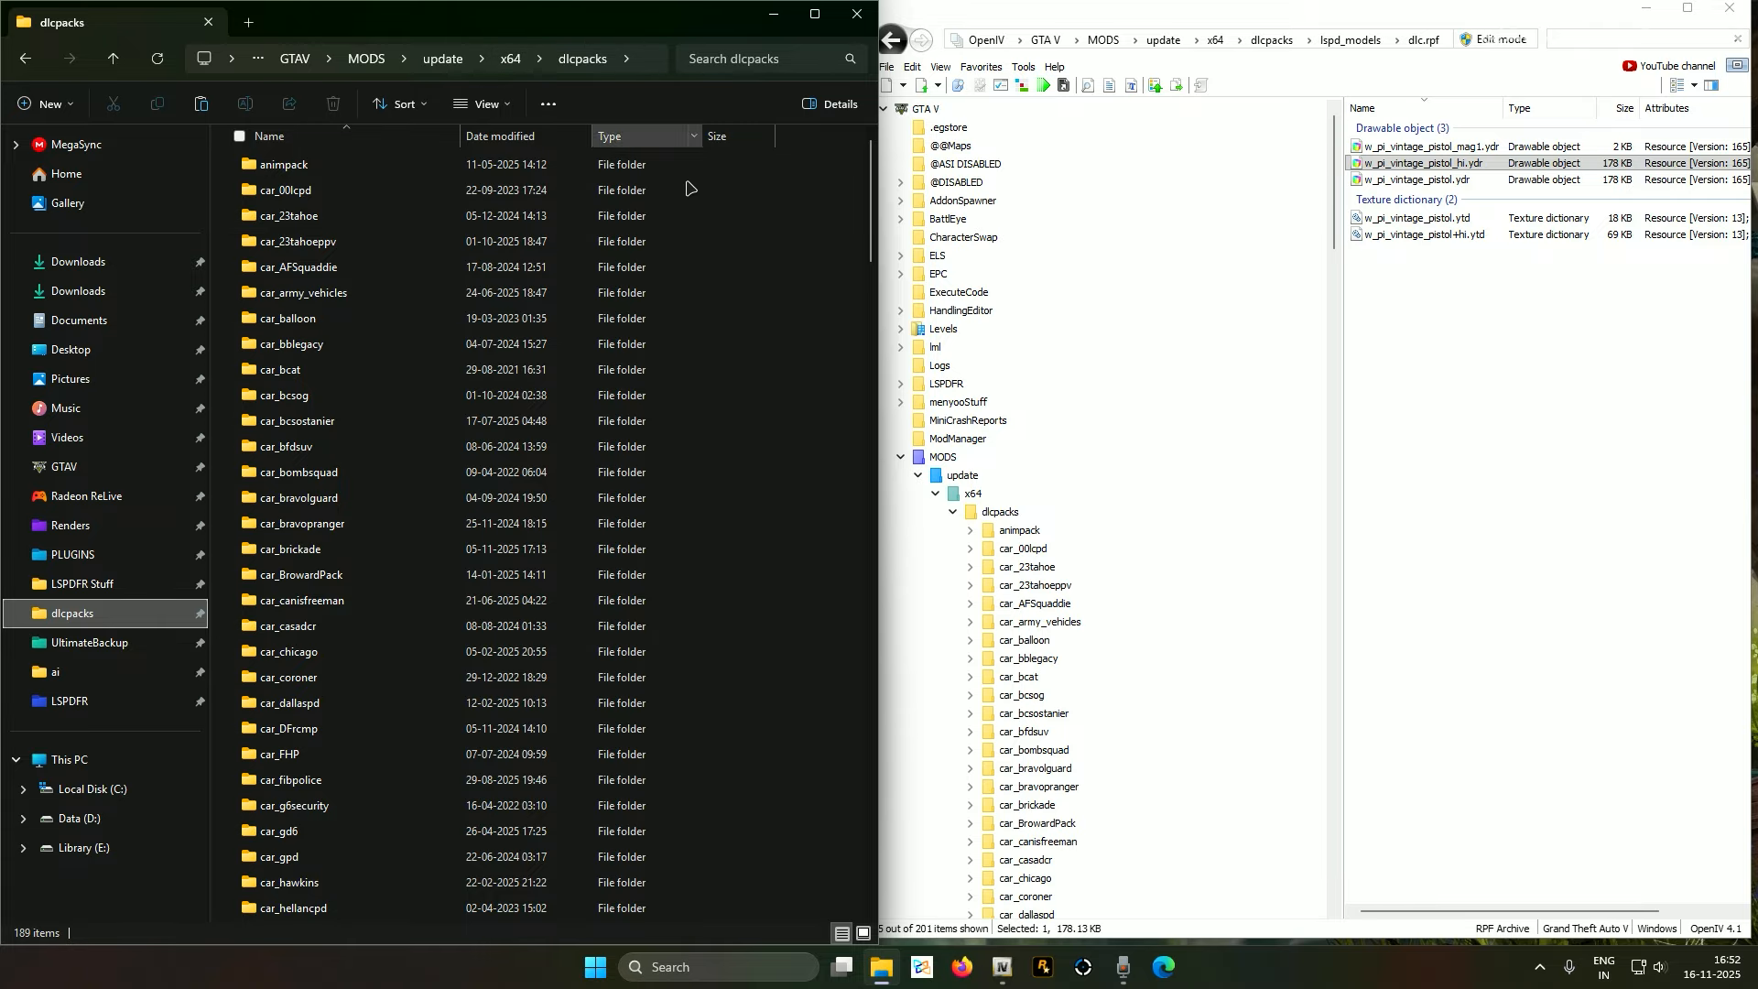
pyautogui.rightClick(822, 272)
pyautogui.click(848, 298)
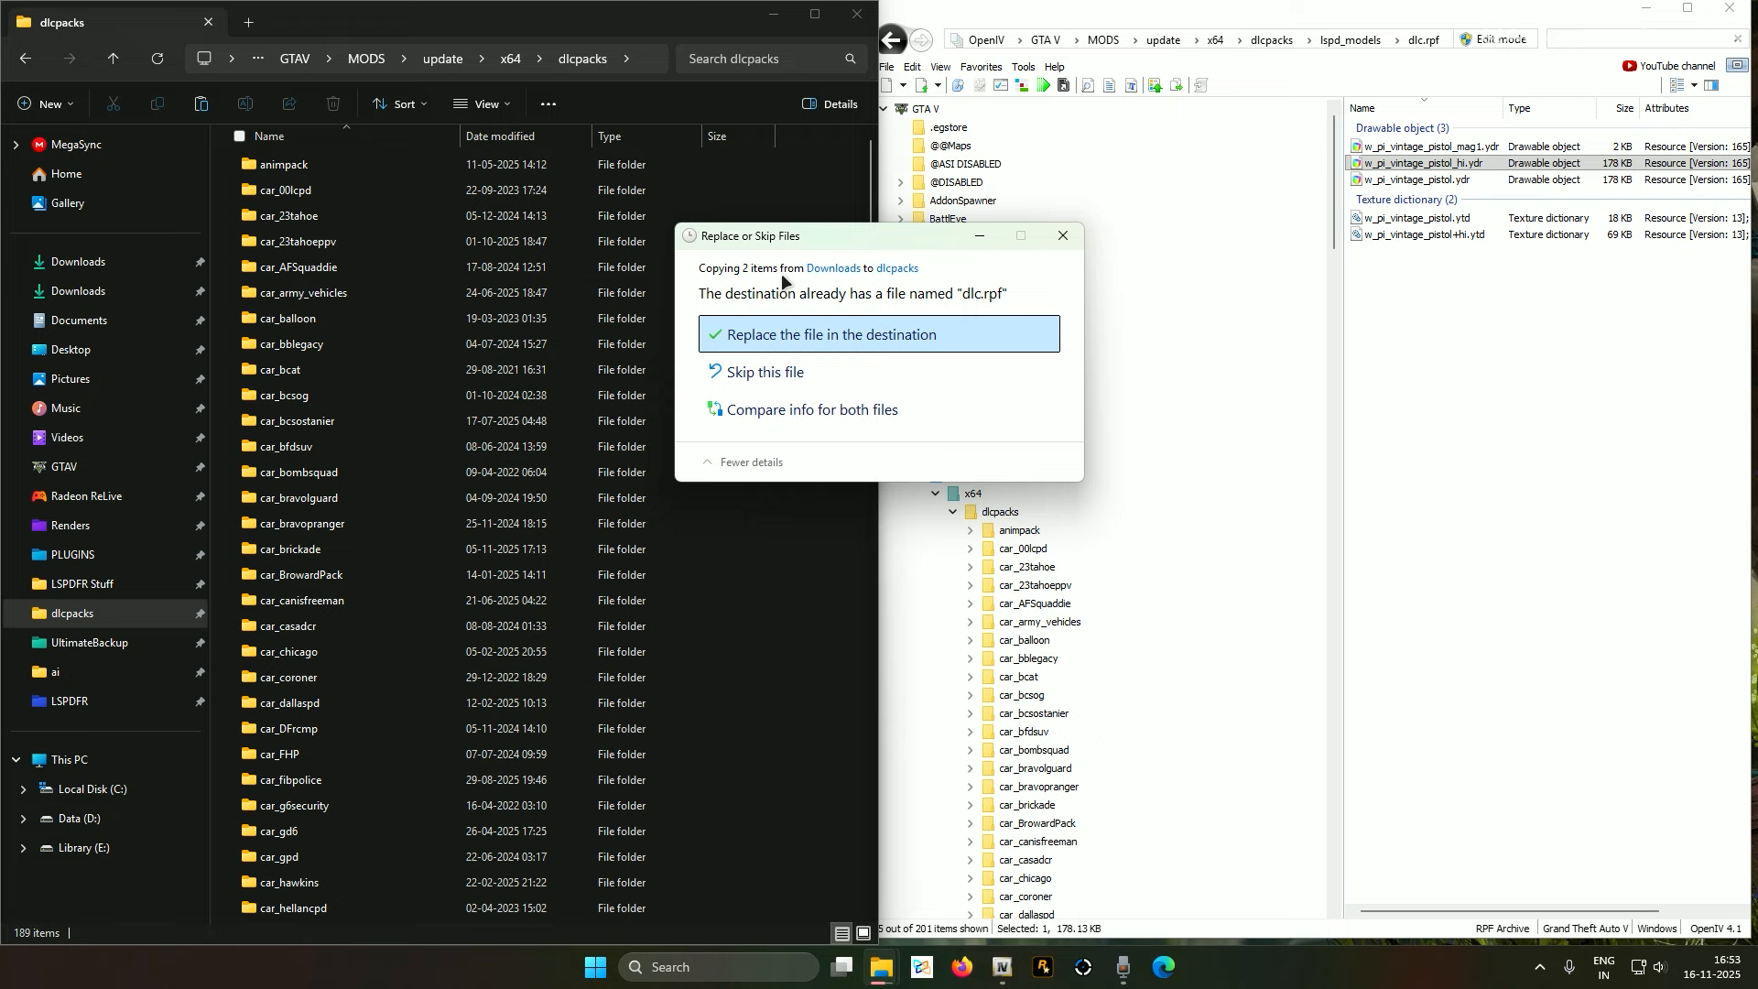
pyautogui.click(1062, 240)
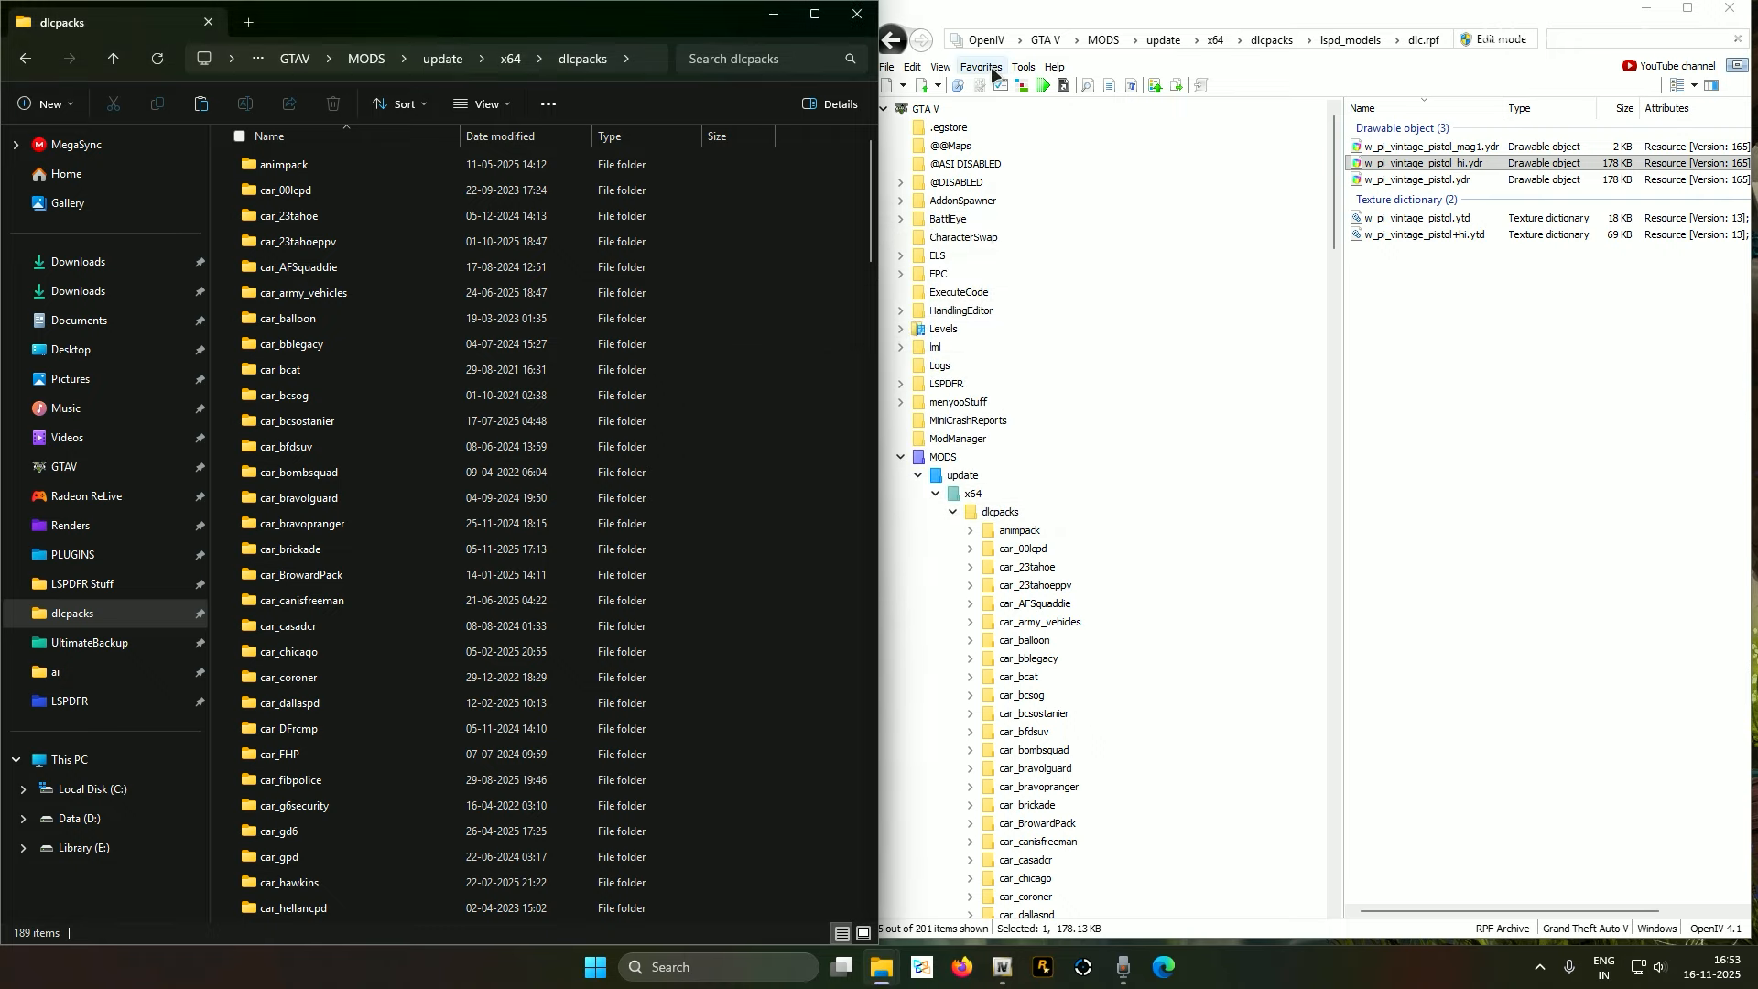
# Use Favorites to jump to update.rpf's common\data folder holding dlclist.xml
pyautogui.click(993, 73)
pyautogui.click(1044, 348)
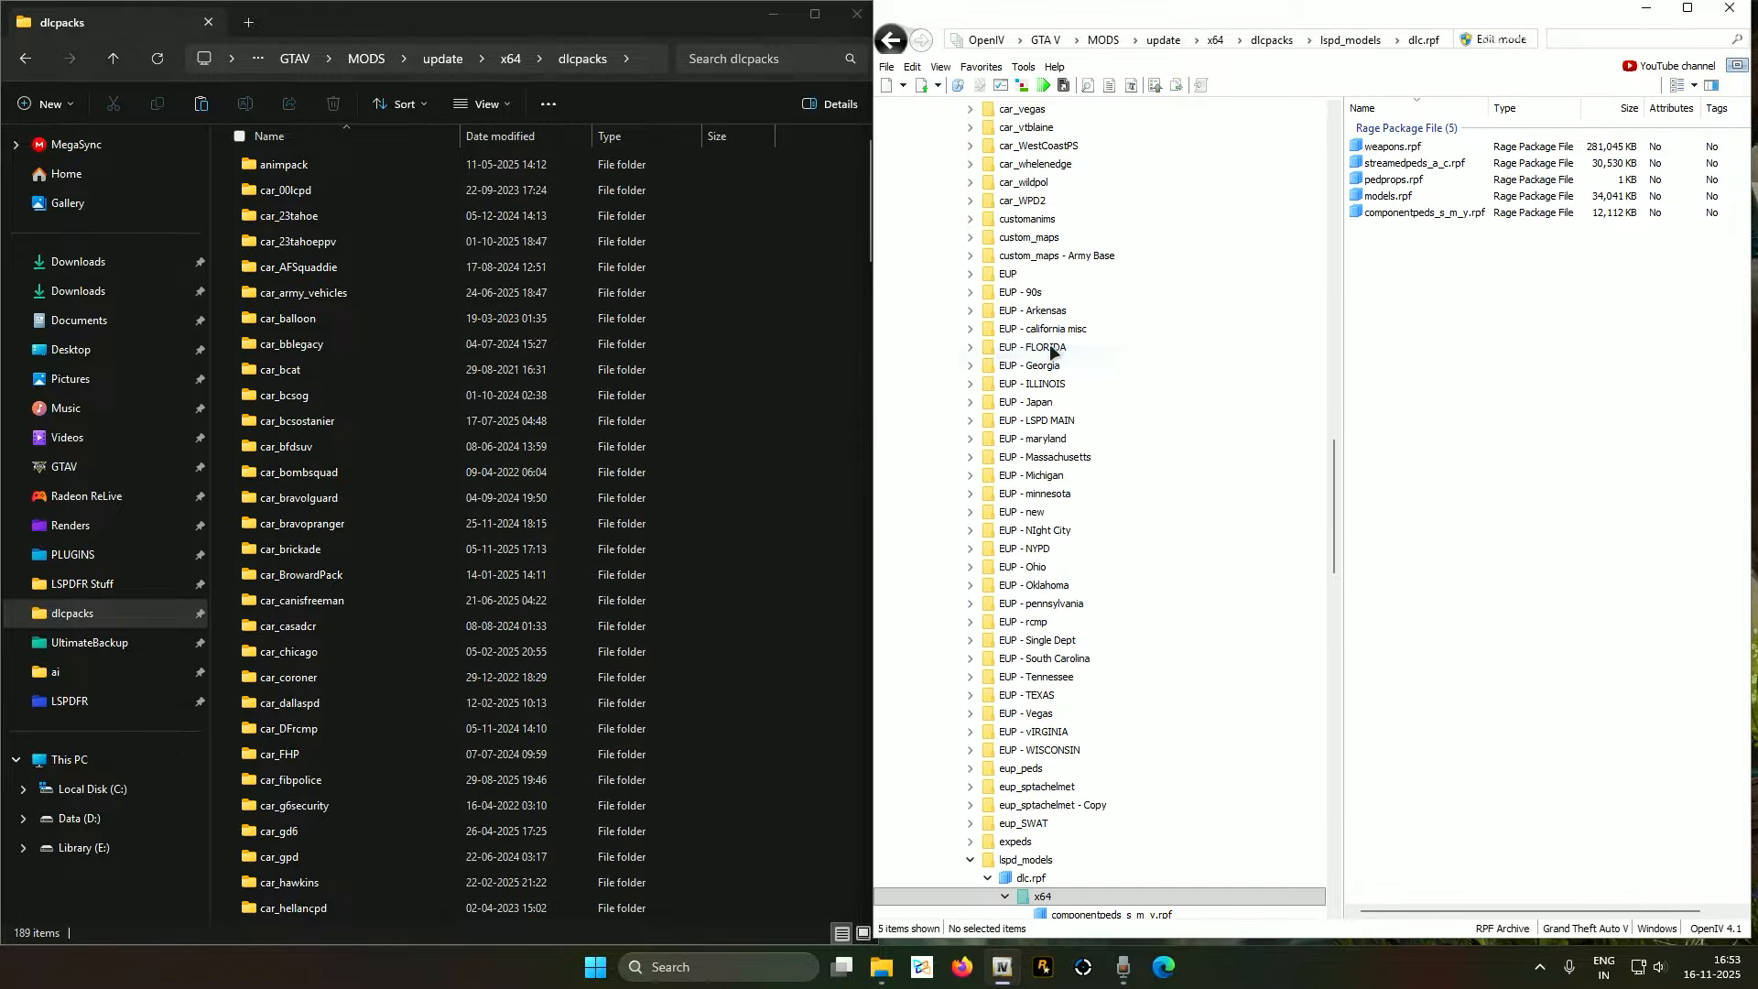
pyautogui.scroll(-9, 1052, 351)
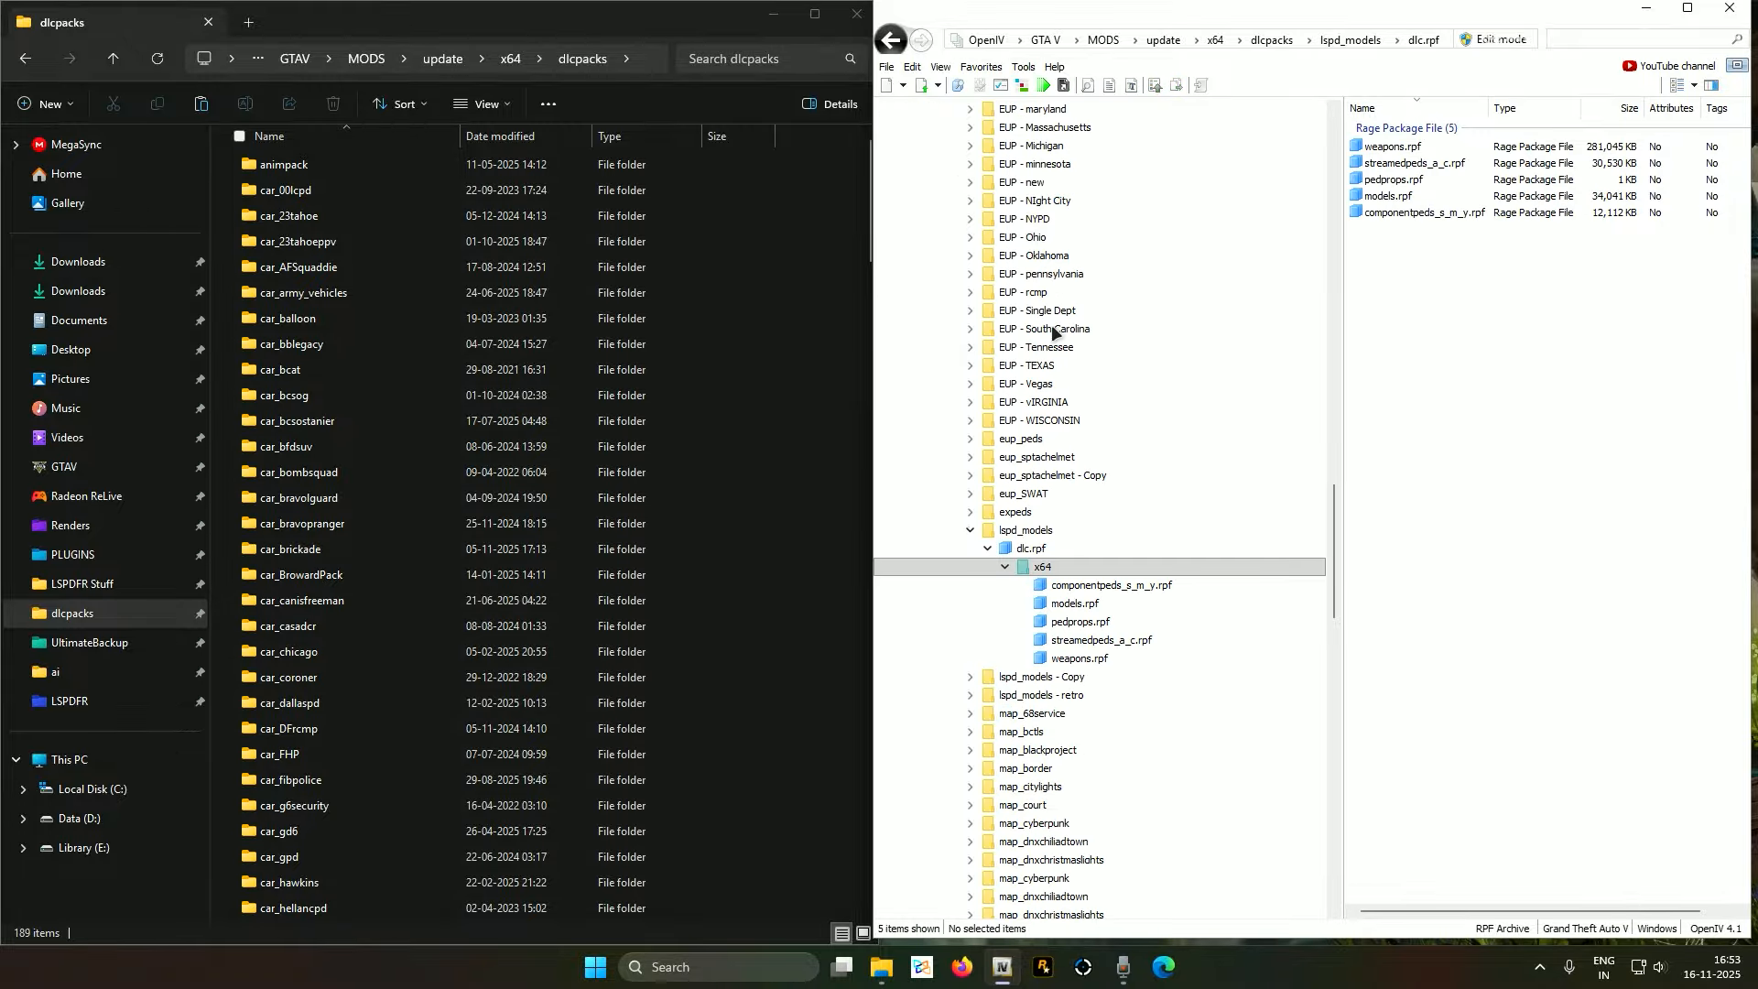
pyautogui.click(978, 66)
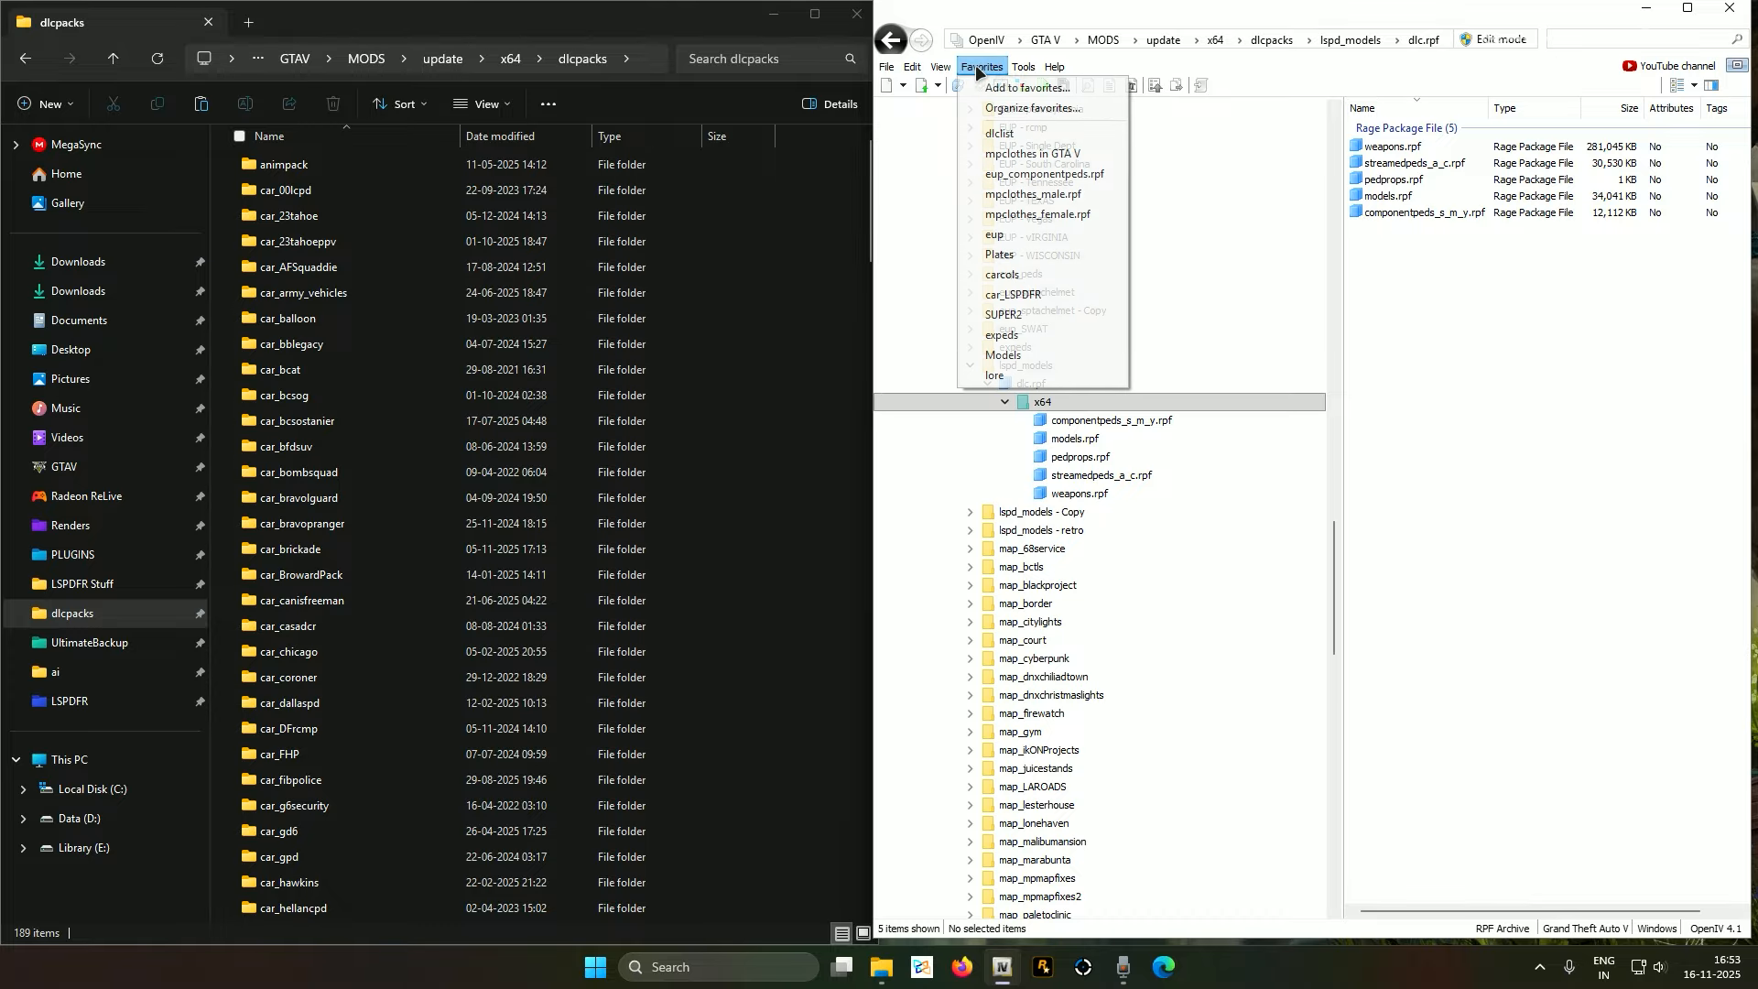
pyautogui.click(1005, 135)
# Switch OpenIV into Edit mode and open dlclist.xml in the text editor
pyautogui.rightClick(1387, 149)
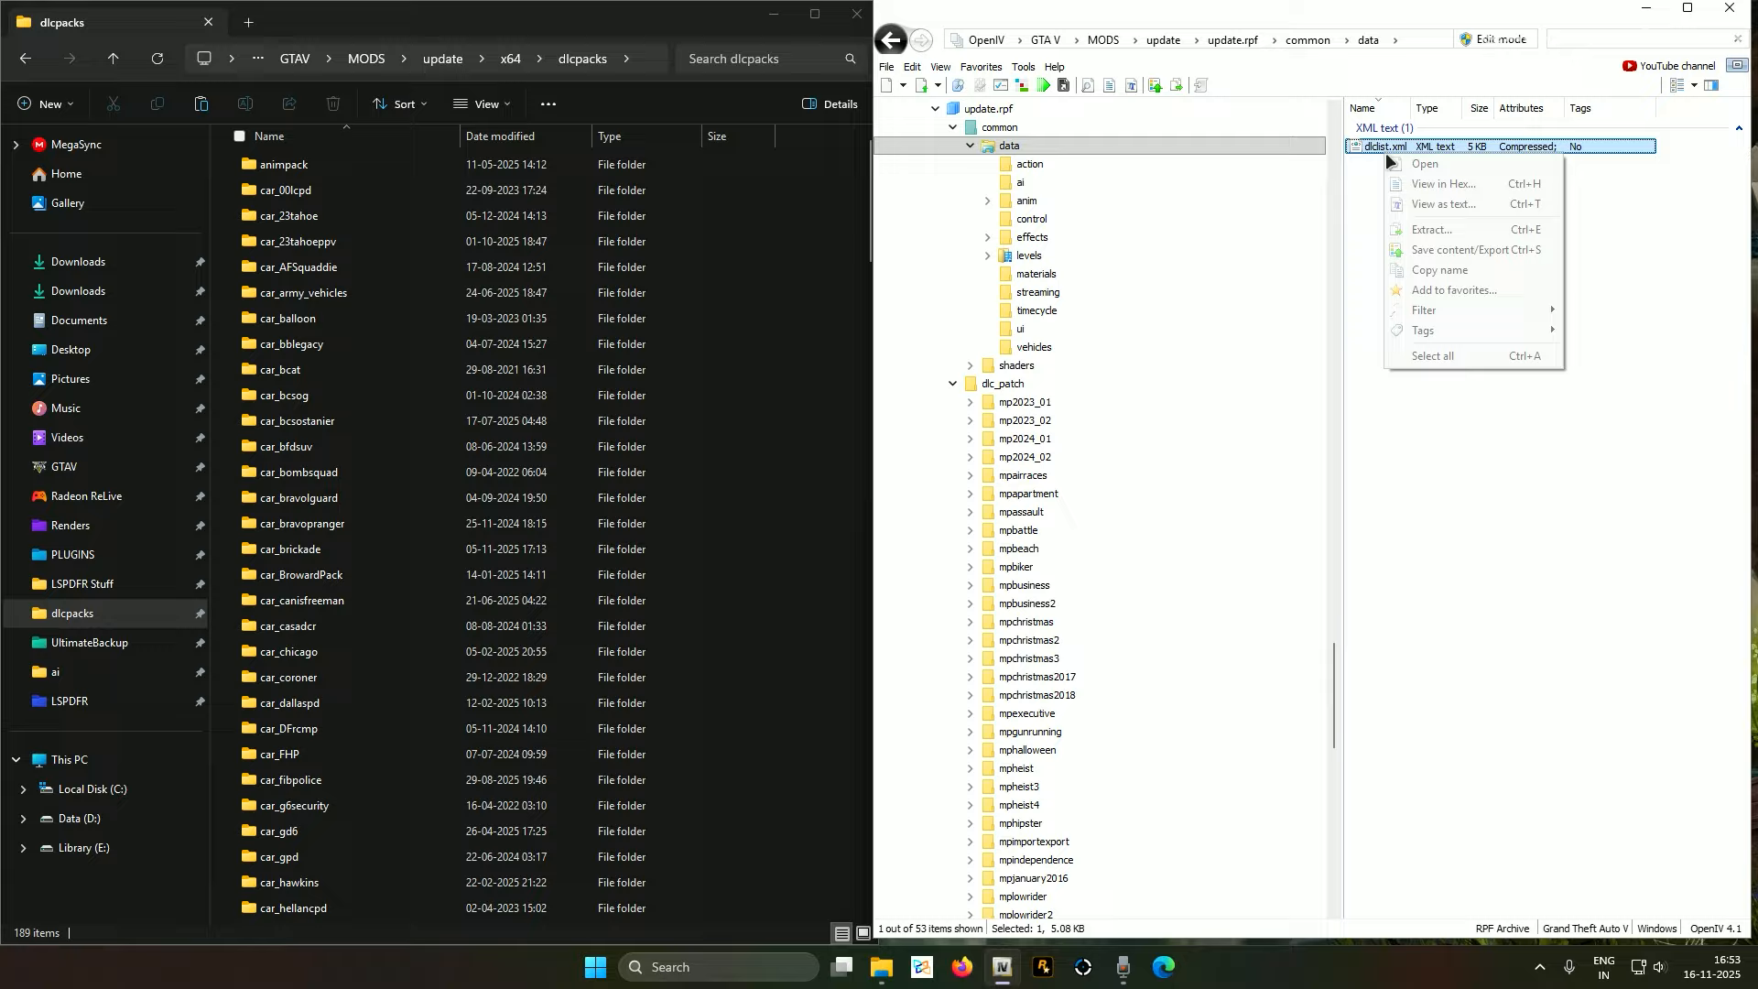
pyautogui.click(1493, 40)
pyautogui.click(943, 545)
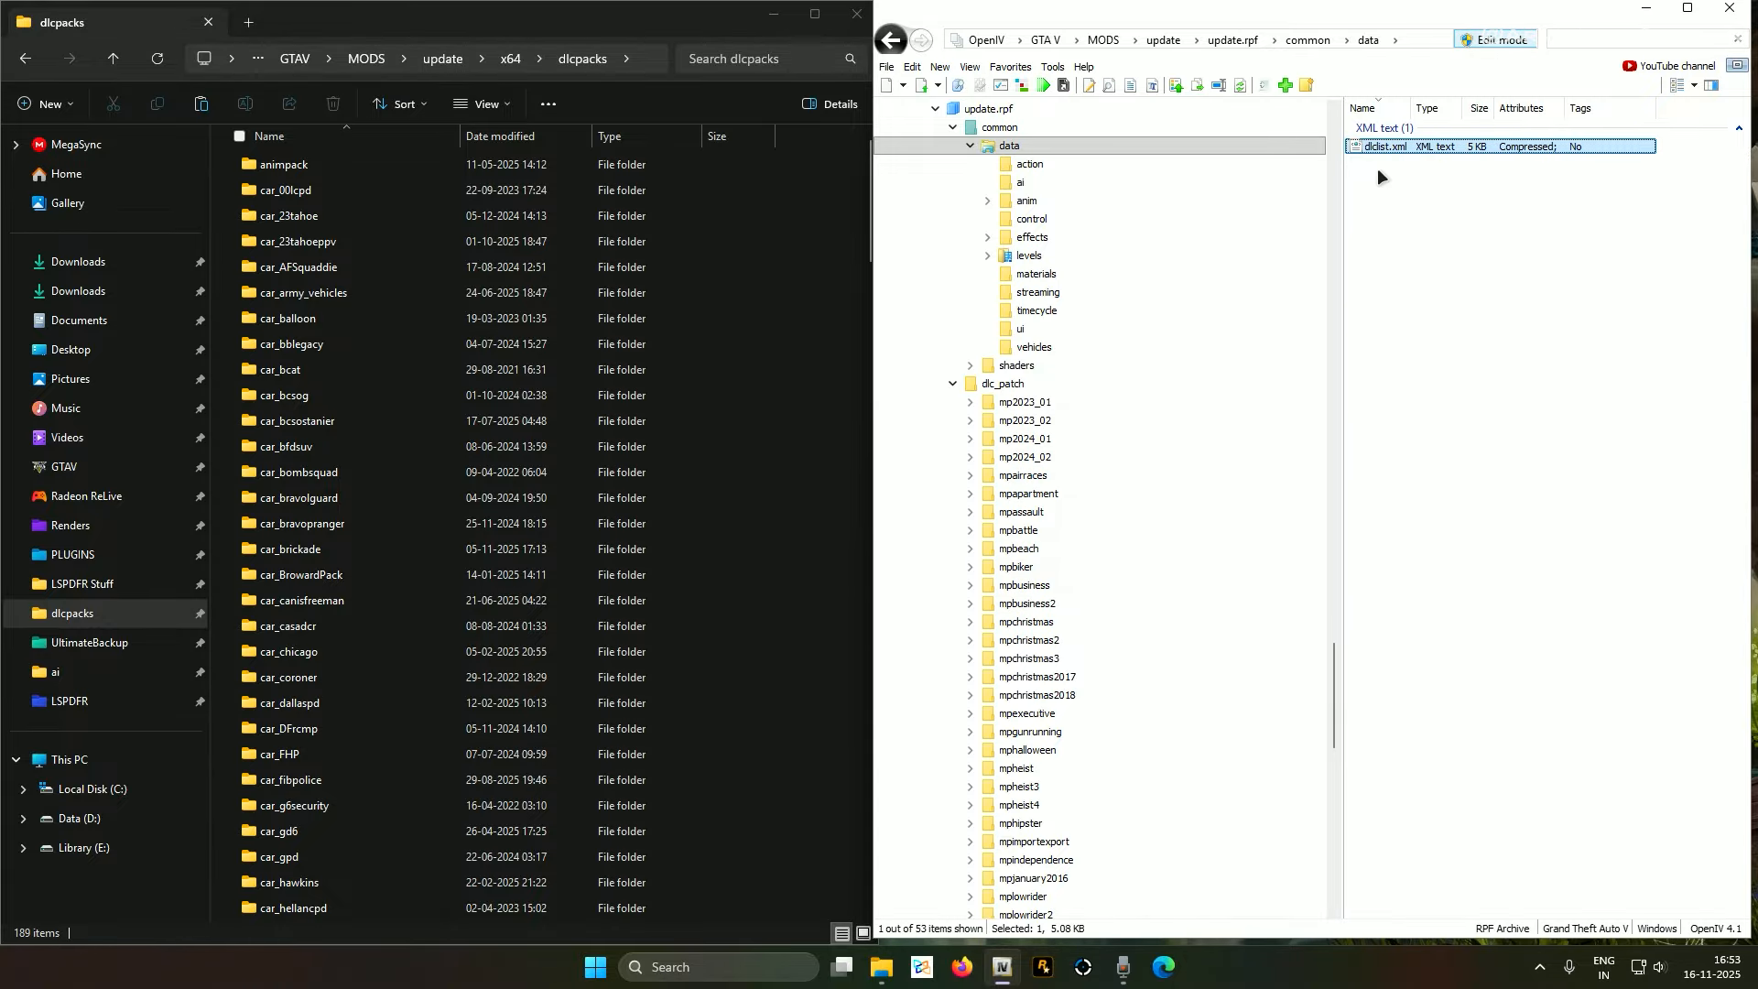
pyautogui.rightClick(1378, 150)
pyautogui.click(1418, 183)
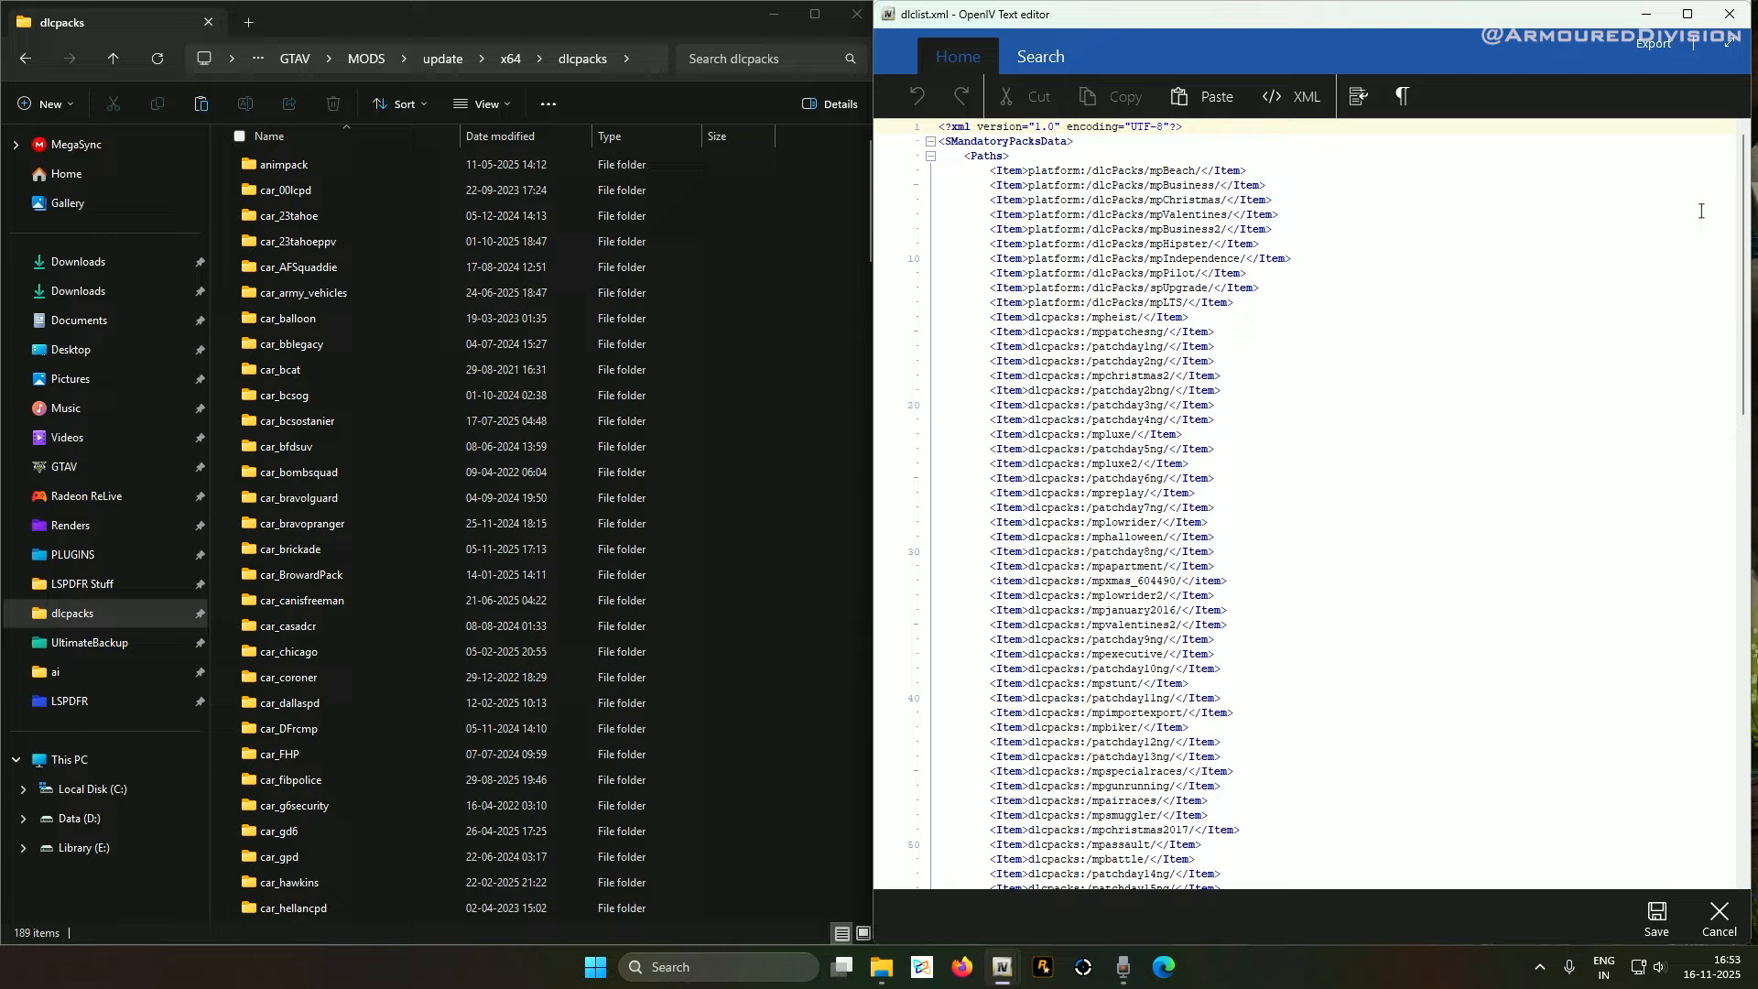
# Scroll to the end of dlclist.xml and highlight the lspd_models Item entry
pyautogui.moveTo(1749, 235); pyautogui.dragTo(1753, 758)
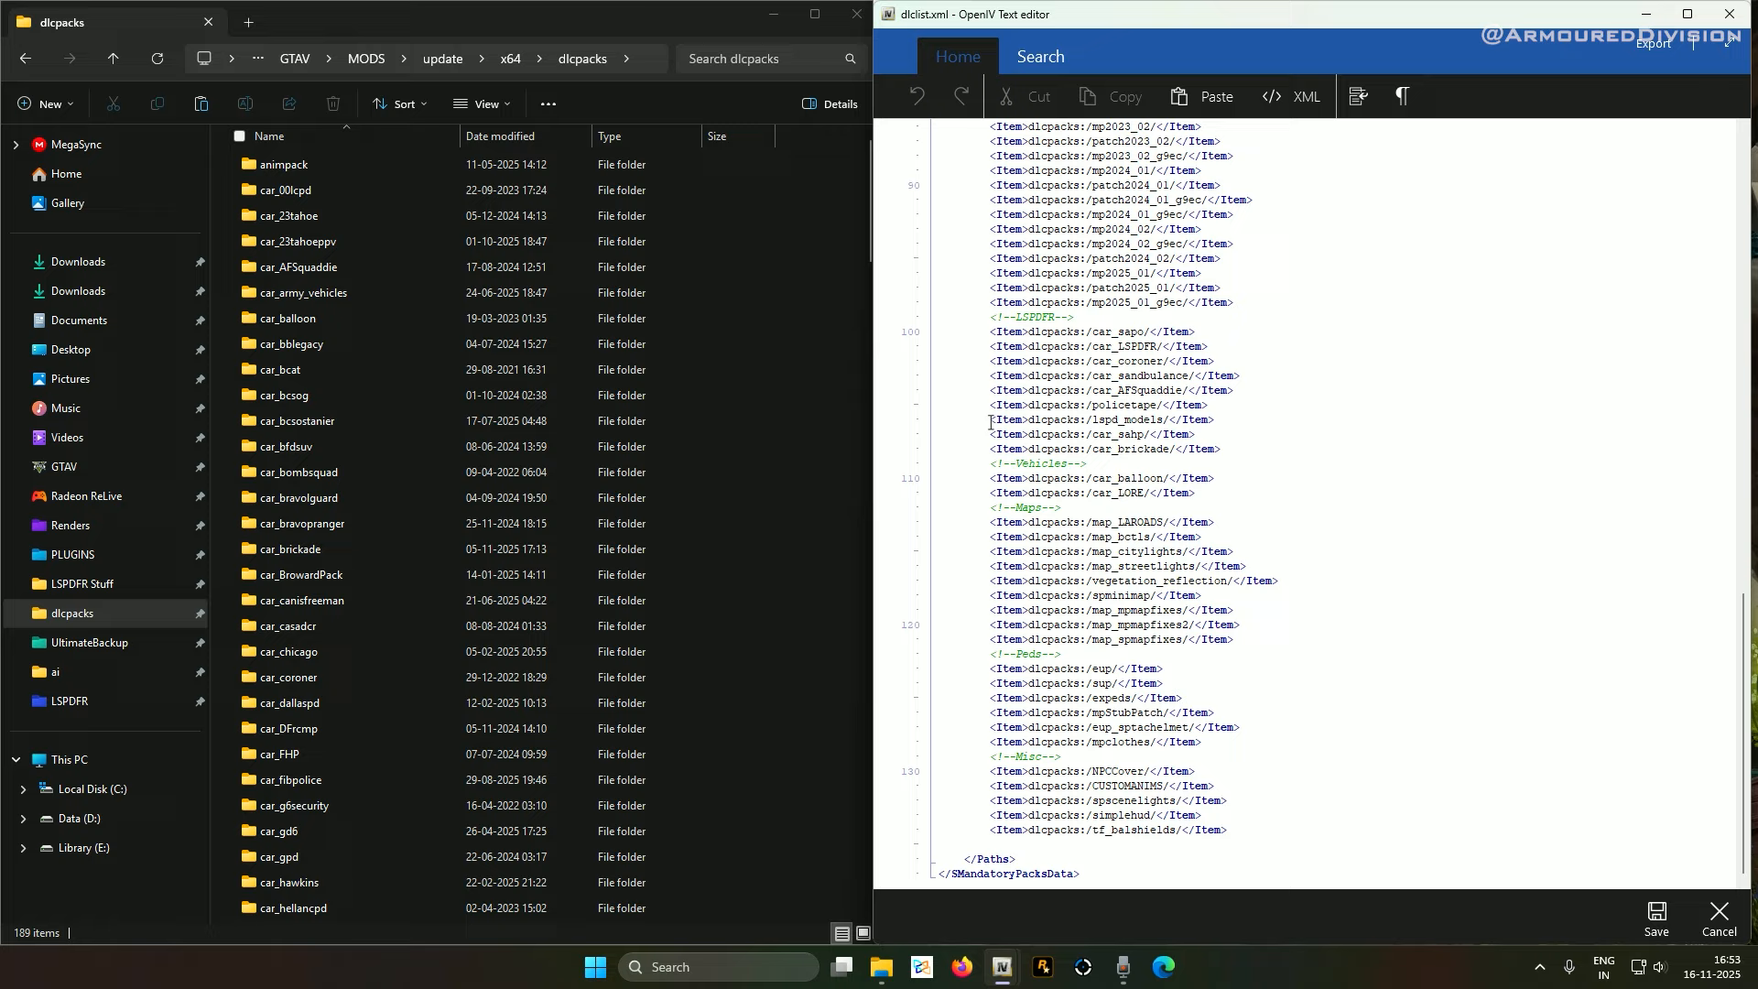
pyautogui.moveTo(990, 420); pyautogui.dragTo(1234, 421)
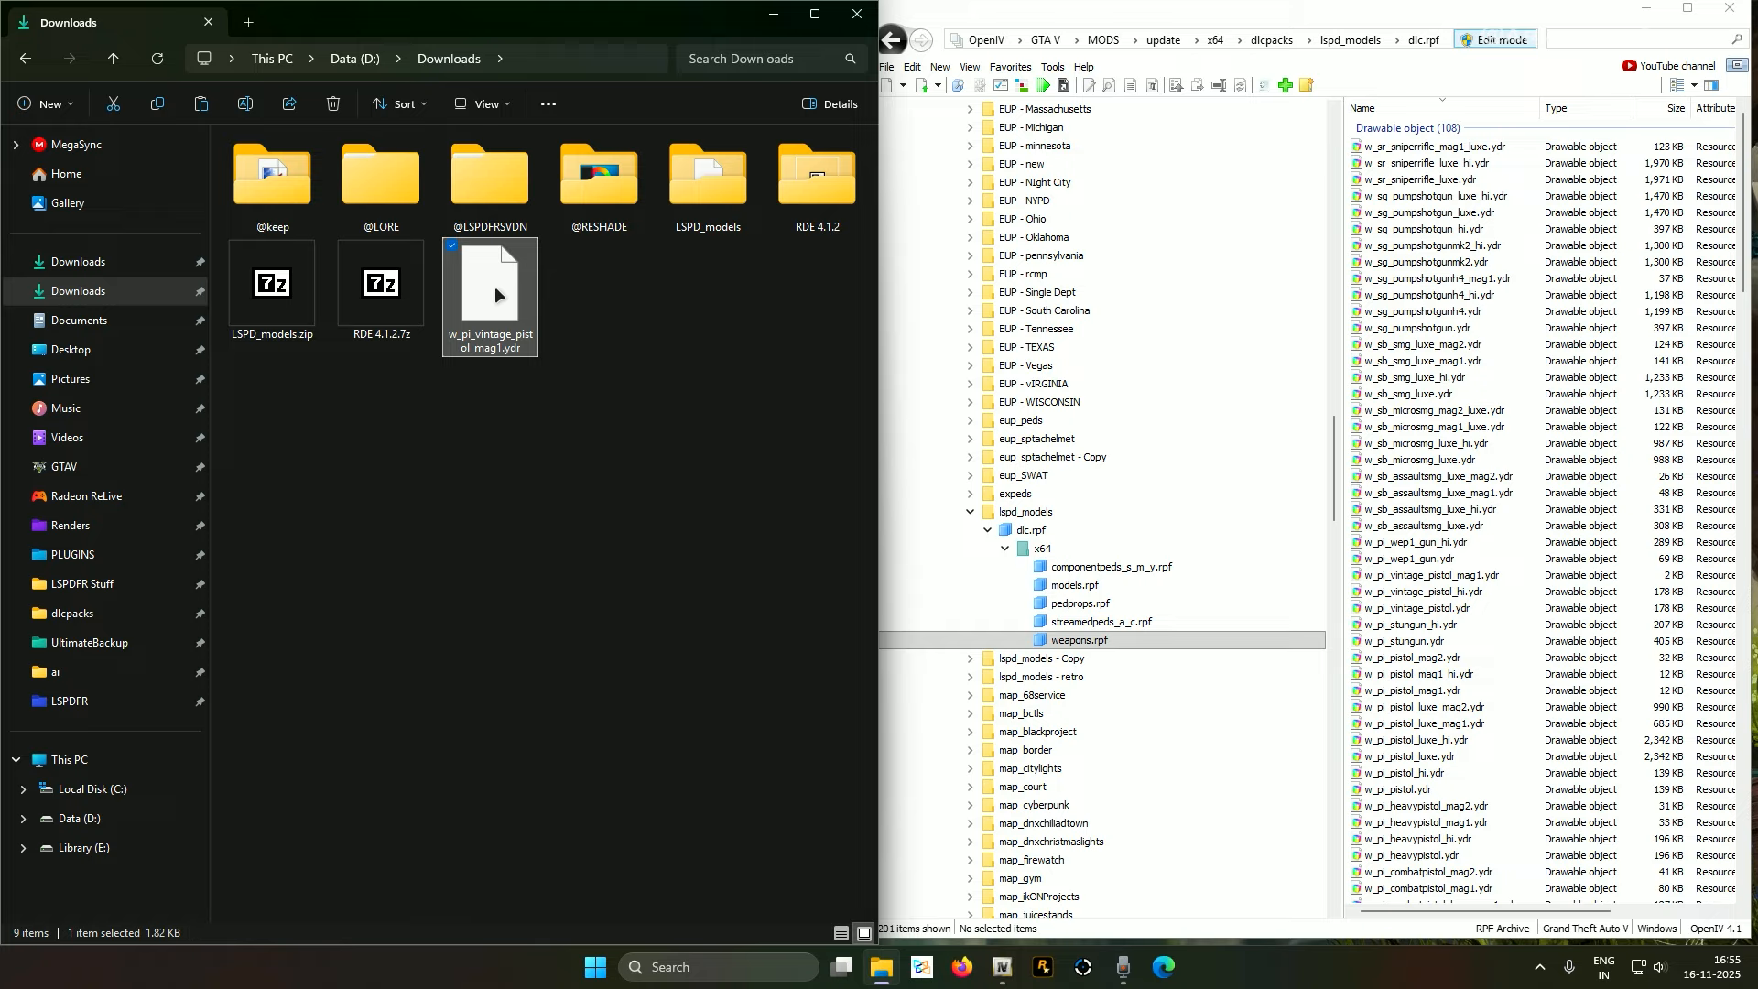
pyautogui.moveTo(494, 293); pyautogui.dragTo(1560, 540)
pyautogui.click(705, 165)
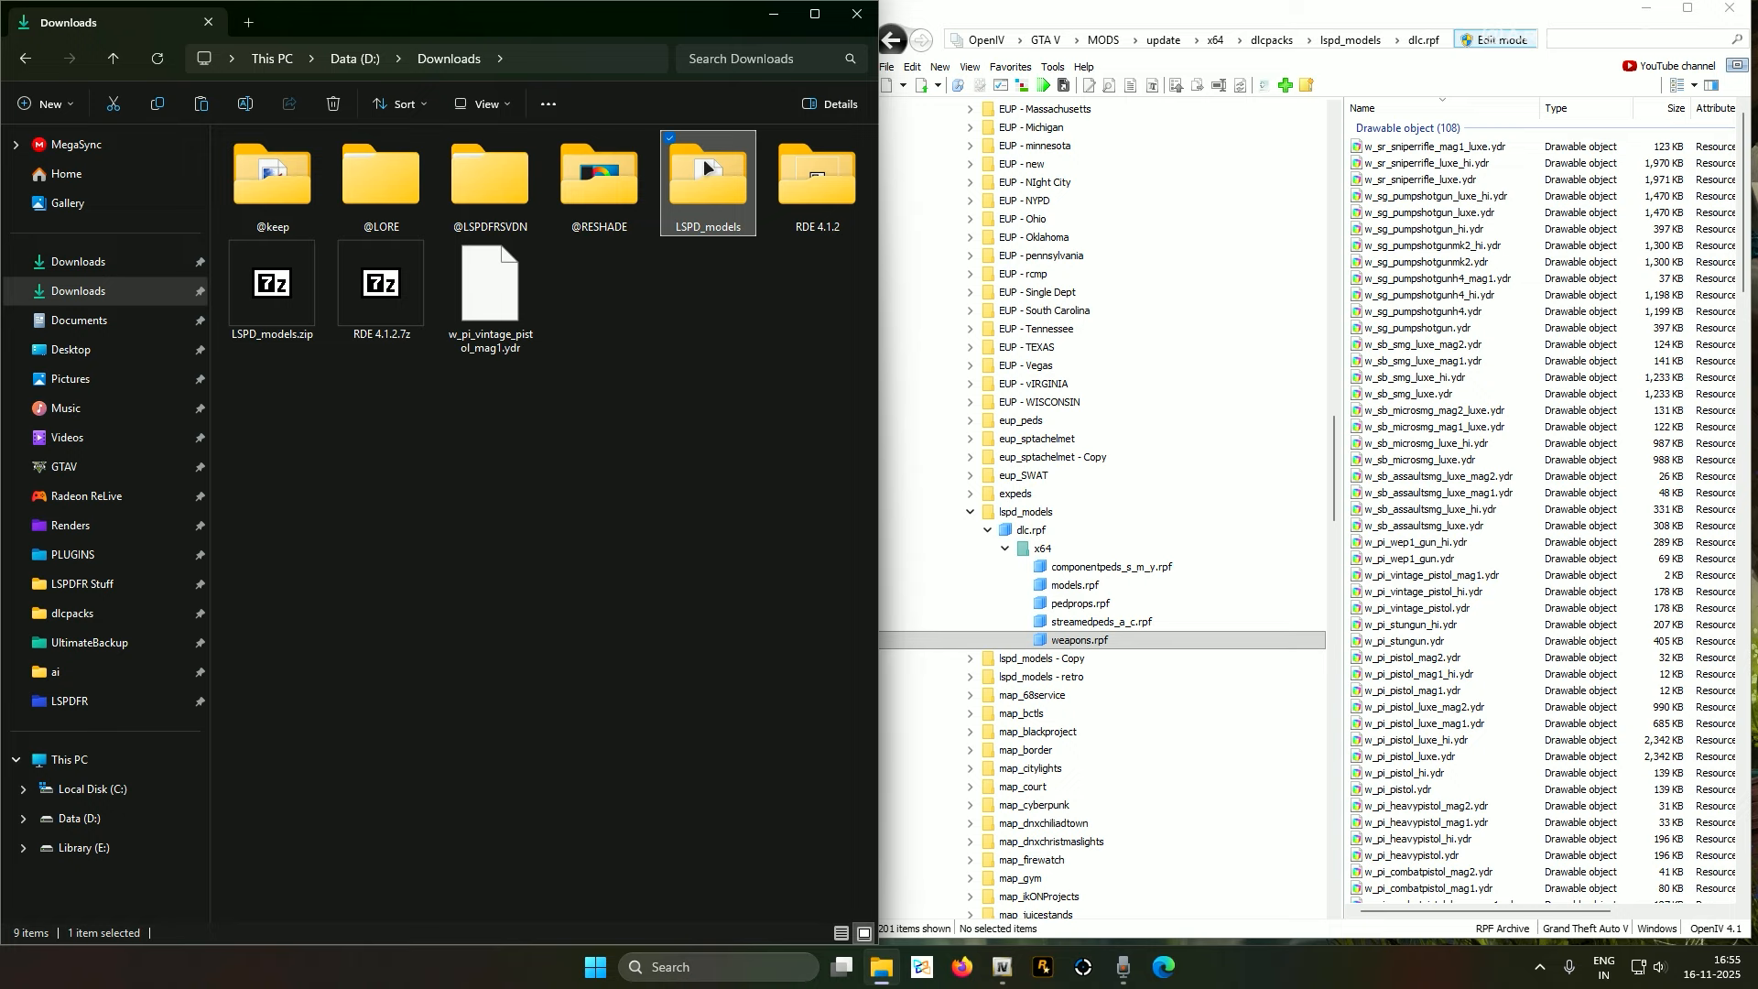
pyautogui.click(458, 323)
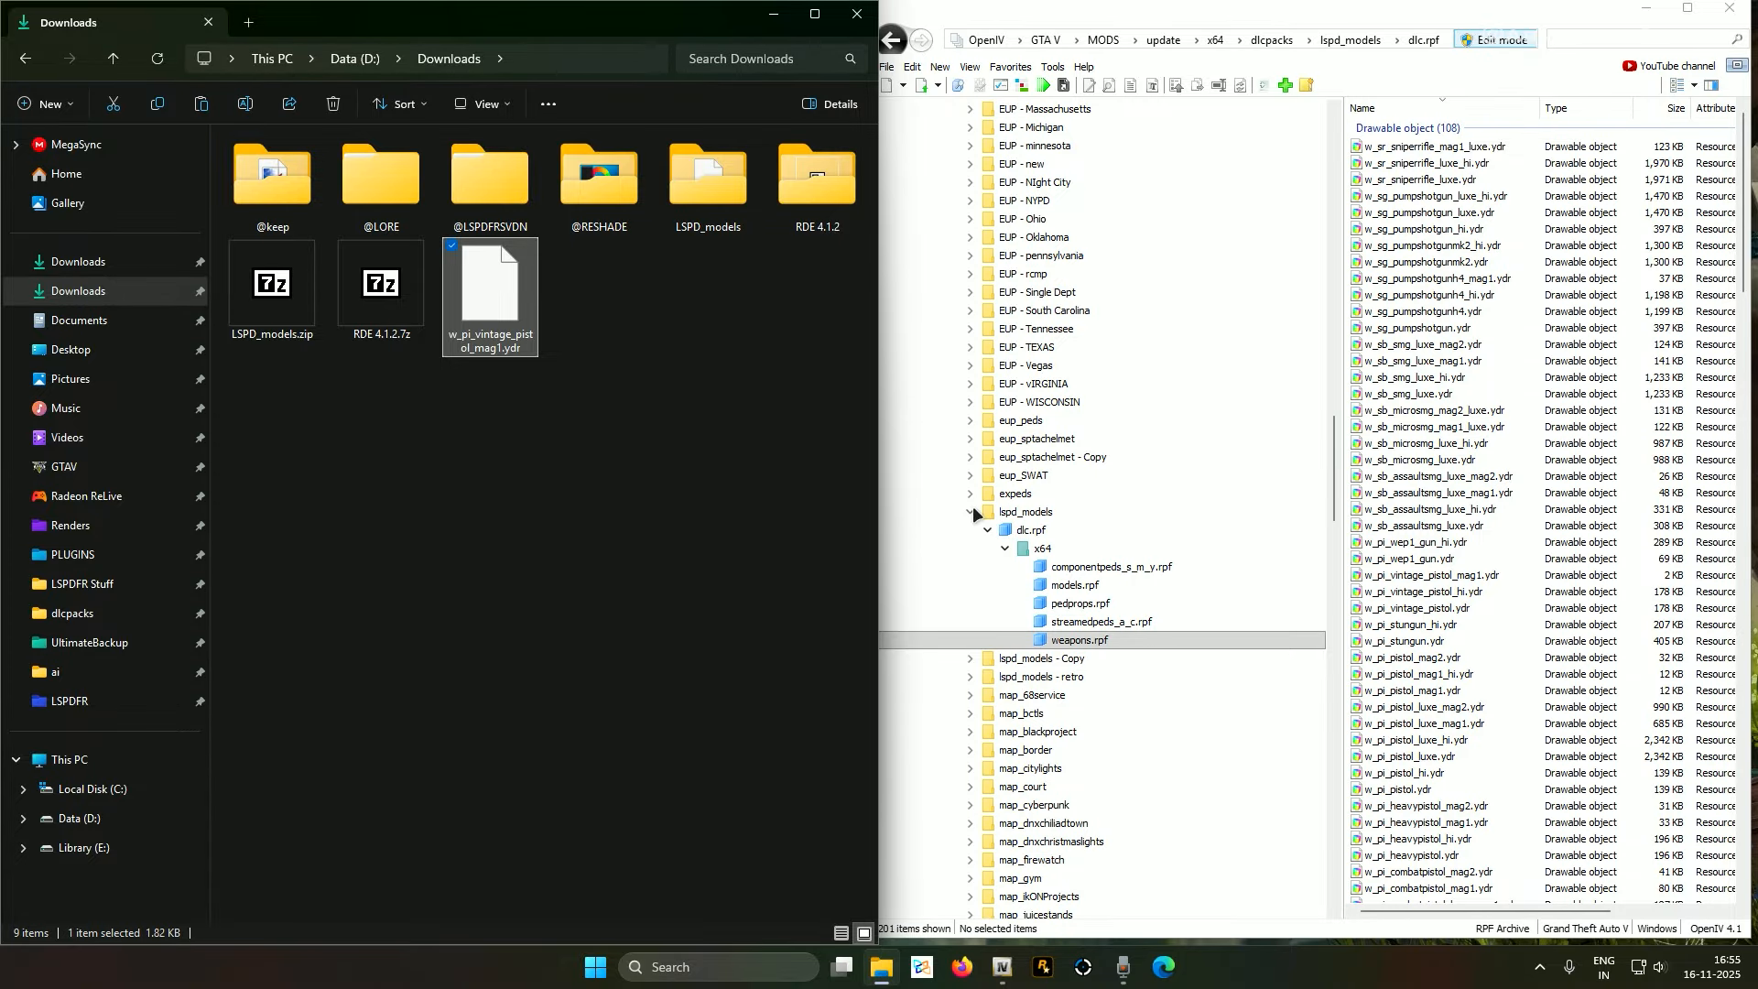
# Preview and rotate the w_pi_wep1_gun_hi revolver model, then return to the lspd_models folder
pyautogui.click(1443, 542)
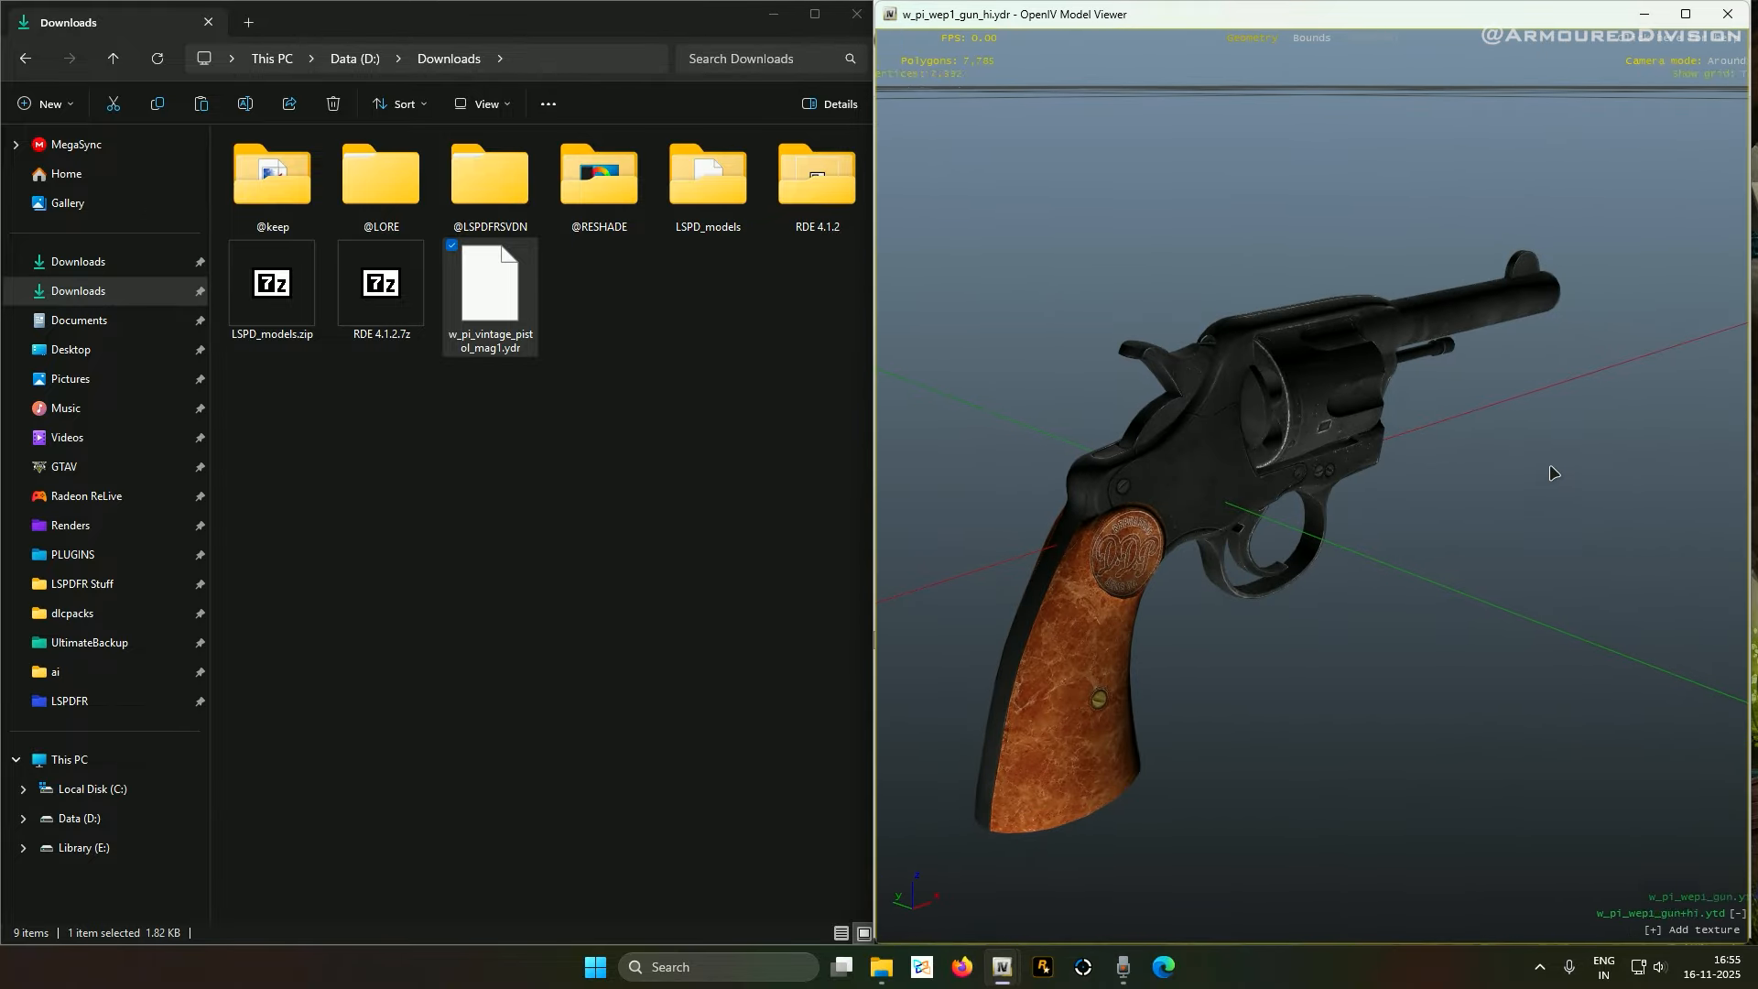
pyautogui.moveTo(1550, 471); pyautogui.dragTo(867, 455)
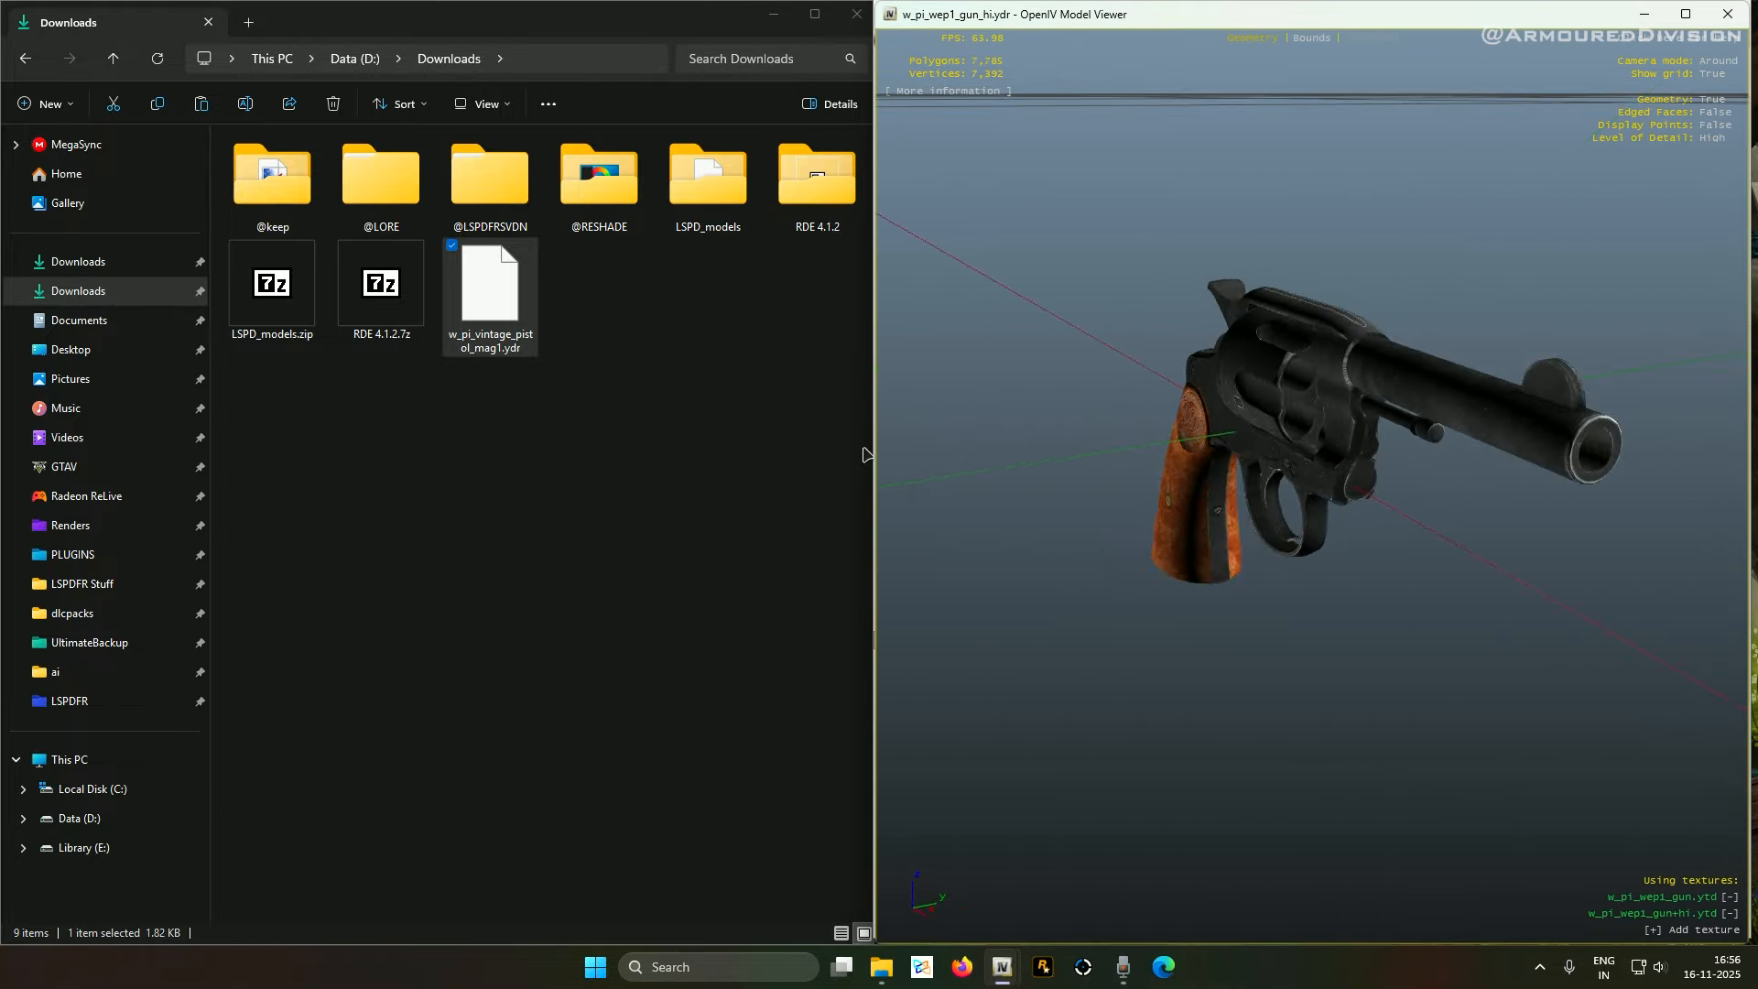
pyautogui.press('Escape')
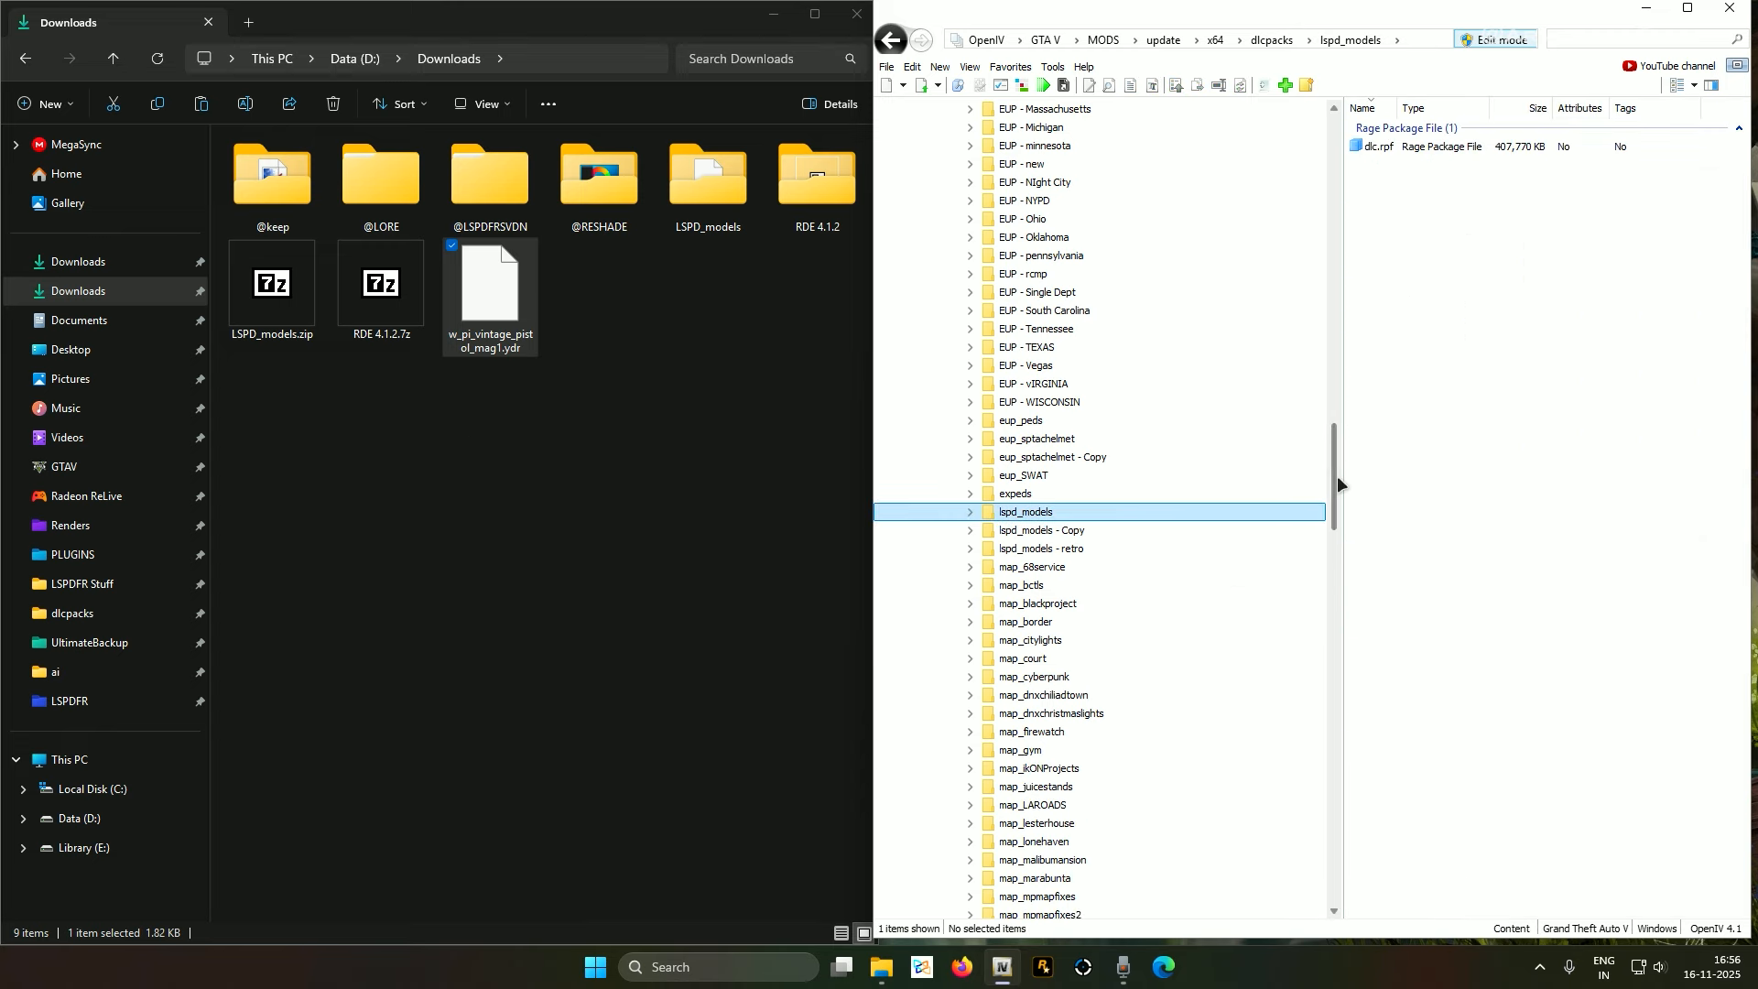
pyautogui.moveTo(1334, 483); pyautogui.dragTo(1337, 117)
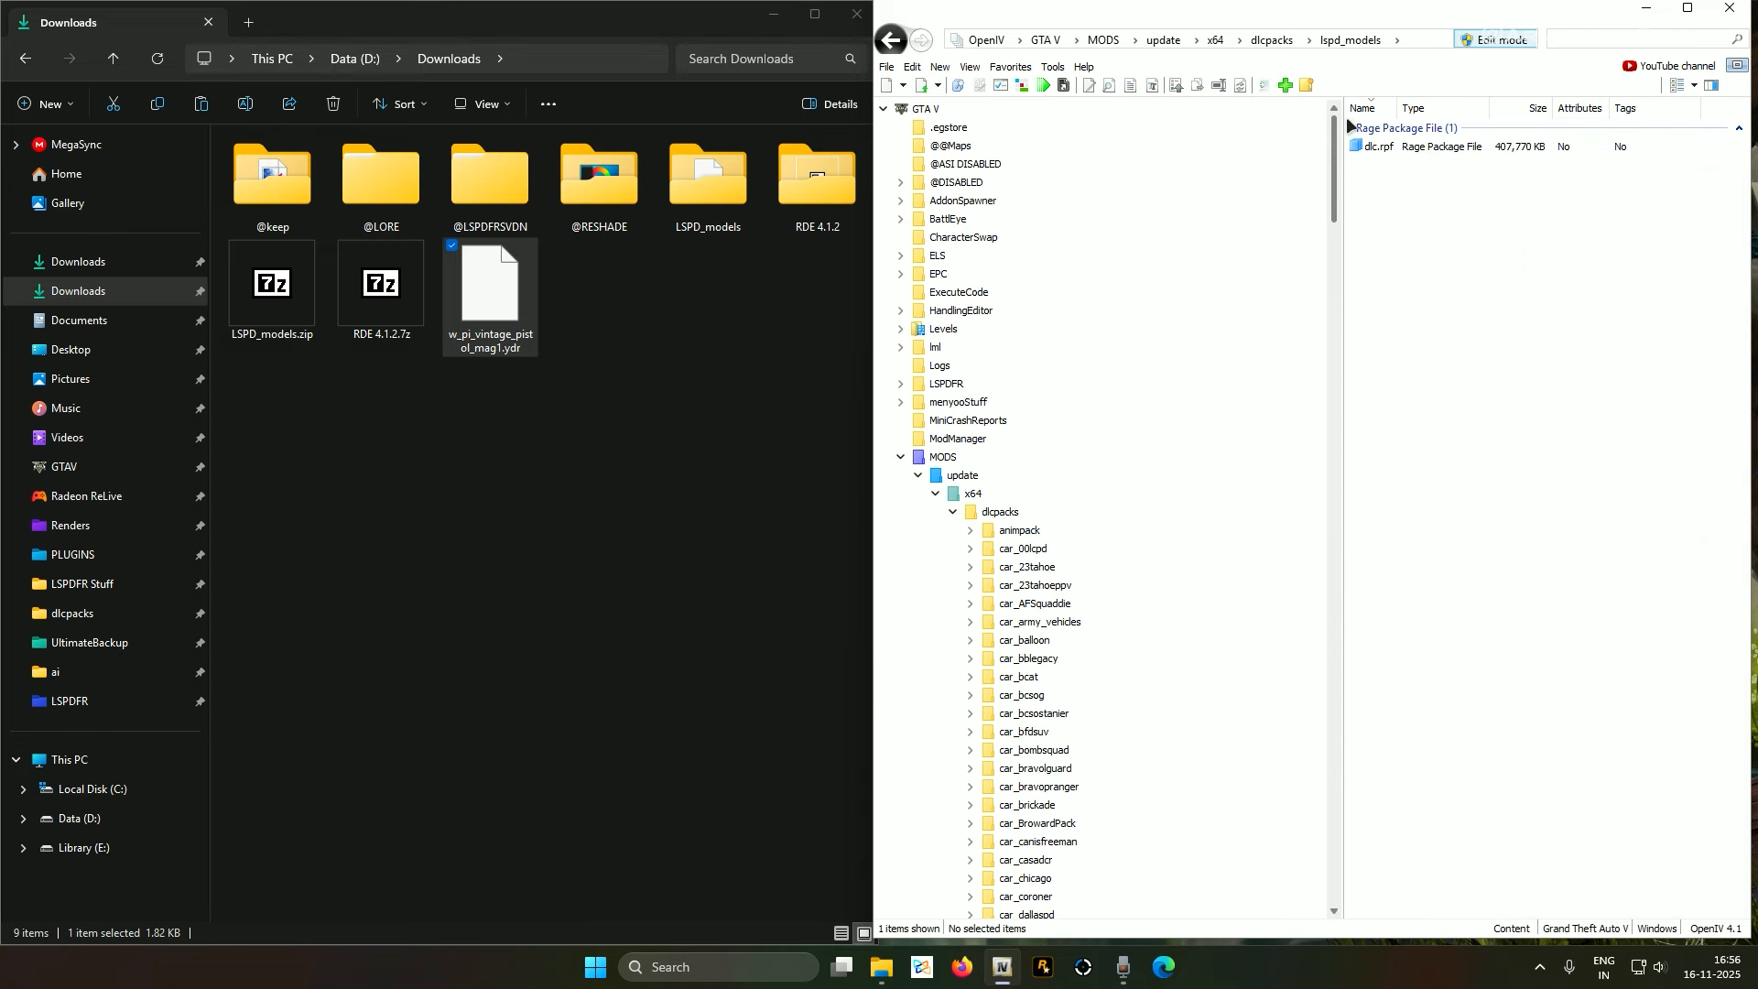
# Add the RDE 4.1.2 folder to OpenIV and expand it down to content > rde
pyautogui.click(884, 108)
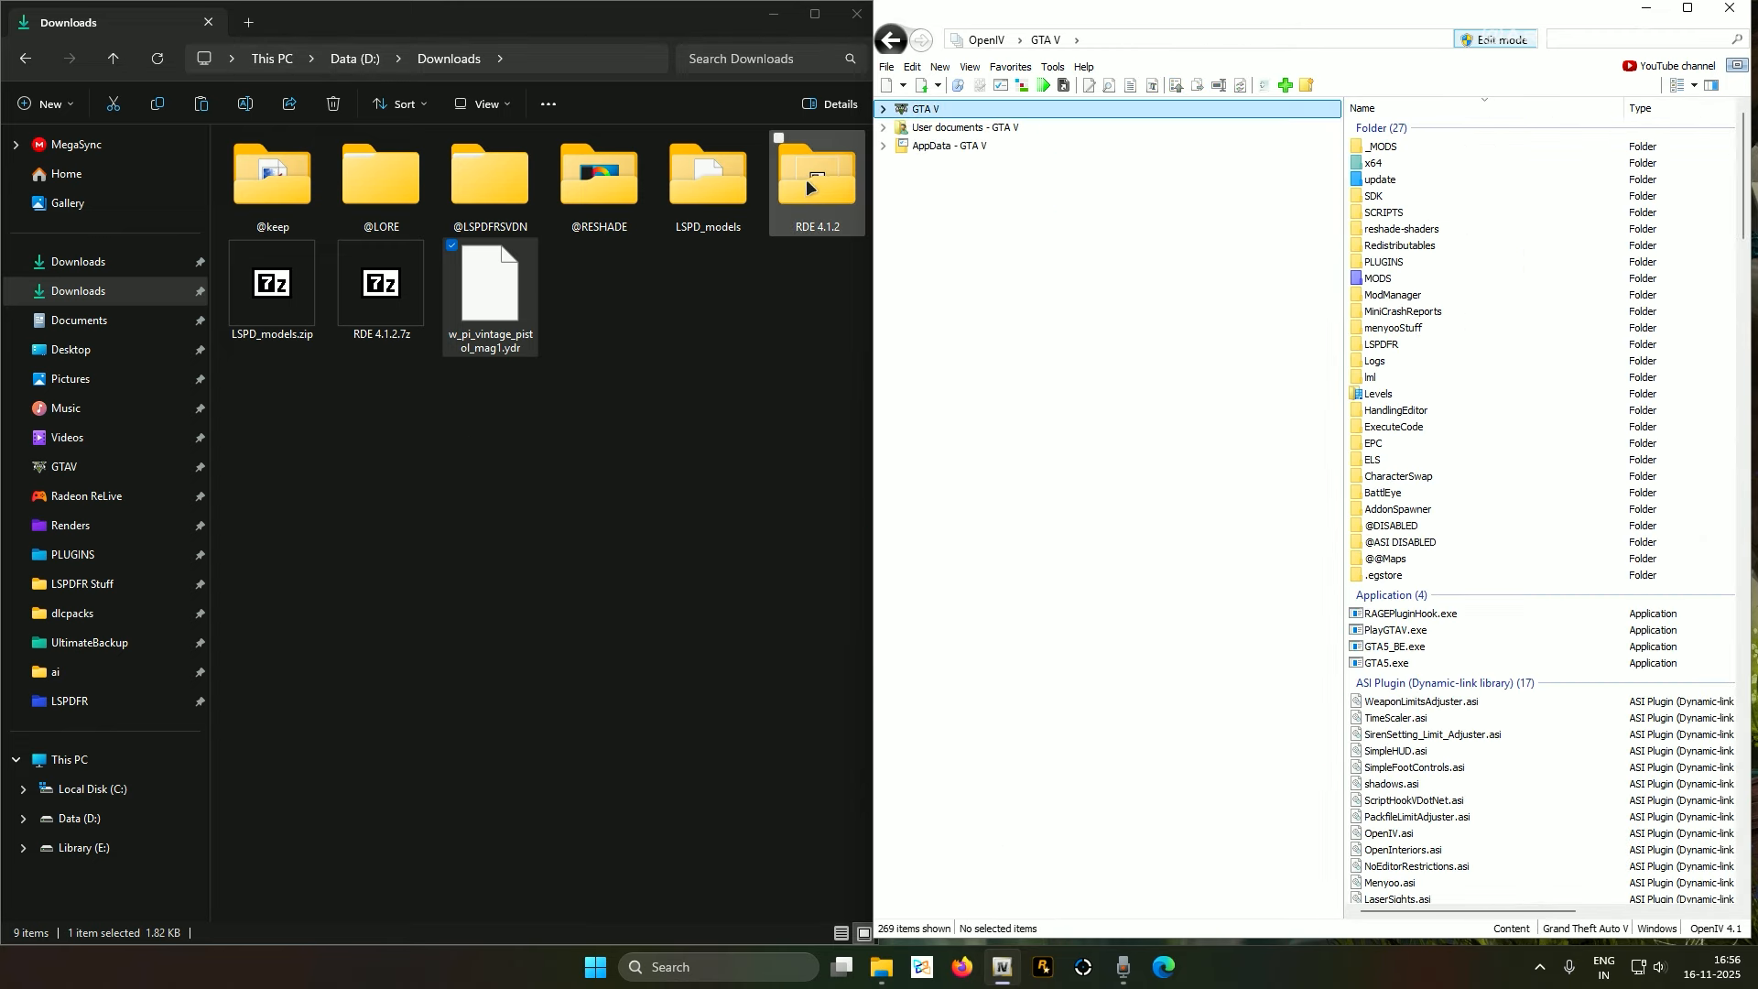
pyautogui.moveTo(811, 173); pyautogui.dragTo(950, 244)
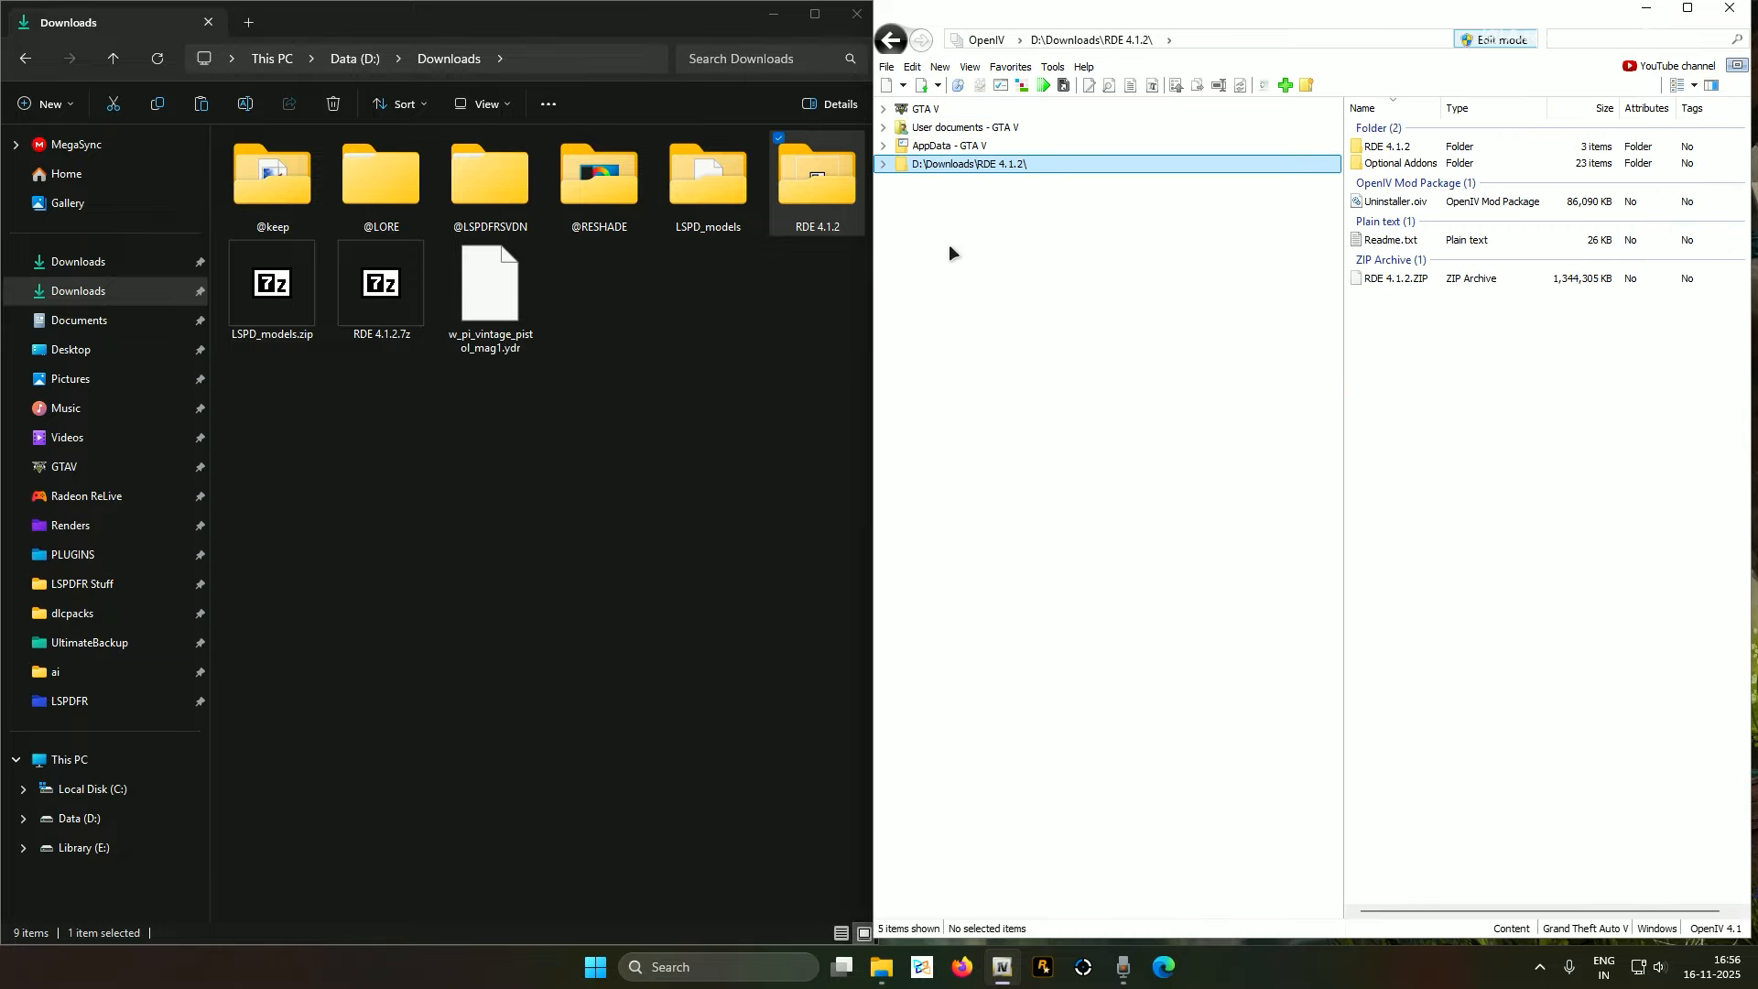
pyautogui.click(883, 165)
pyautogui.click(900, 200)
pyautogui.click(919, 218)
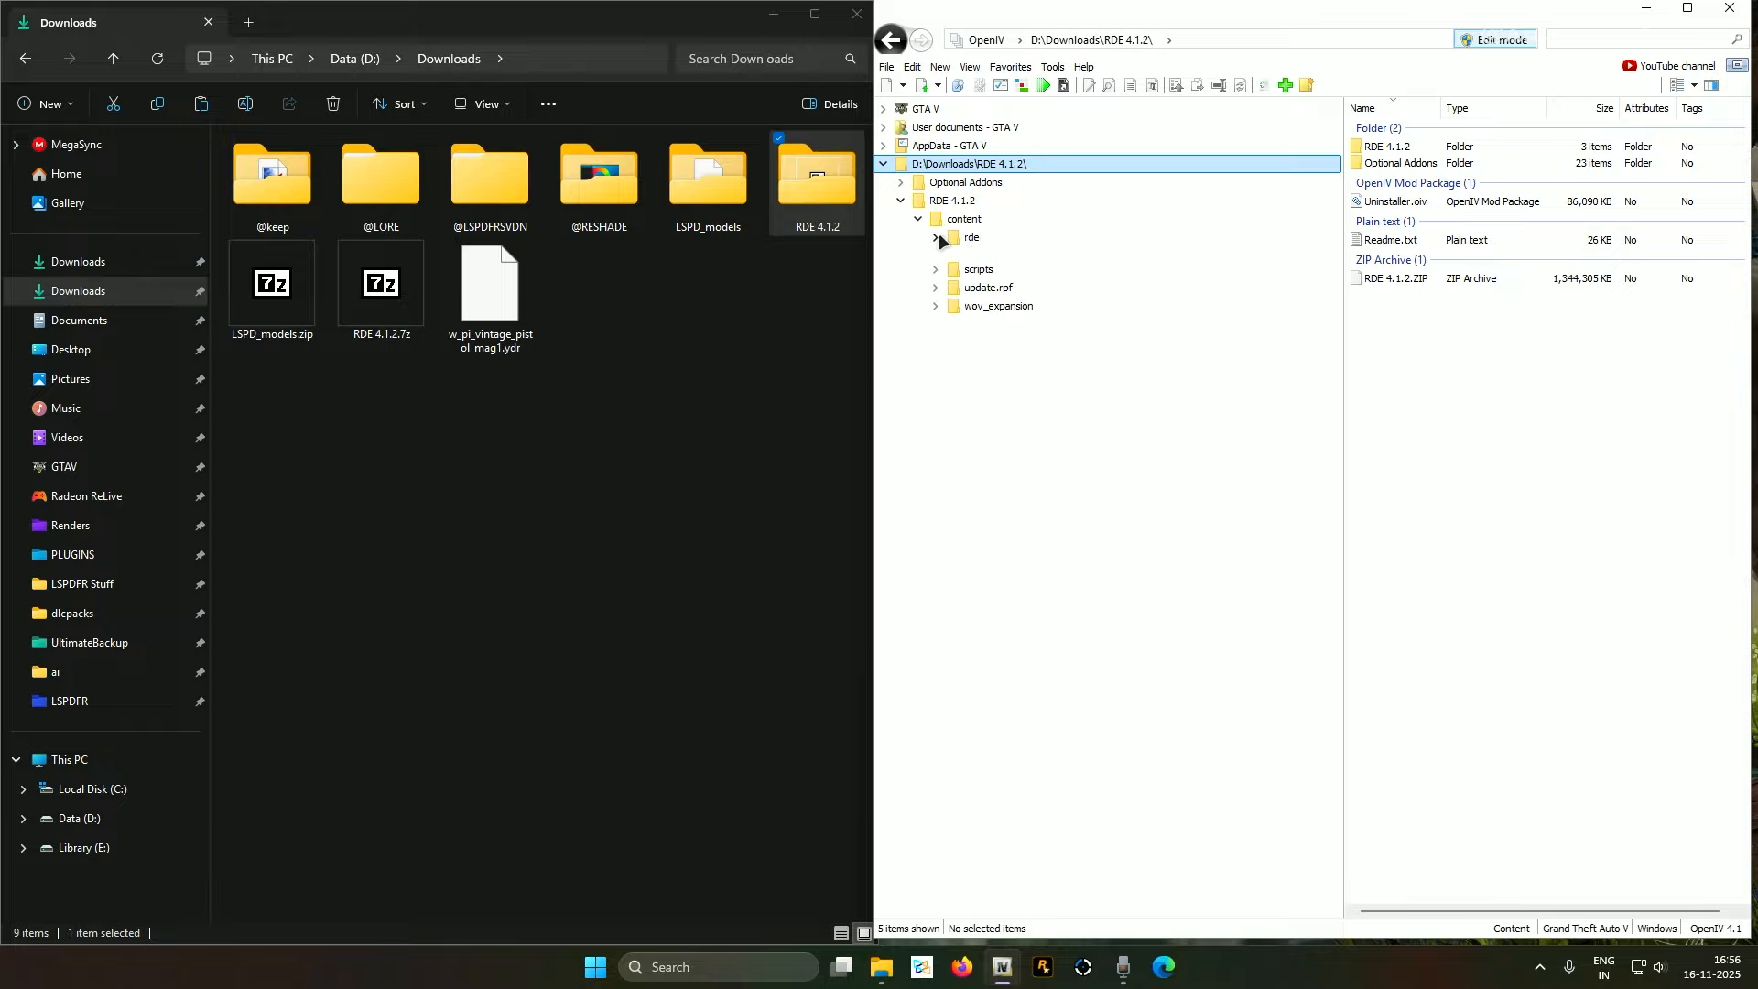
pyautogui.click(935, 237)
# Show rde's dlc.rpf contents and open weaponcomponents_lasersights.meta
pyautogui.click(1000, 257)
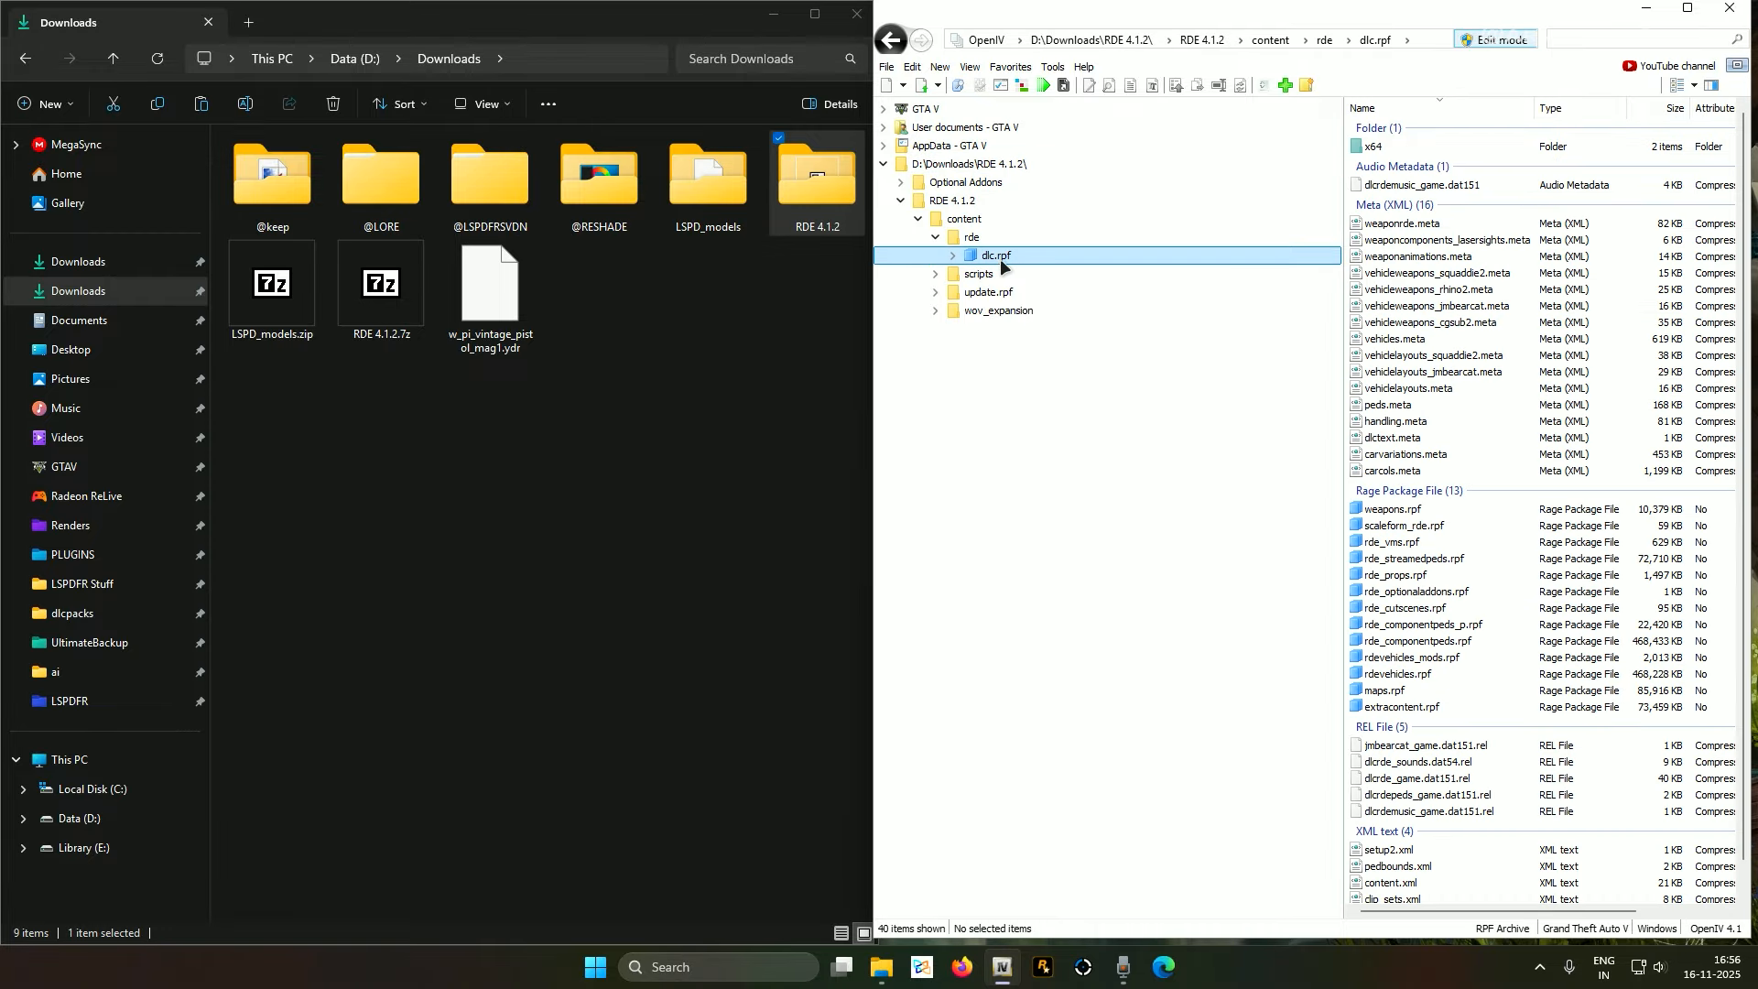
pyautogui.rightClick(1419, 243)
pyautogui.click(1464, 254)
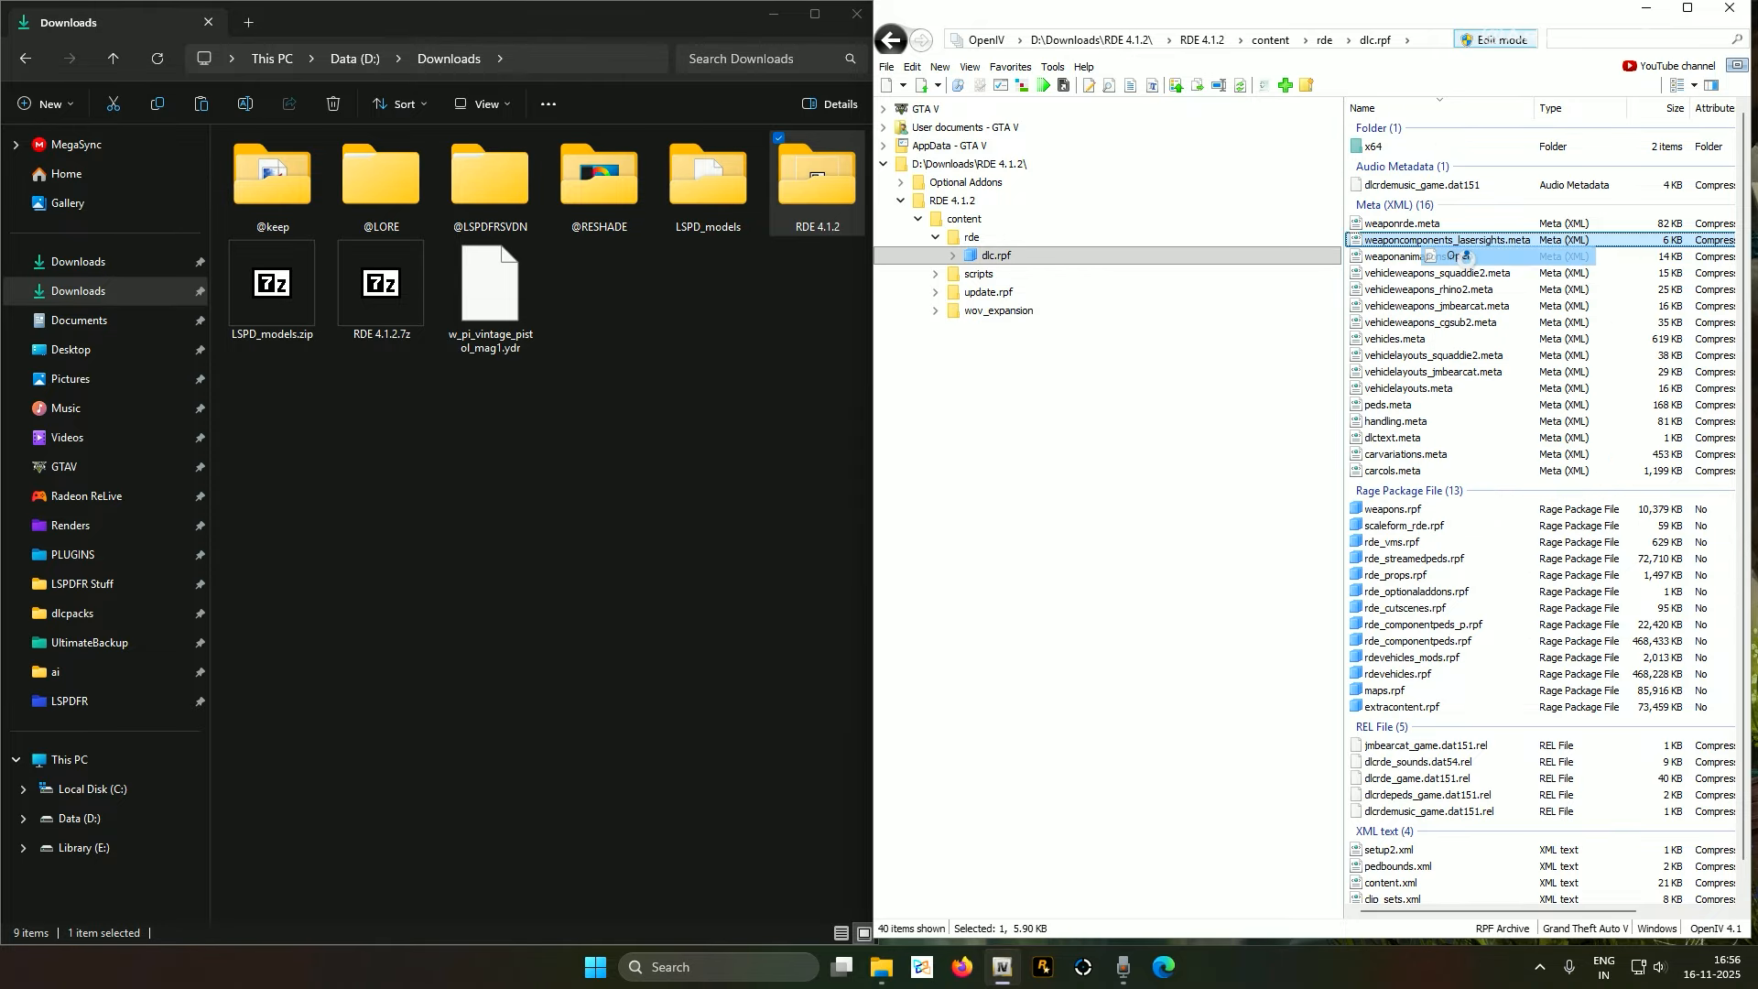
# Select the laser-sight Item blocks down to line 106, copy them, and close the viewer
pyautogui.click(963, 202)
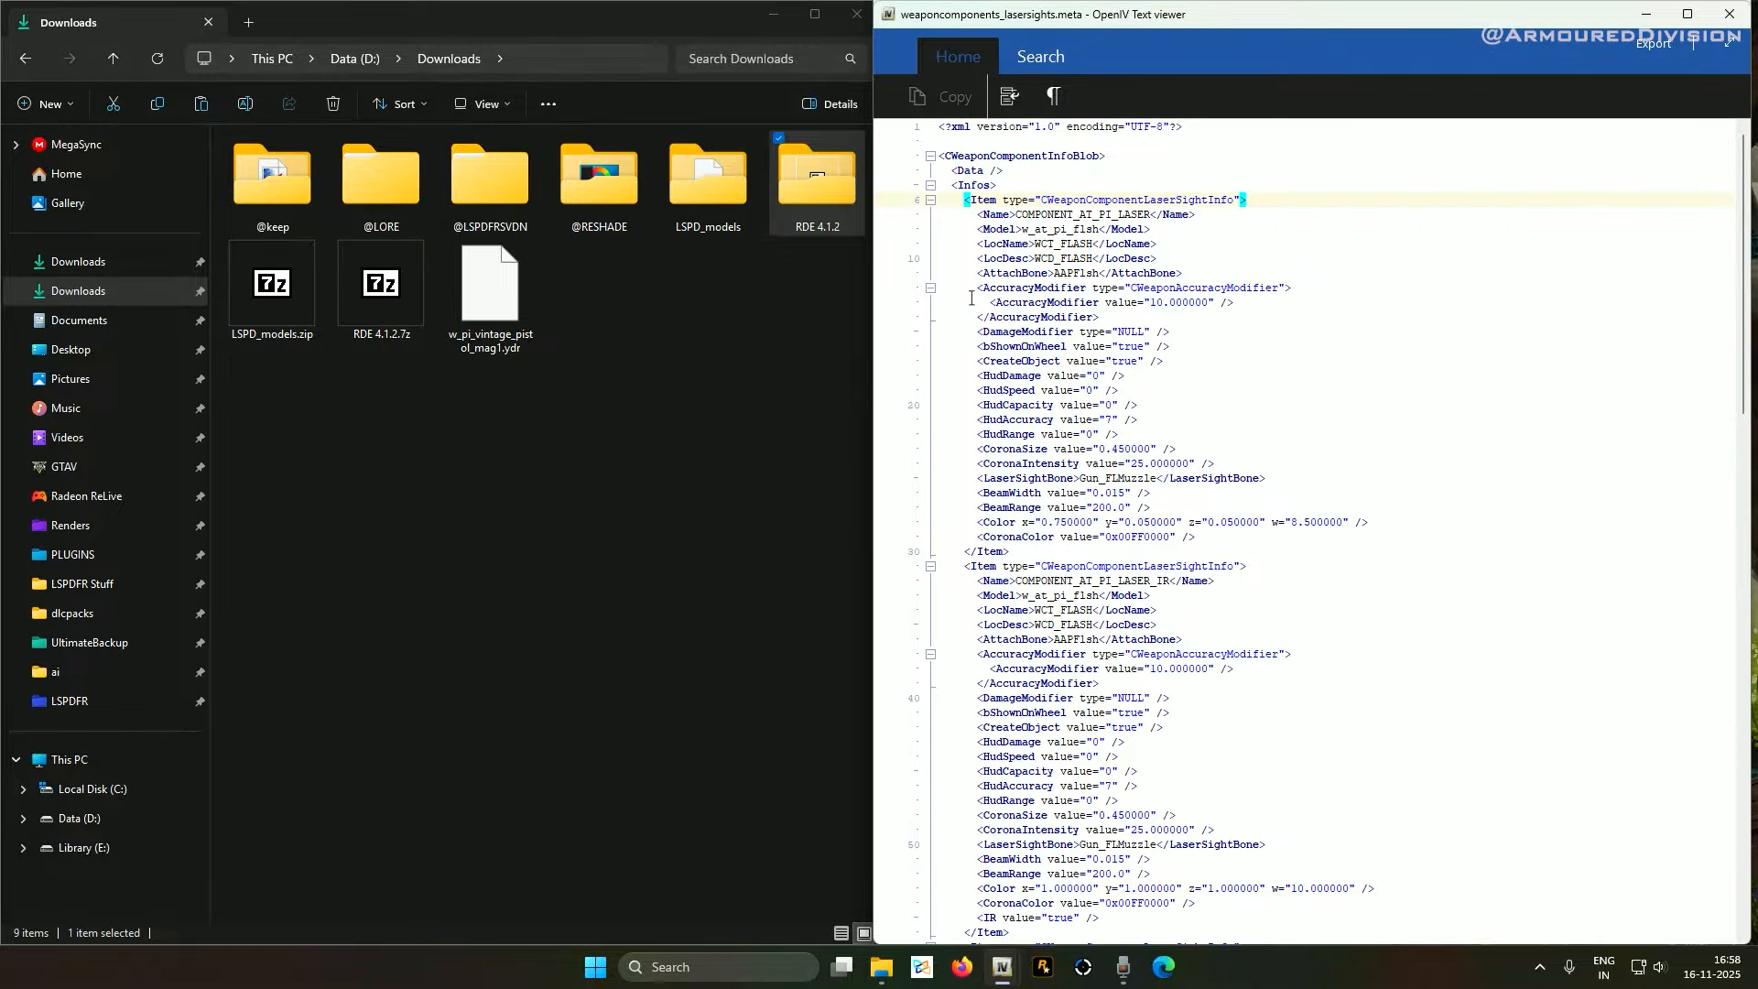
pyautogui.scroll(-5, 973, 295)
pyautogui.scroll(5, 980, 291)
pyautogui.scroll(-10, 1159, 581)
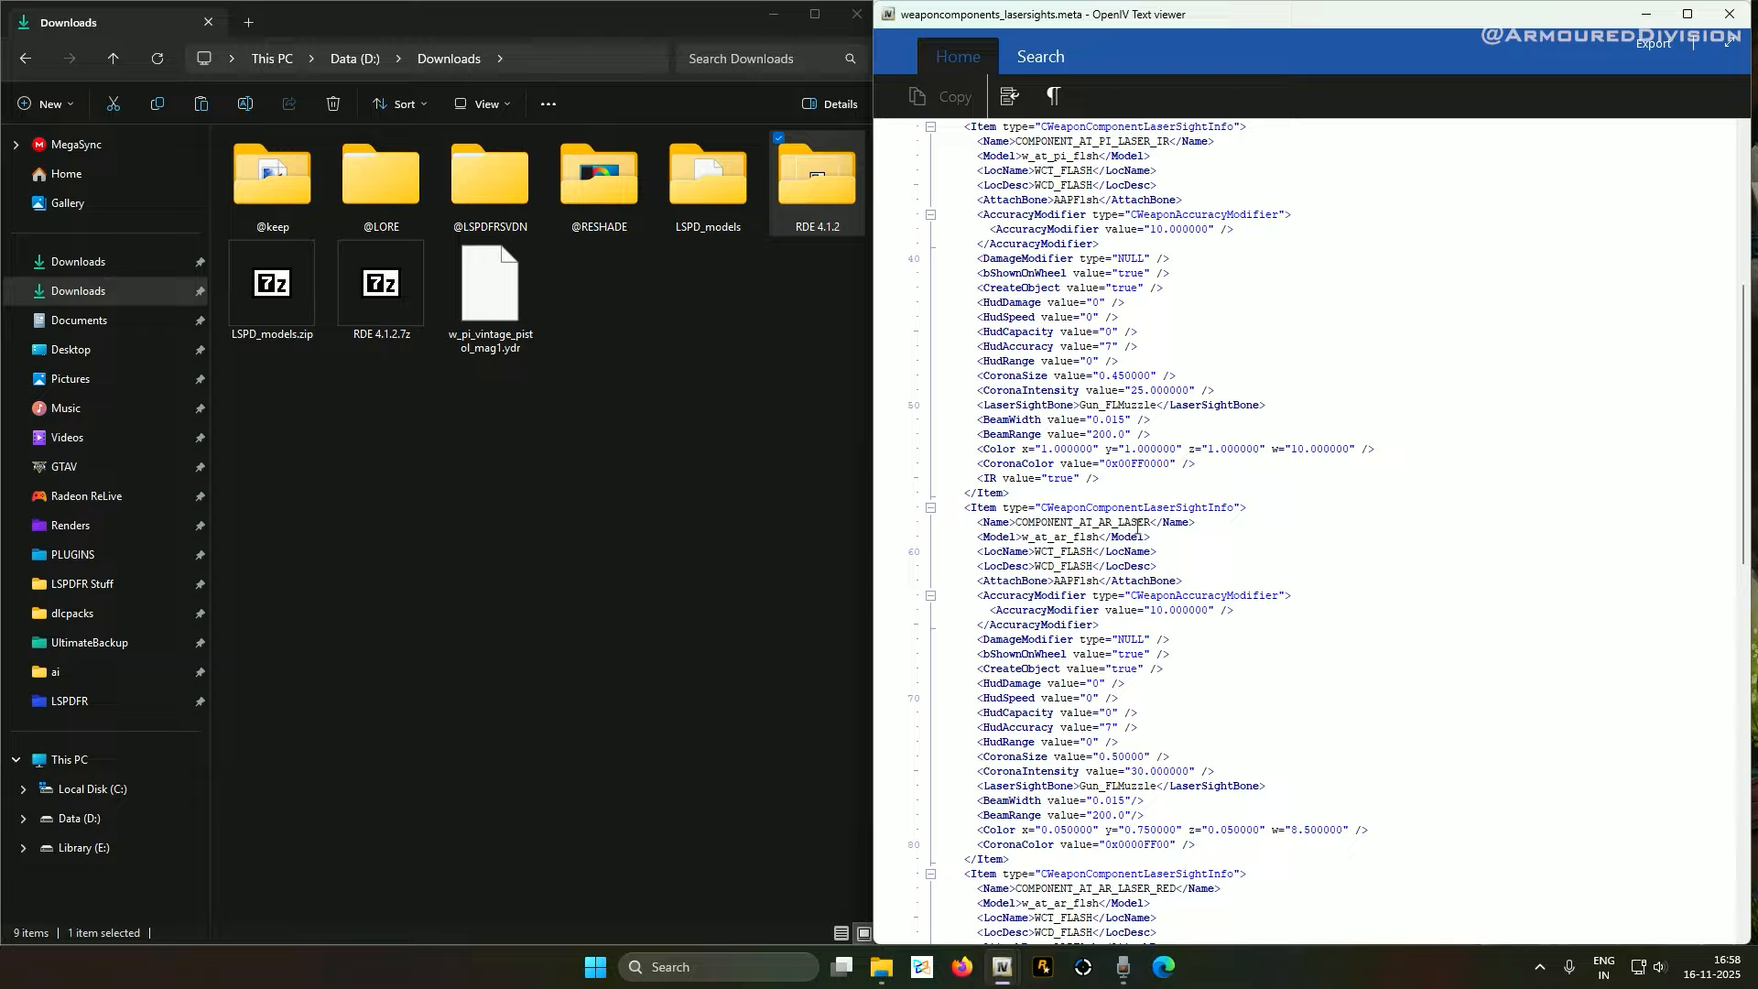
pyautogui.scroll(-7, 1133, 524)
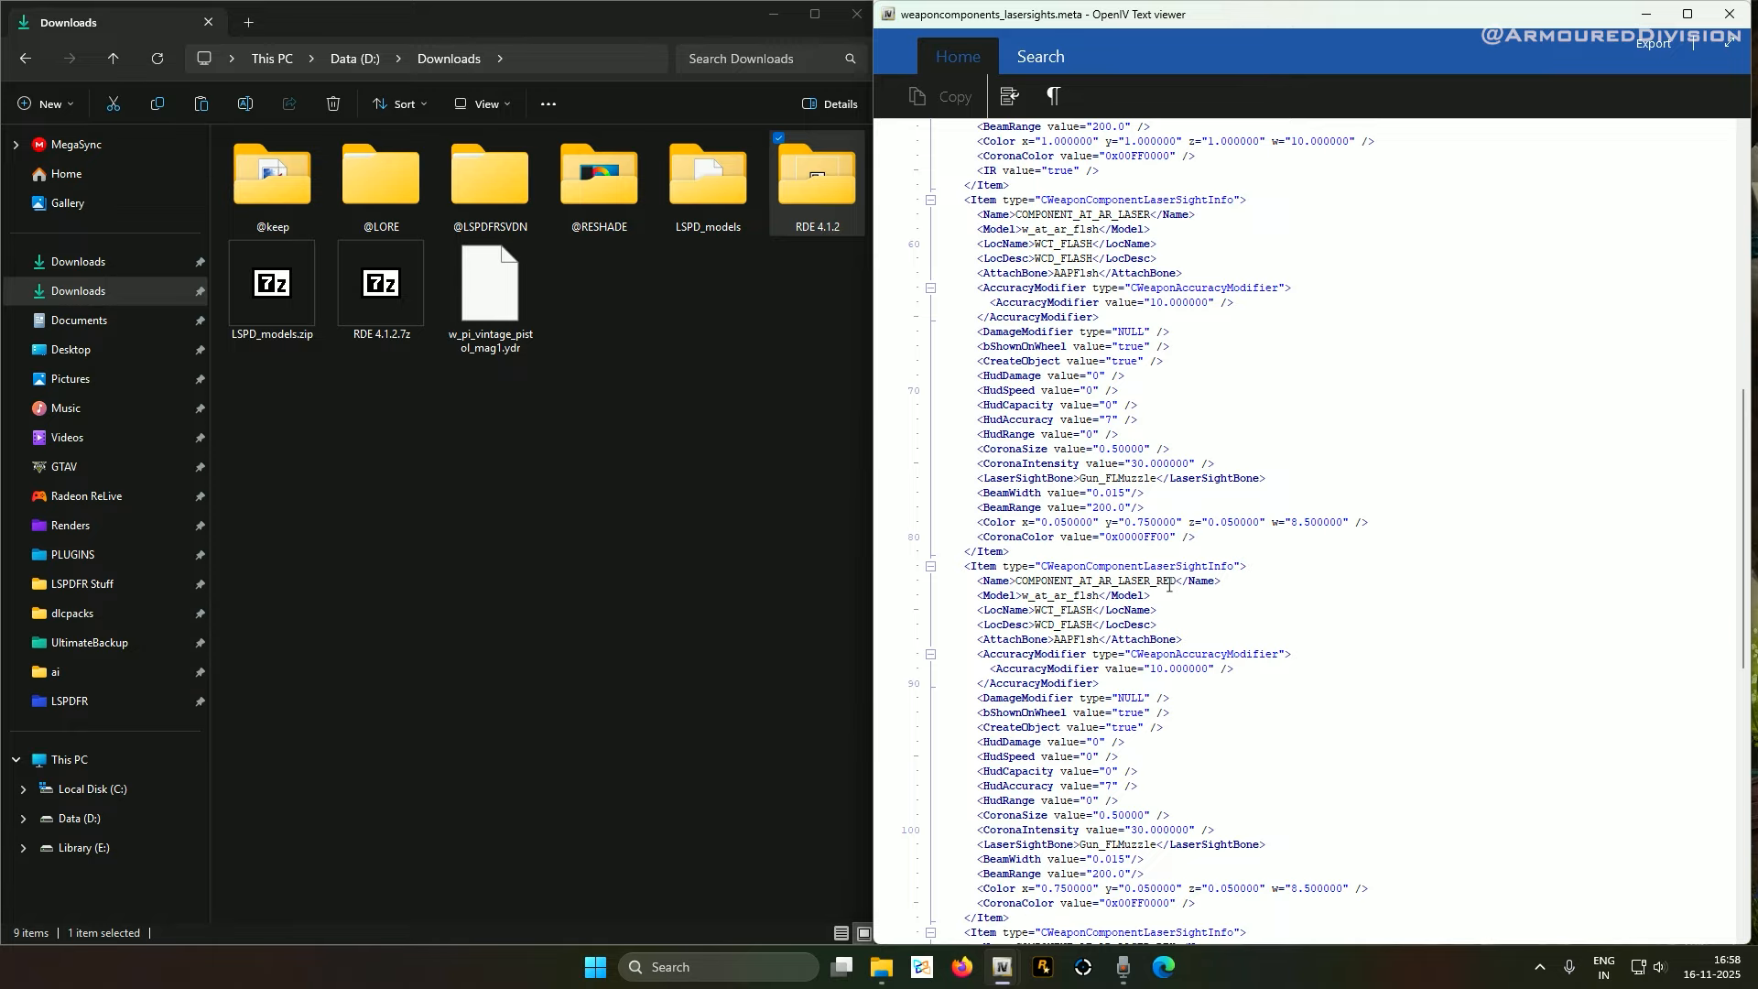
pyautogui.scroll(-5, 1168, 584)
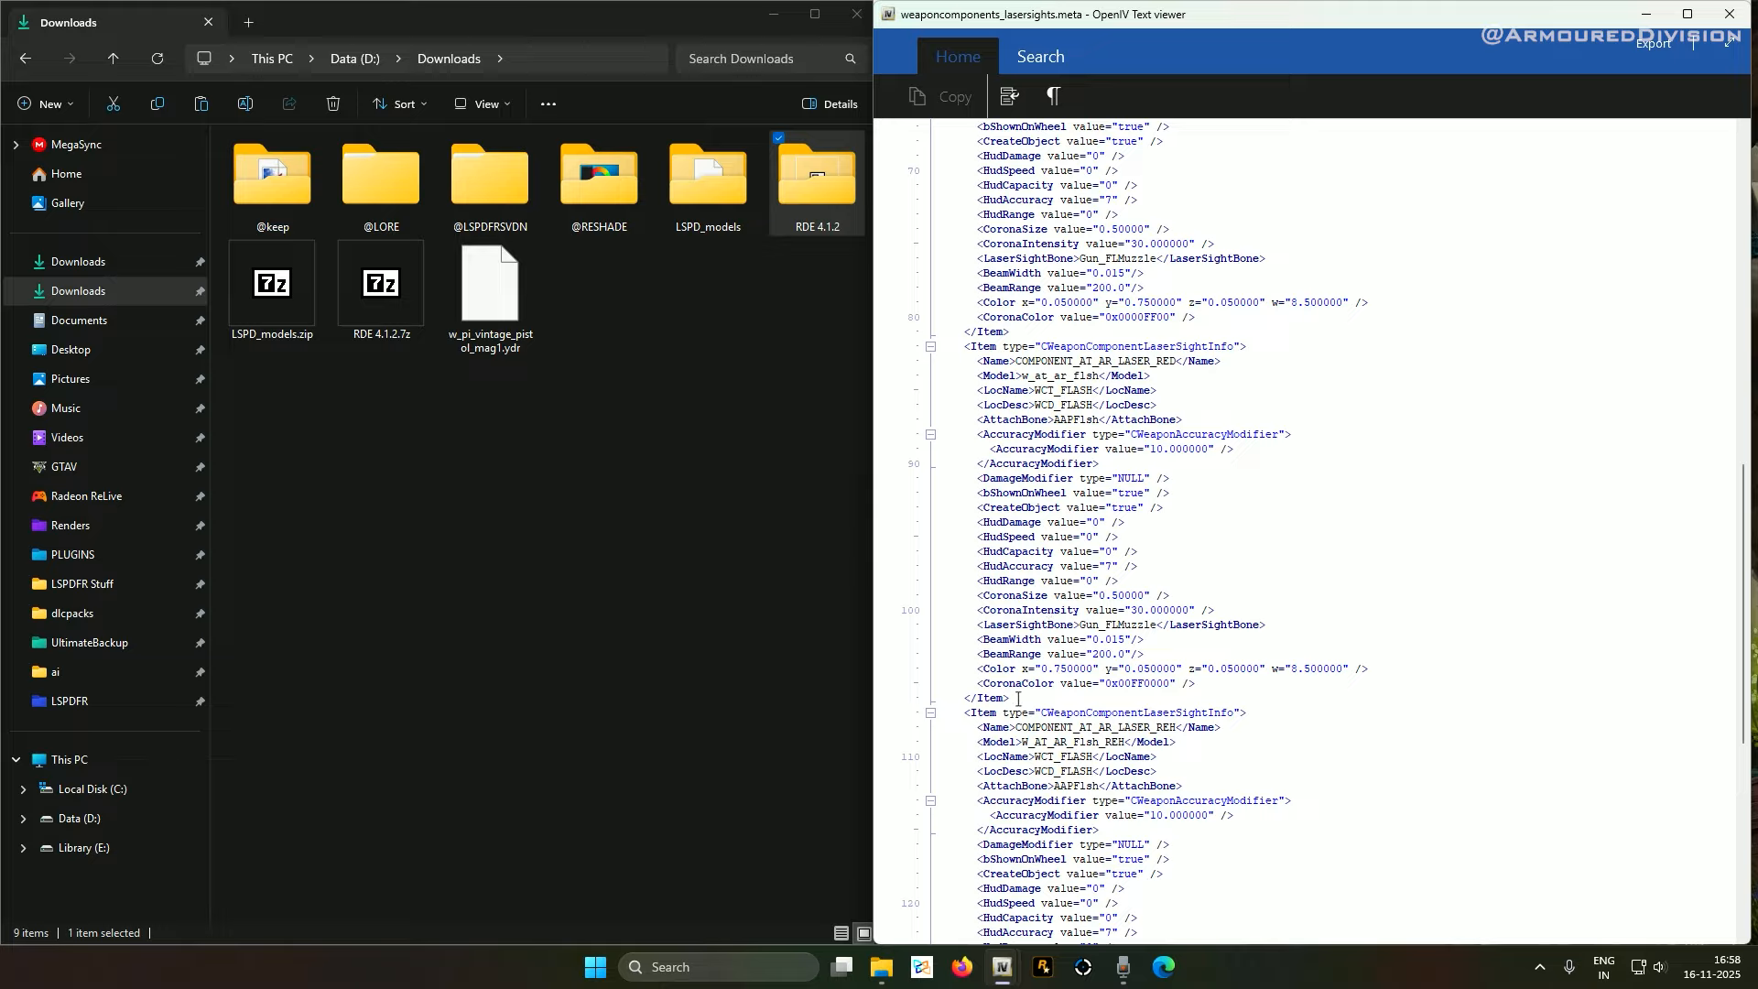
pyautogui.keyDown('shift'); pyautogui.click(1017, 699); pyautogui.keyUp('shift')
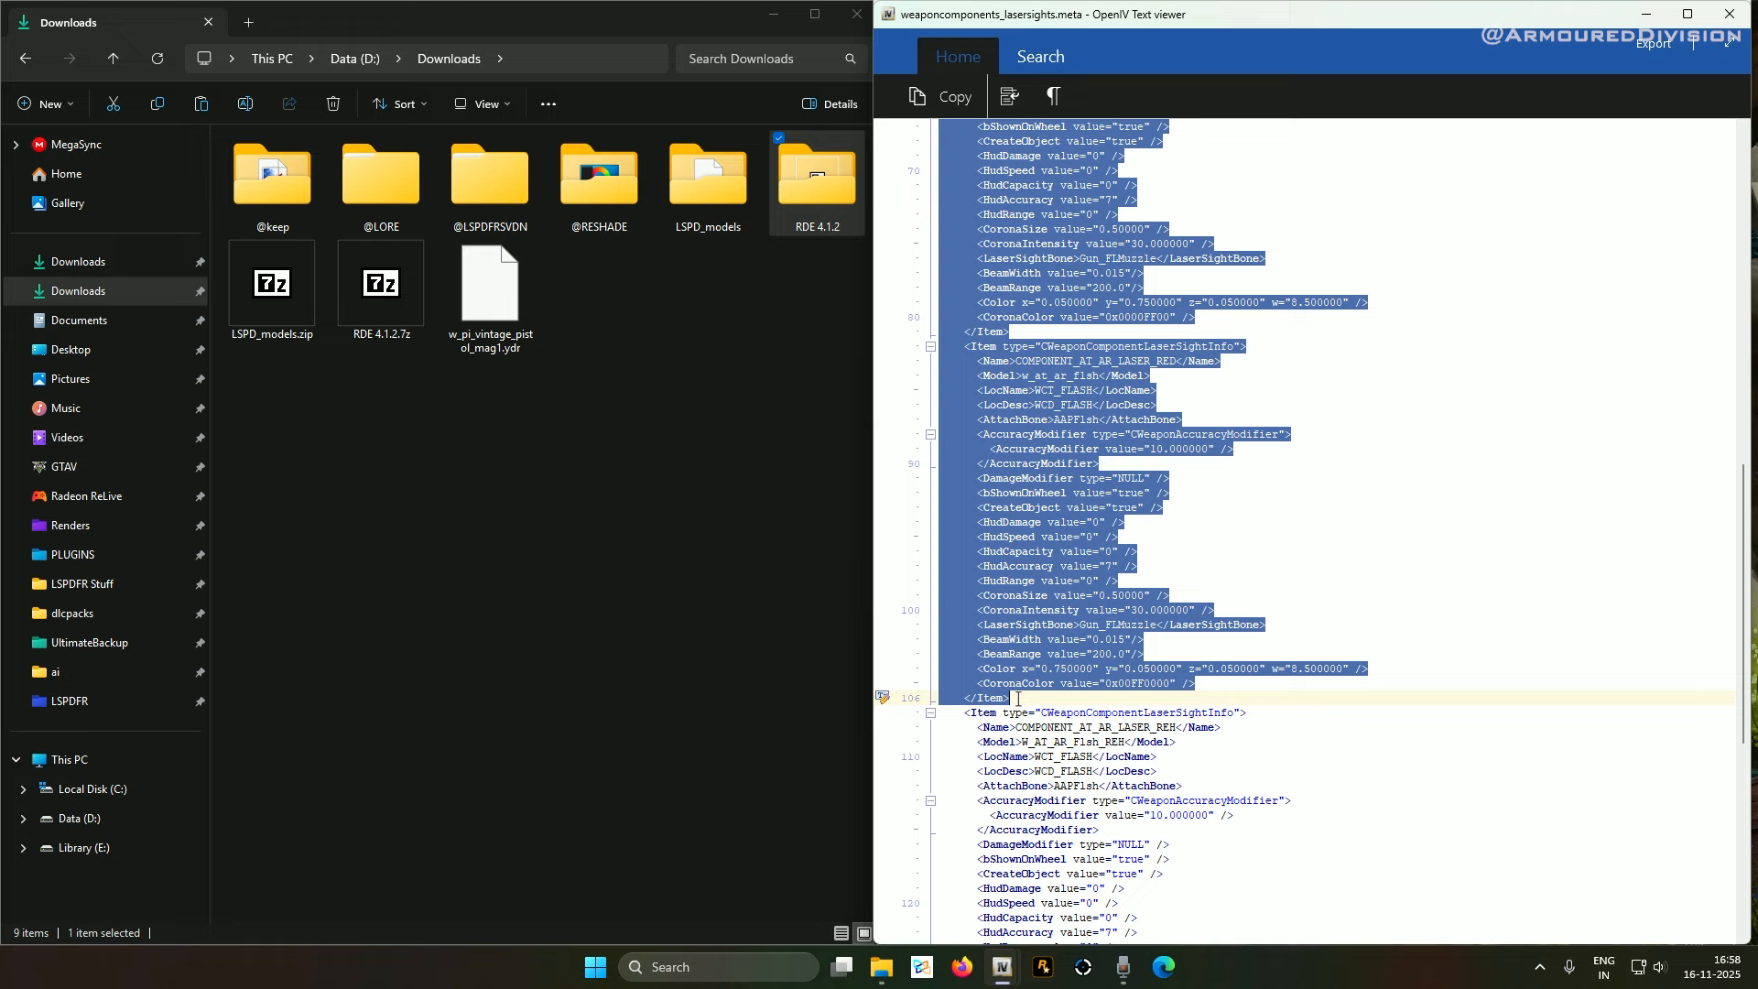
pyautogui.rightClick(1064, 379)
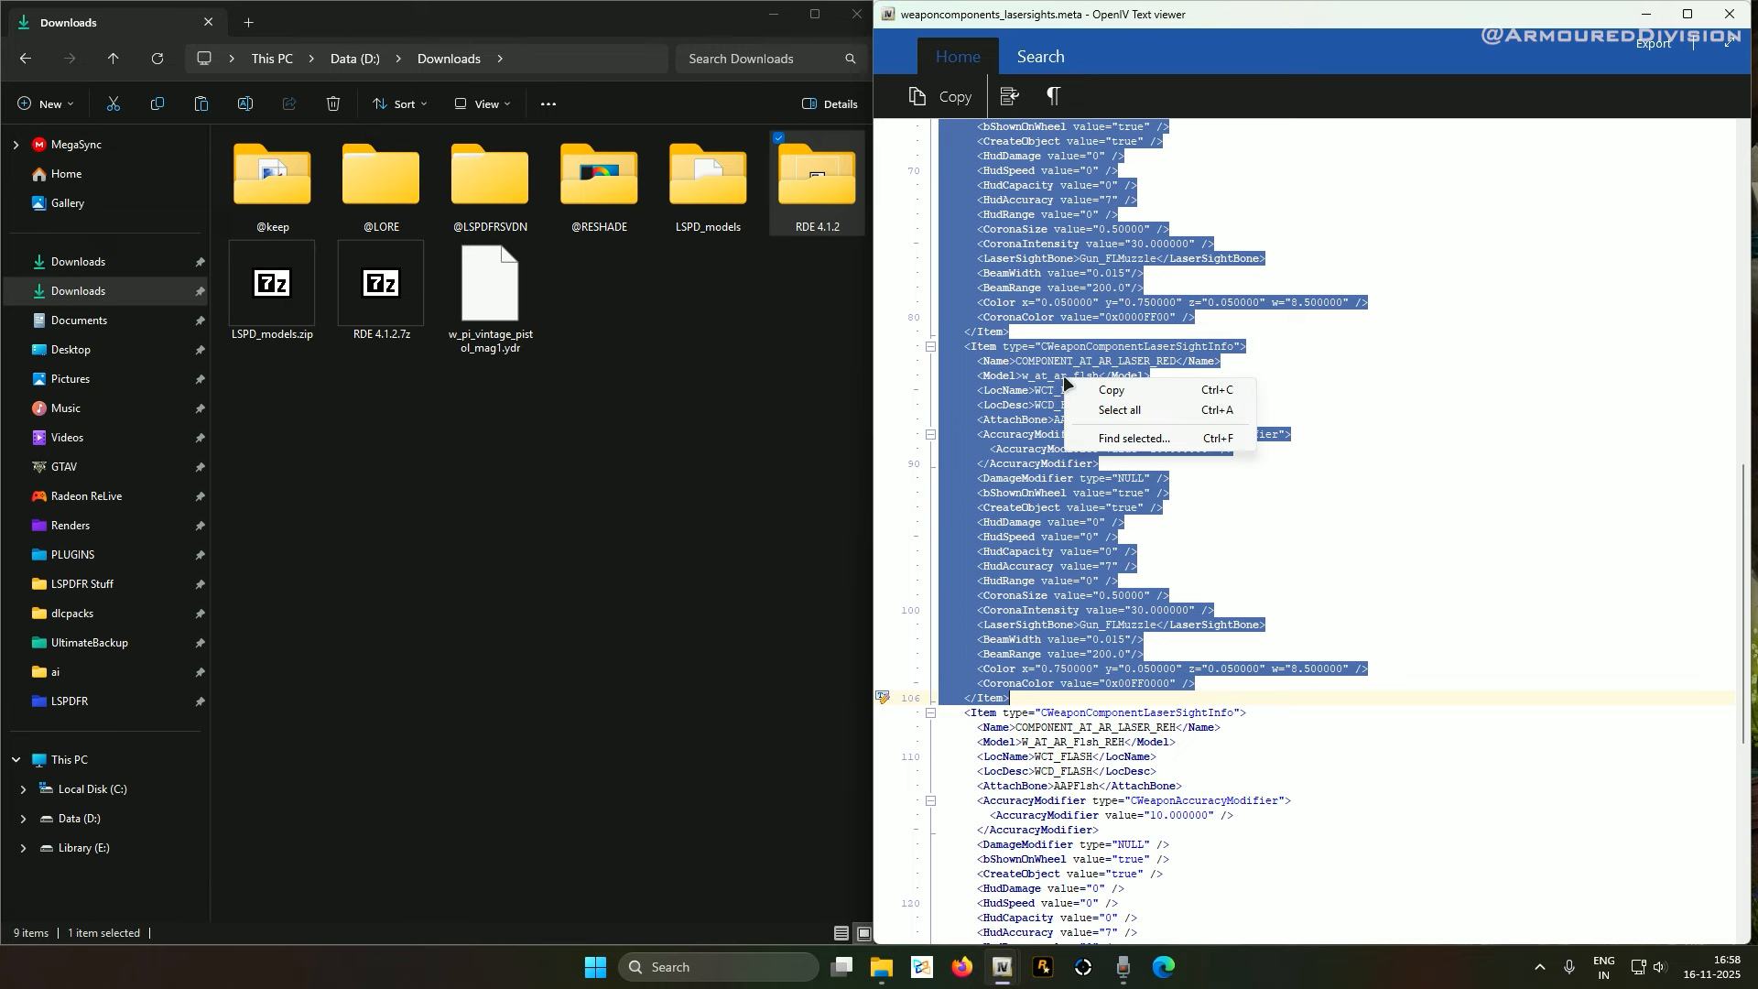
pyautogui.click(1110, 392)
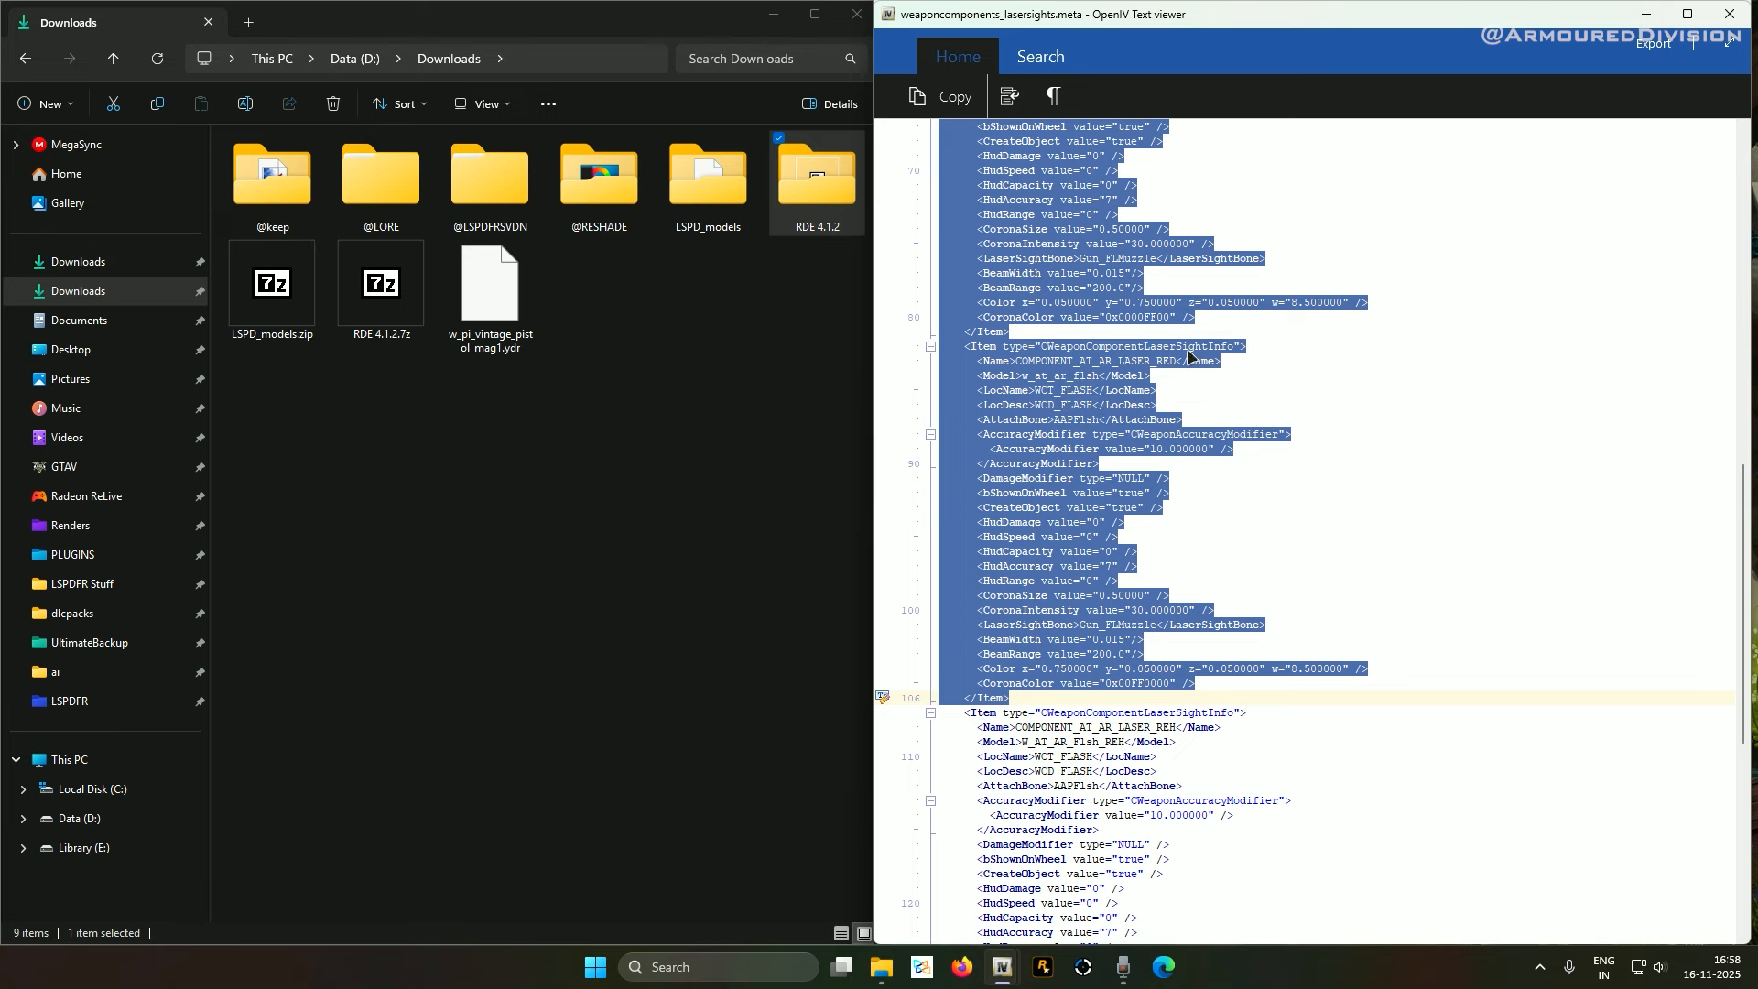
pyautogui.click(1730, 14)
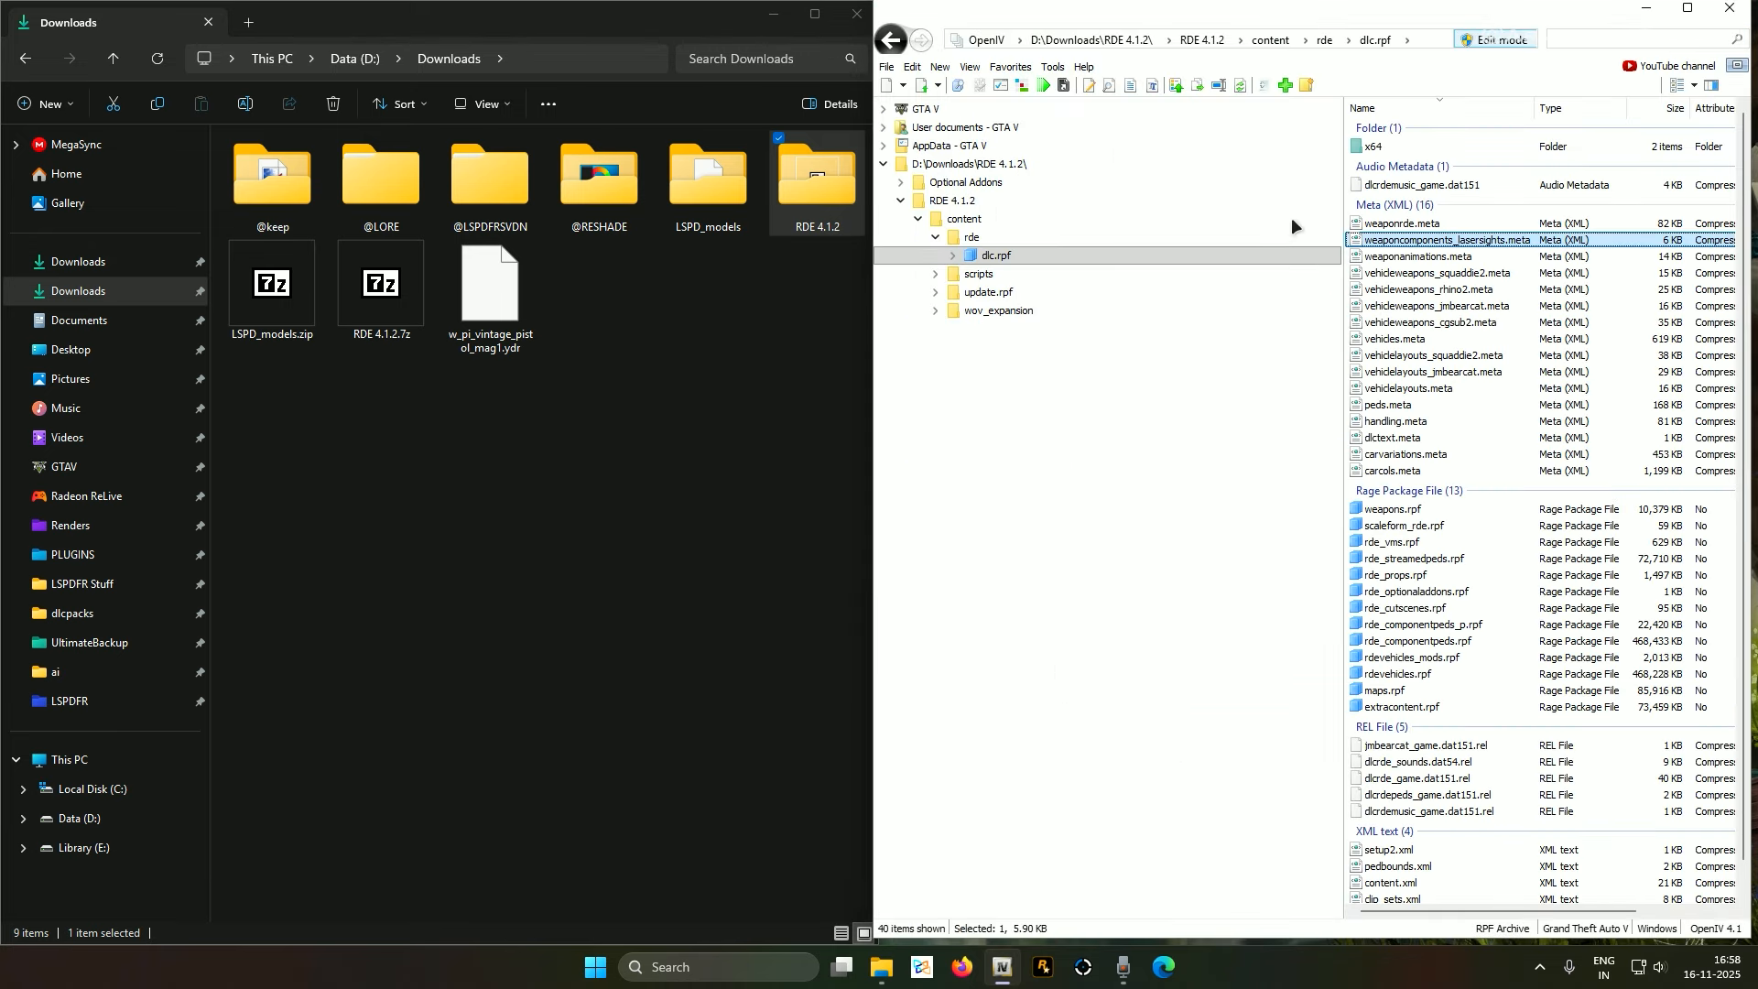
# Tidy the OpenIV folder tree by collapsing the dlcpacks, x64, common and update.rpf branches
pyautogui.click(884, 109)
pyautogui.scroll(-5, 973, 372)
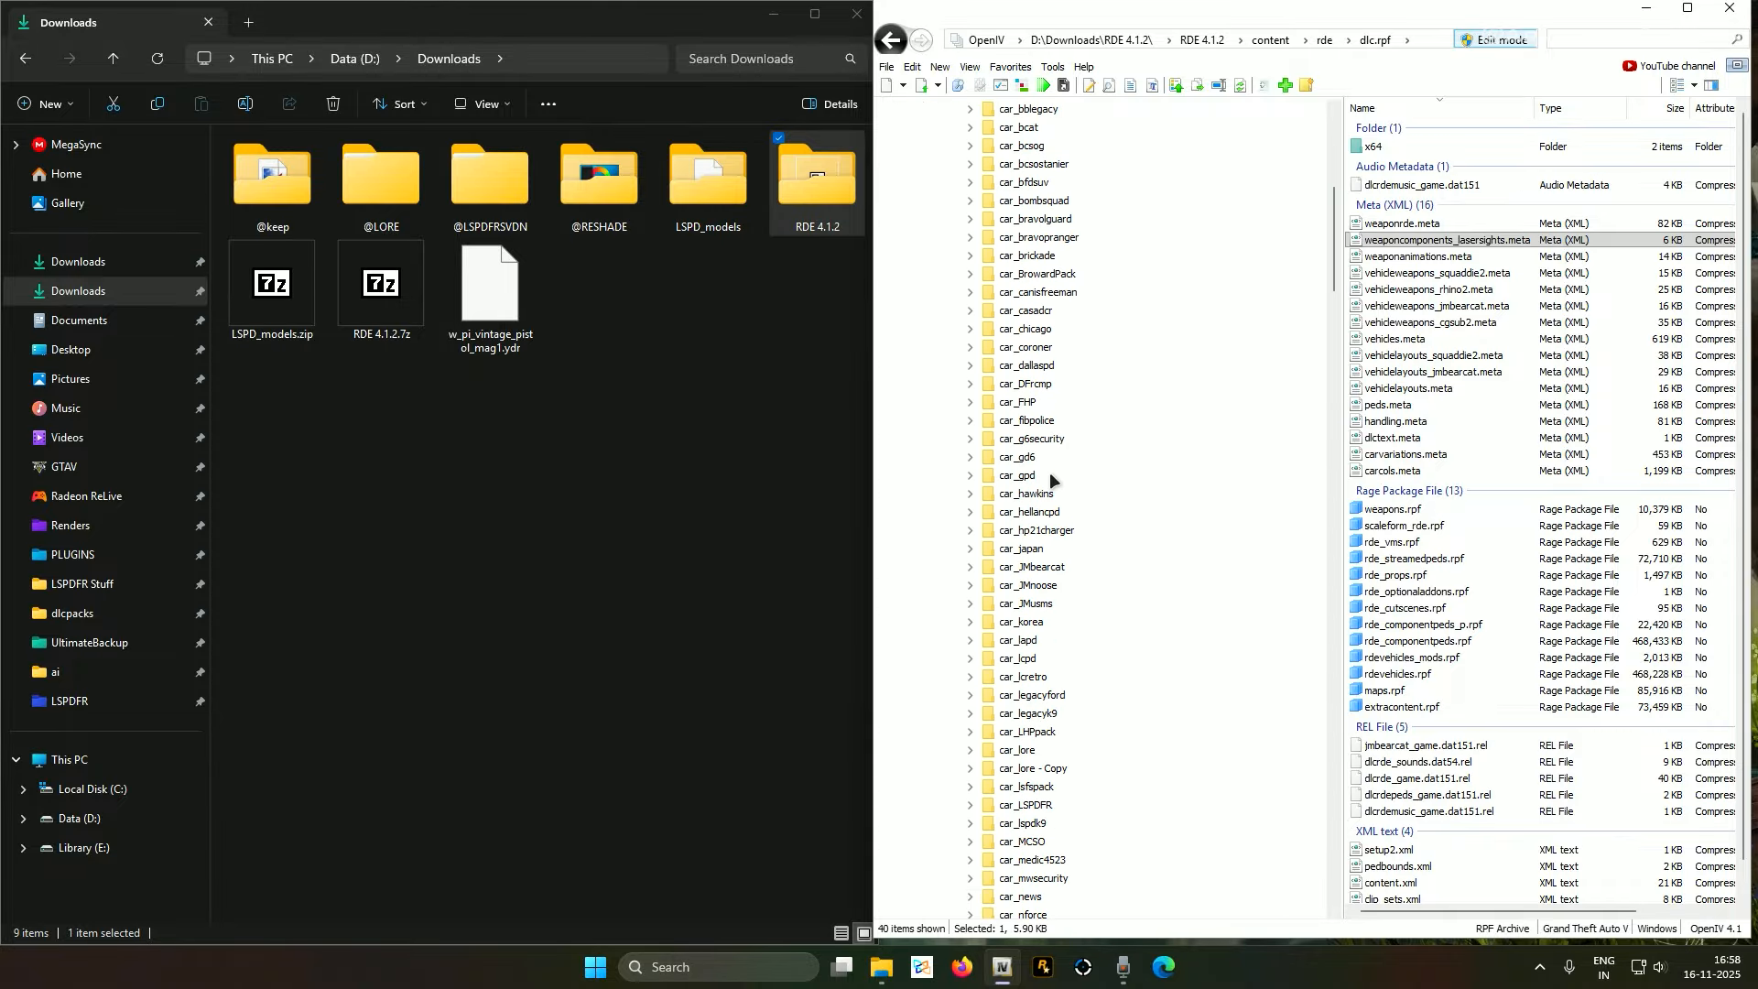
pyautogui.scroll(3, 1007, 439)
pyautogui.click(955, 400)
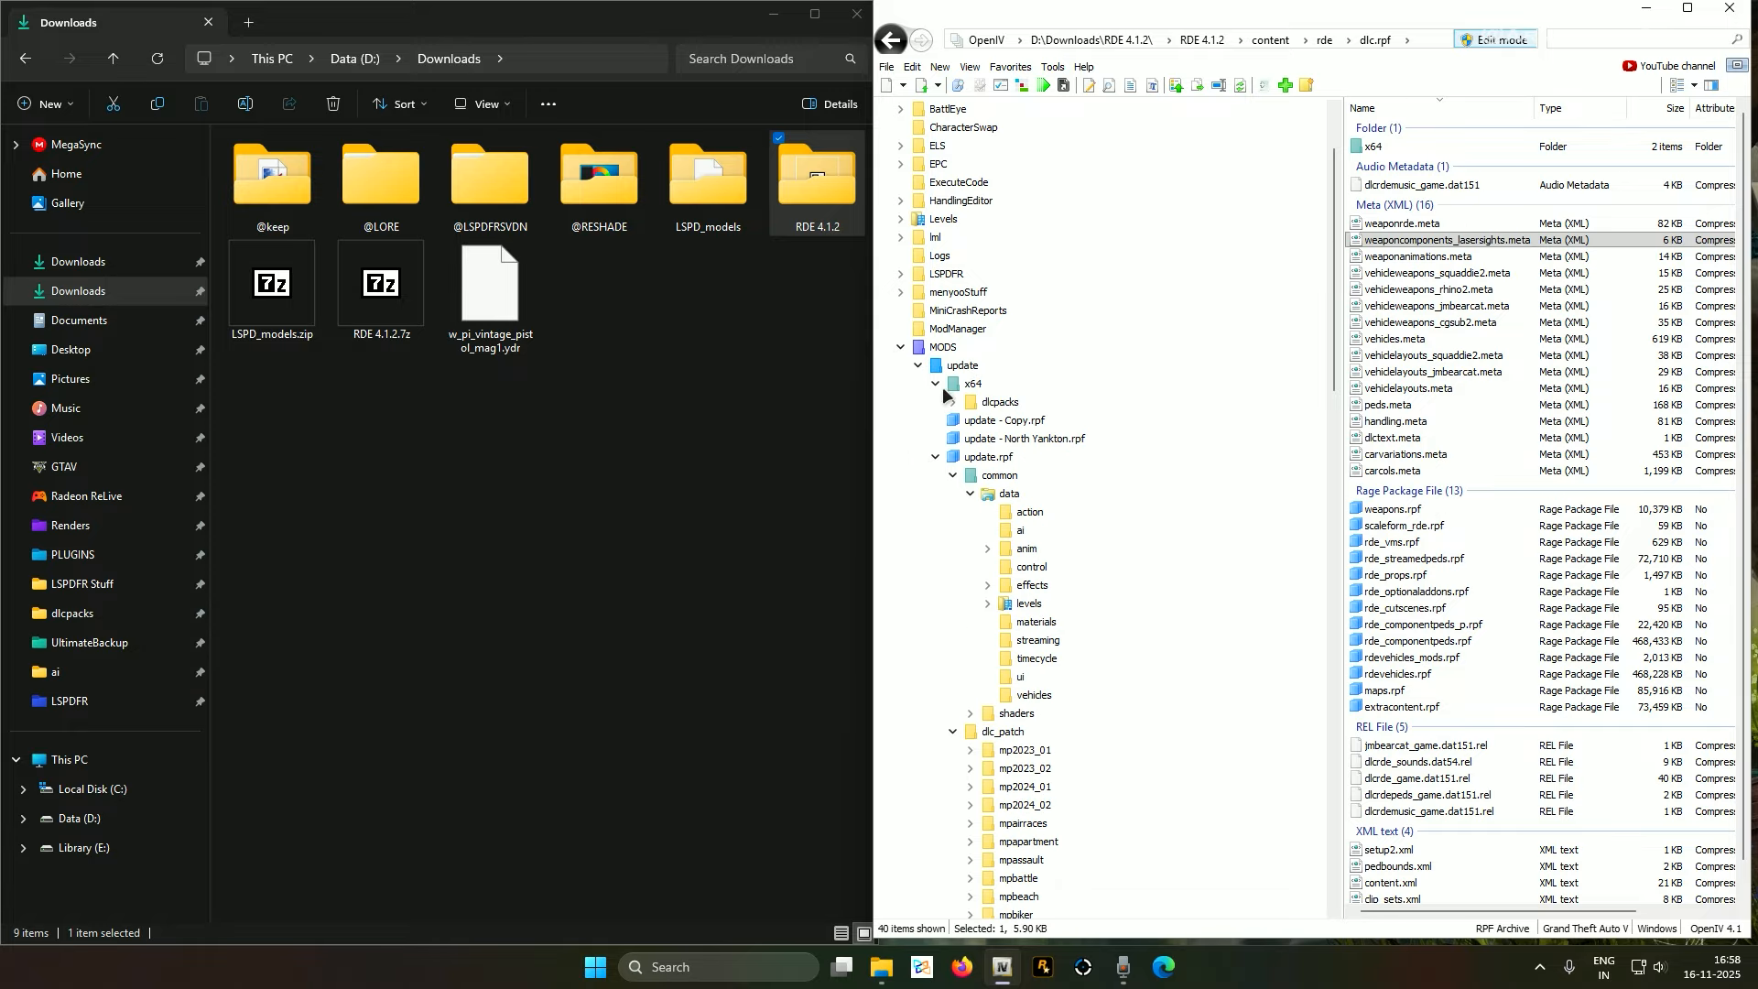
pyautogui.click(936, 383)
pyautogui.click(936, 437)
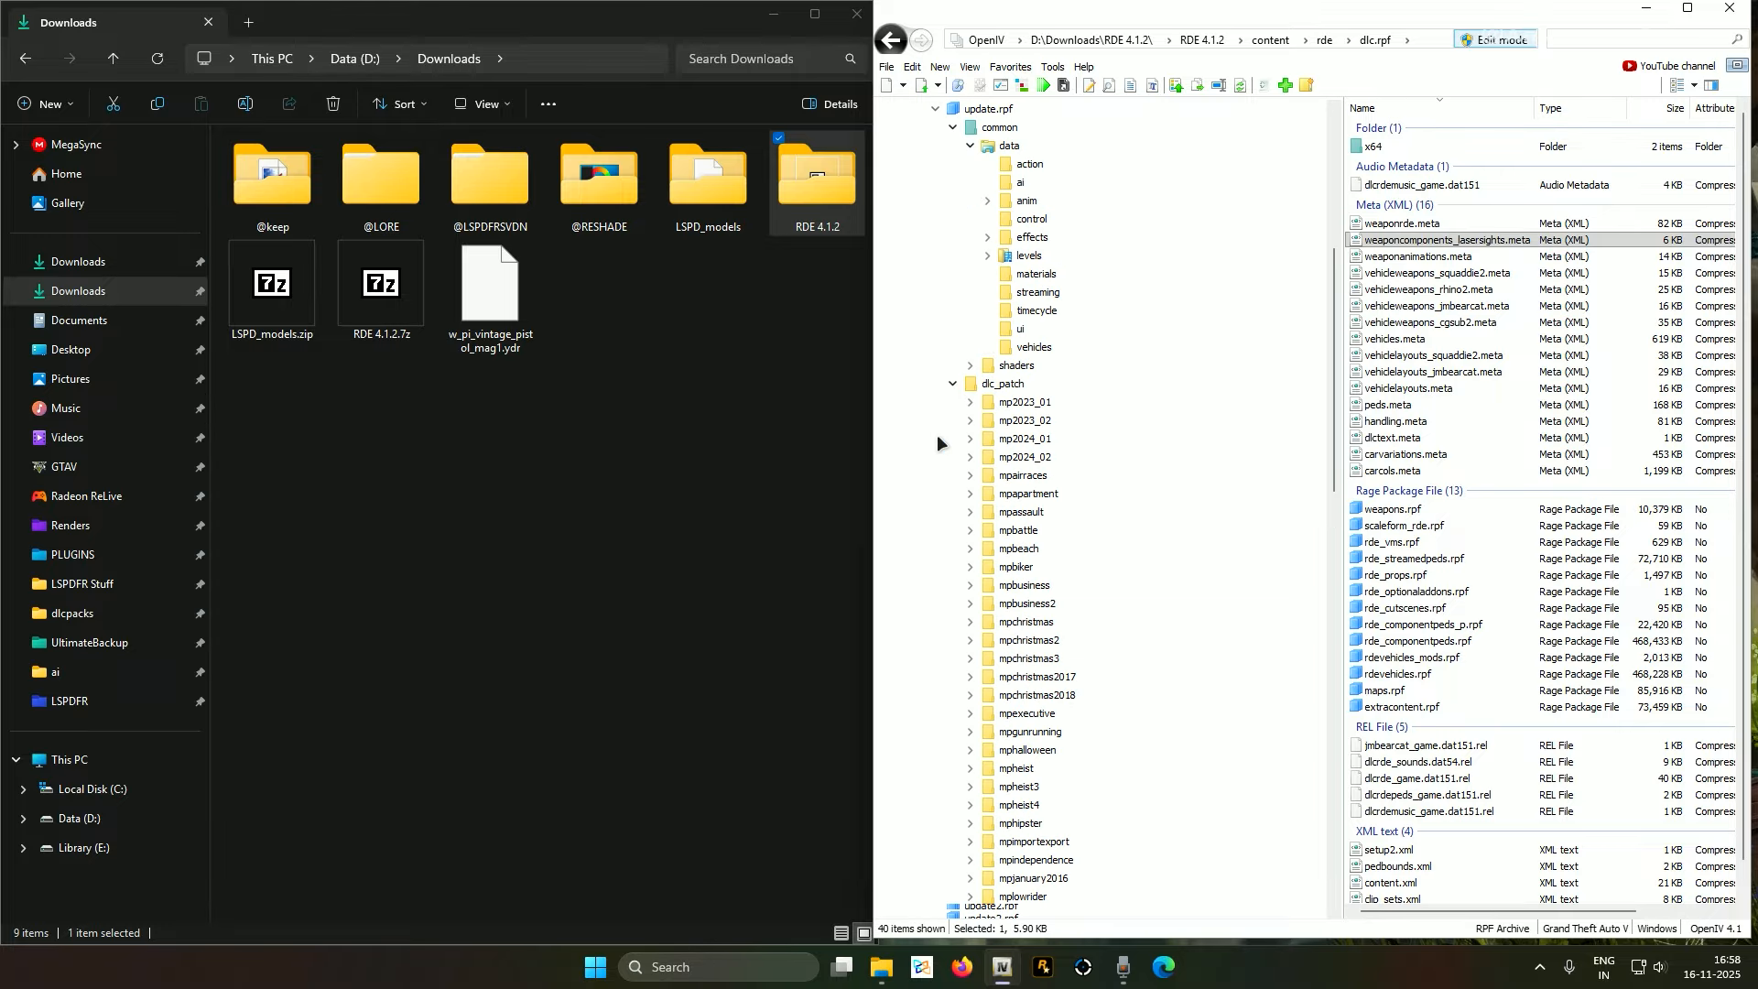
pyautogui.click(936, 437)
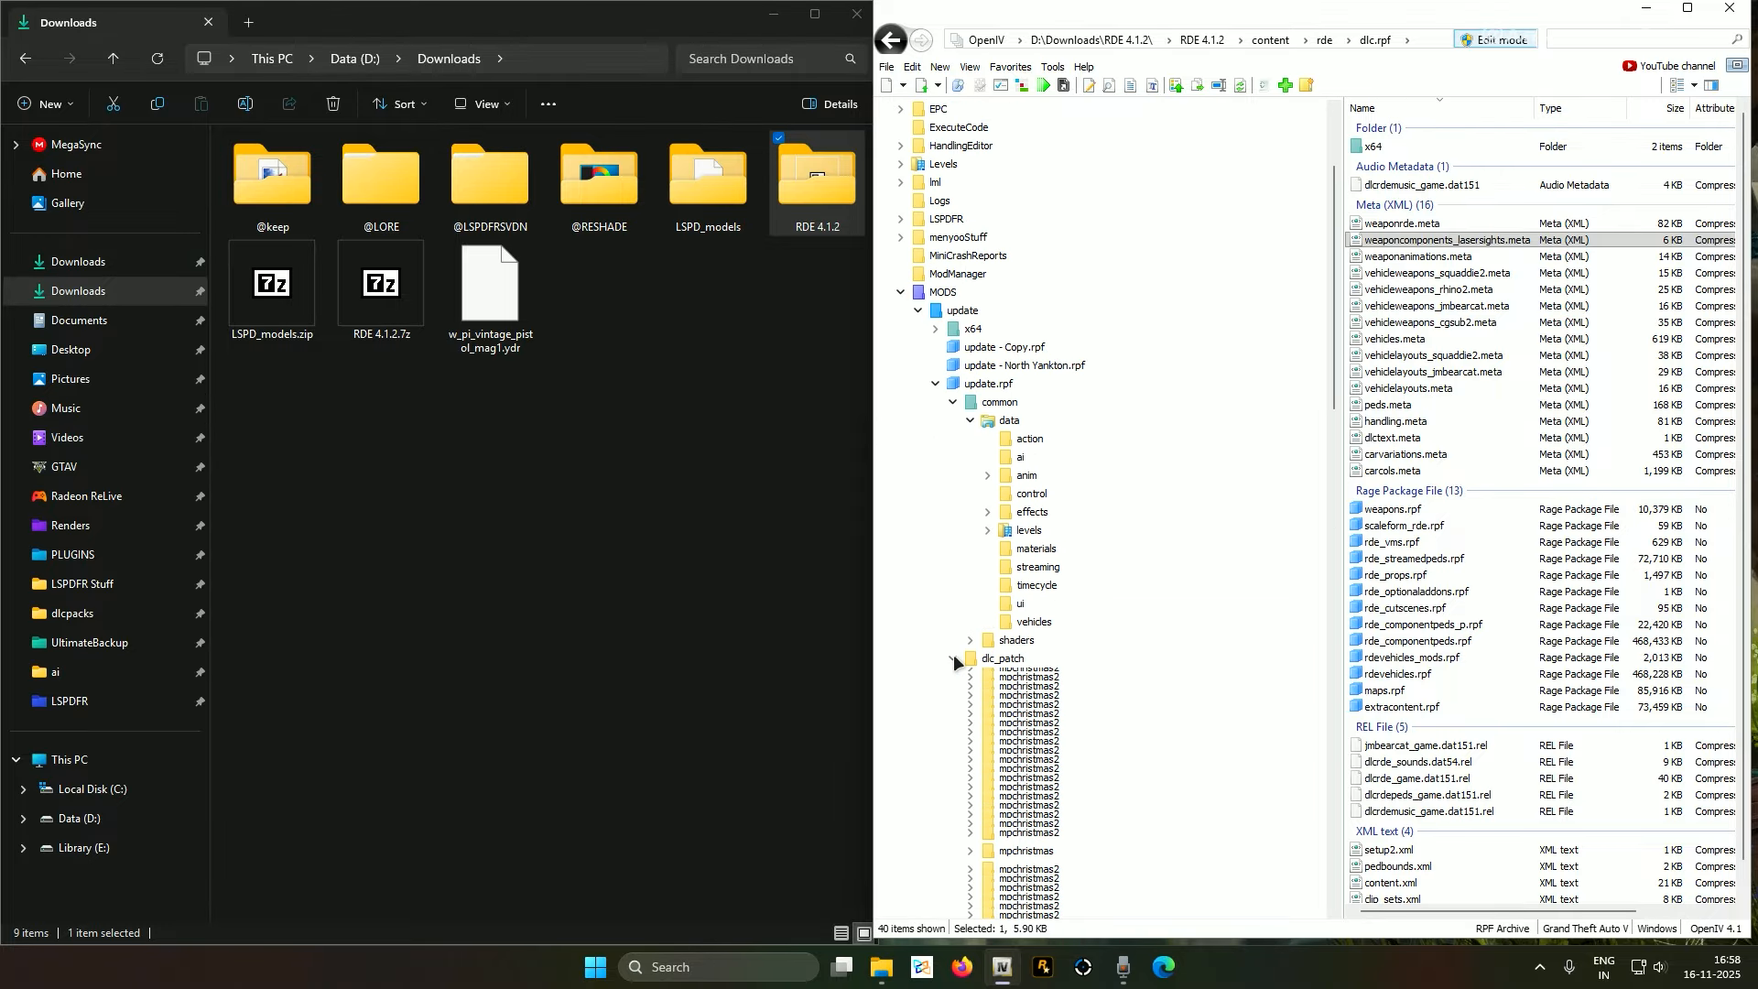
pyautogui.click(954, 658)
pyautogui.click(954, 401)
pyautogui.click(935, 382)
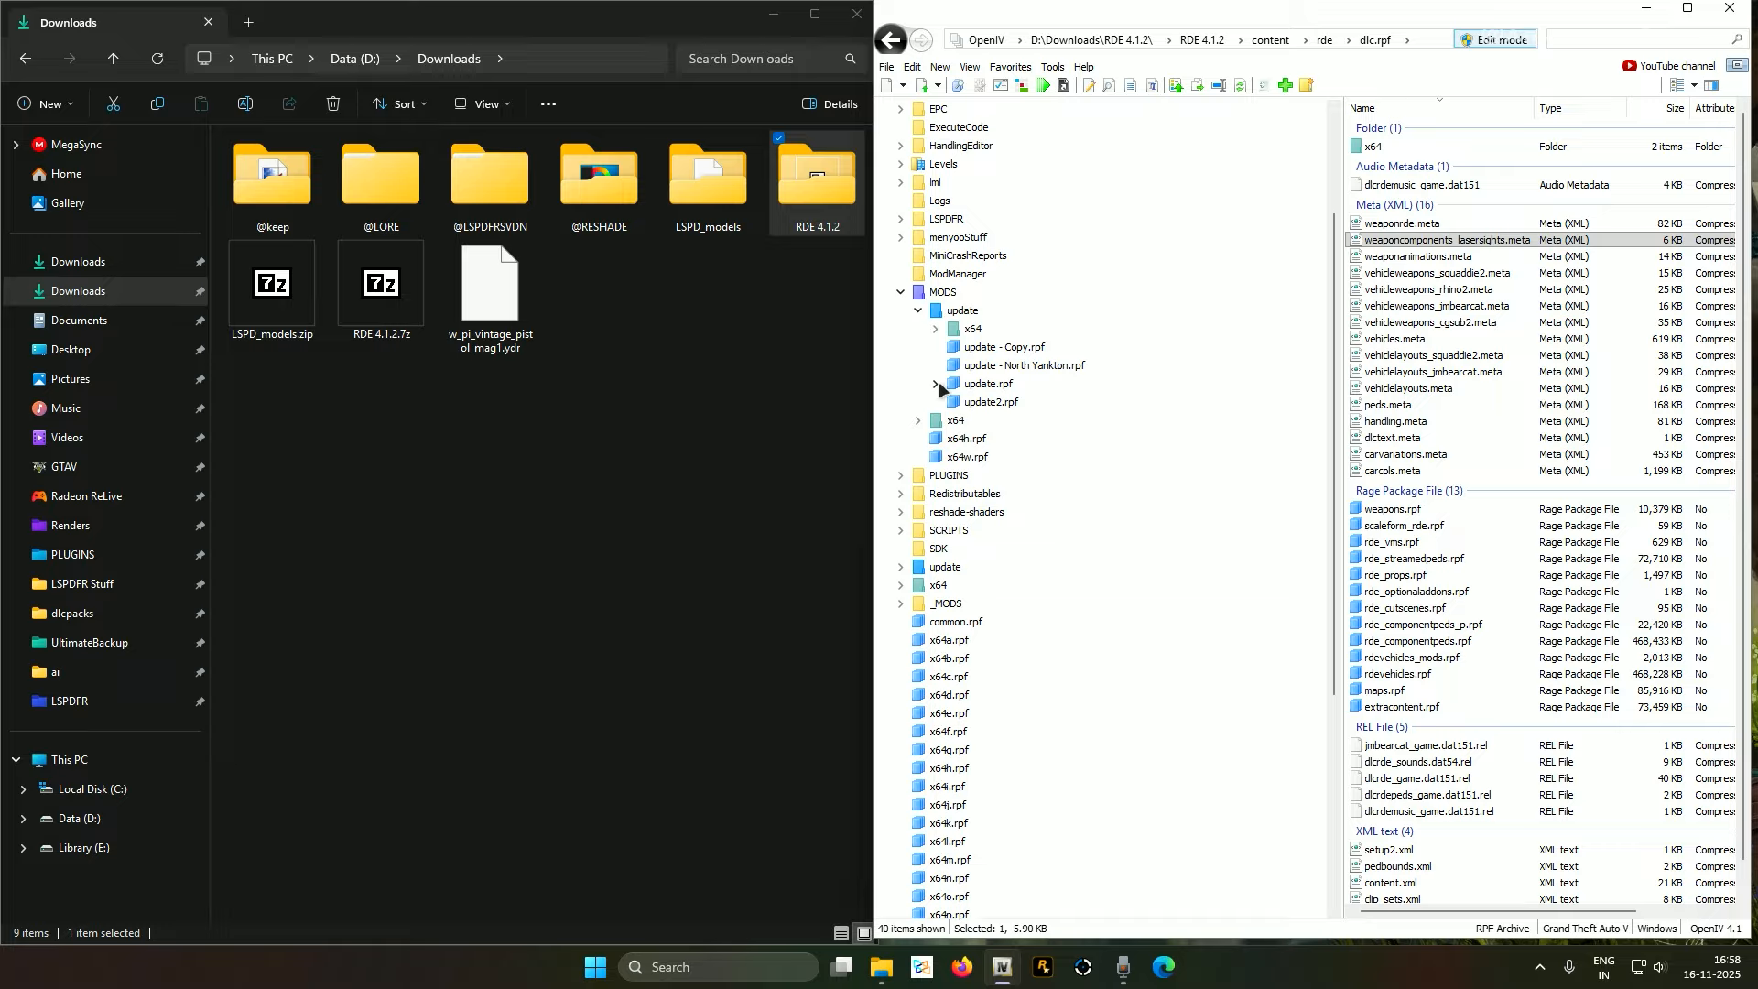
pyautogui.scroll(1, 929, 412)
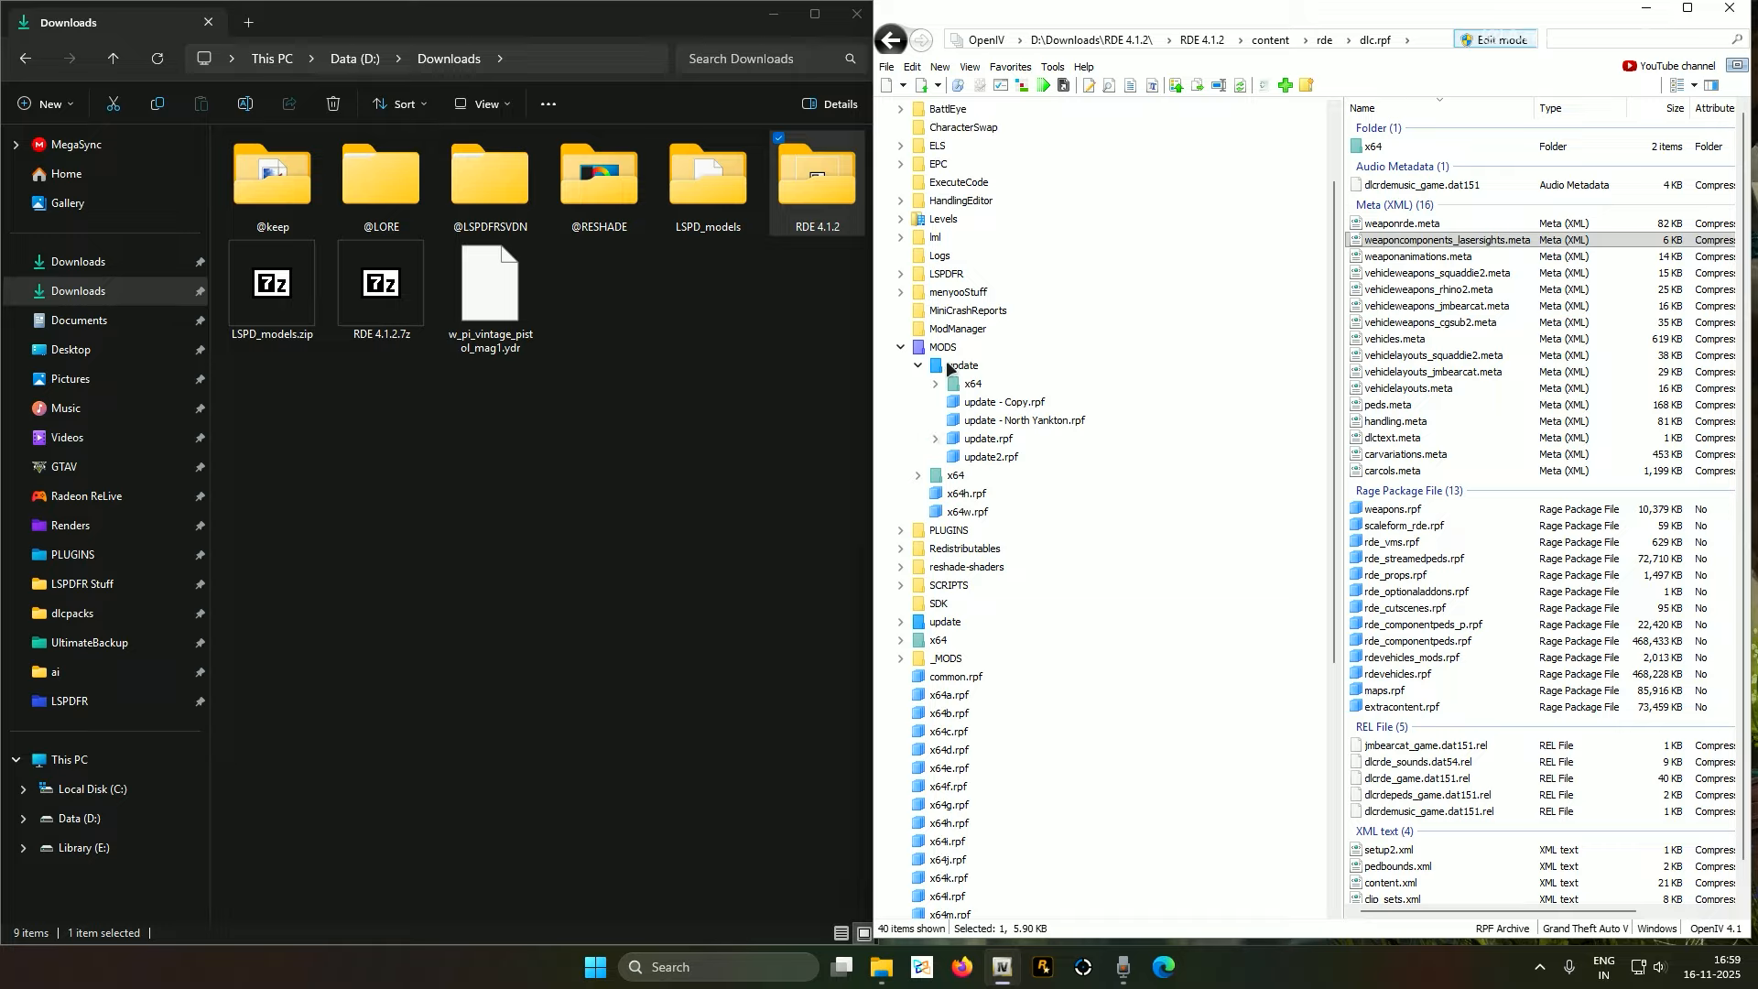
# Expand MODS update.rpf > common > data > ai and bring up actions for weaponcomponents.meta
pyautogui.click(938, 439)
pyautogui.click(954, 457)
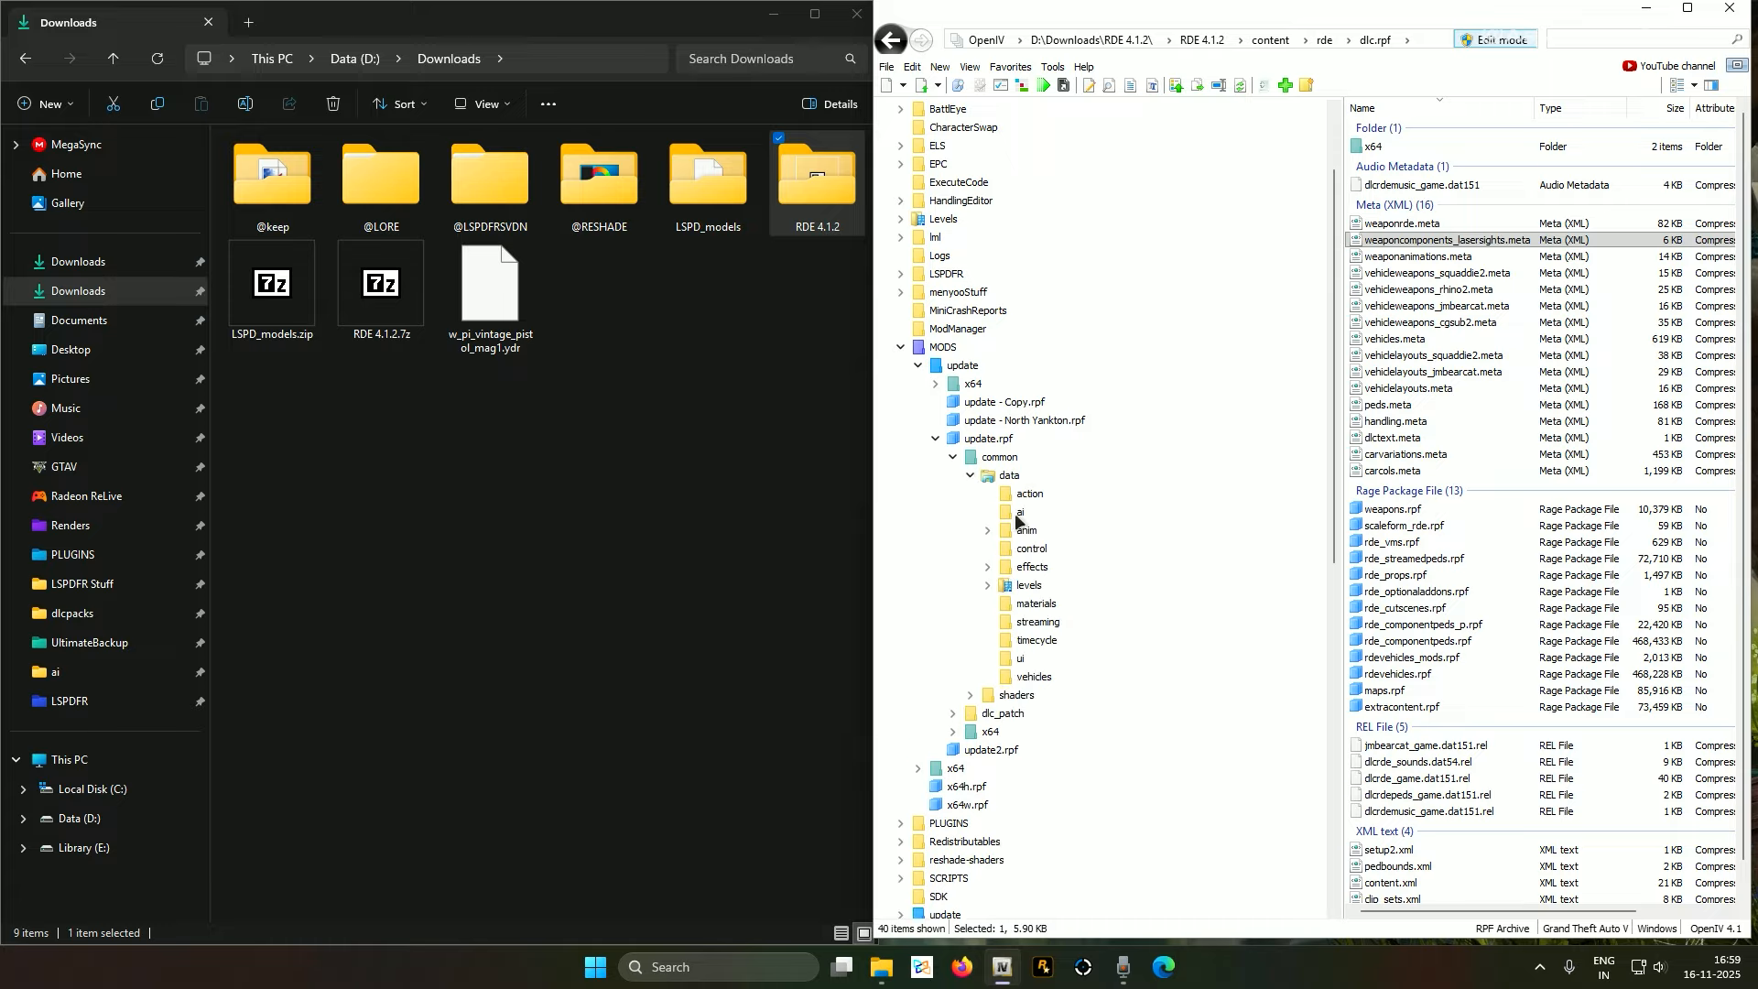
pyautogui.click(1003, 477)
pyautogui.click(1020, 515)
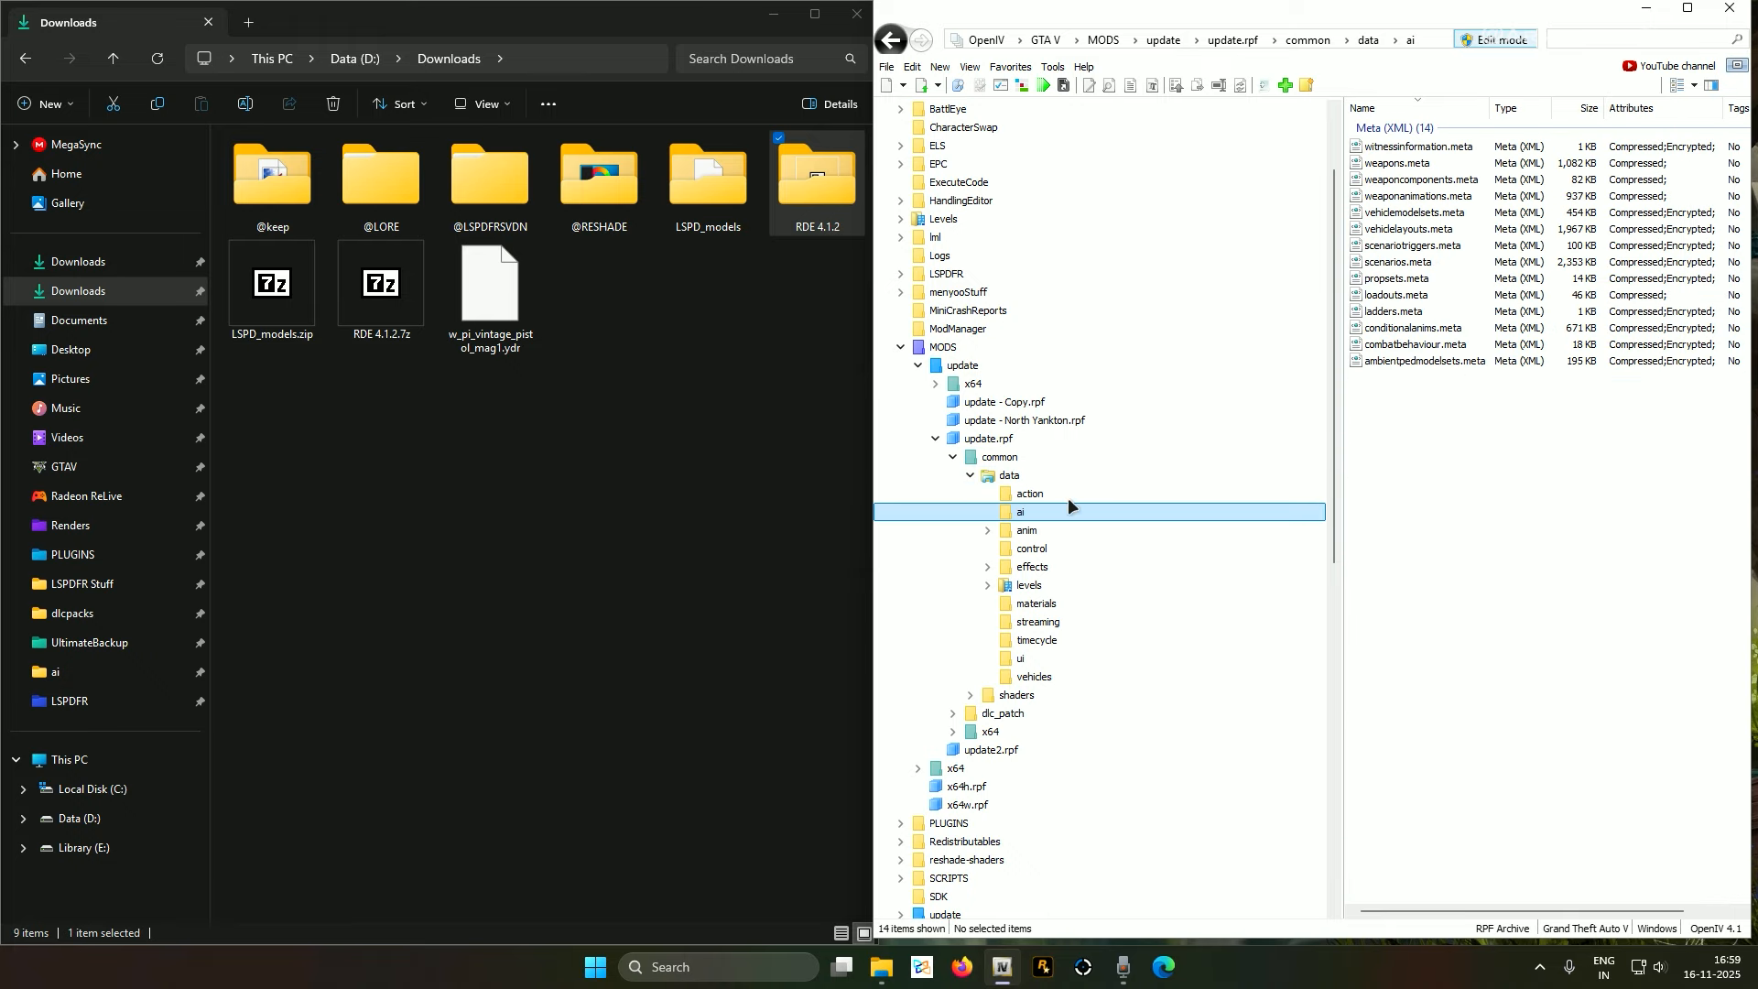
pyautogui.click(1426, 181)
pyautogui.rightClick(1424, 182)
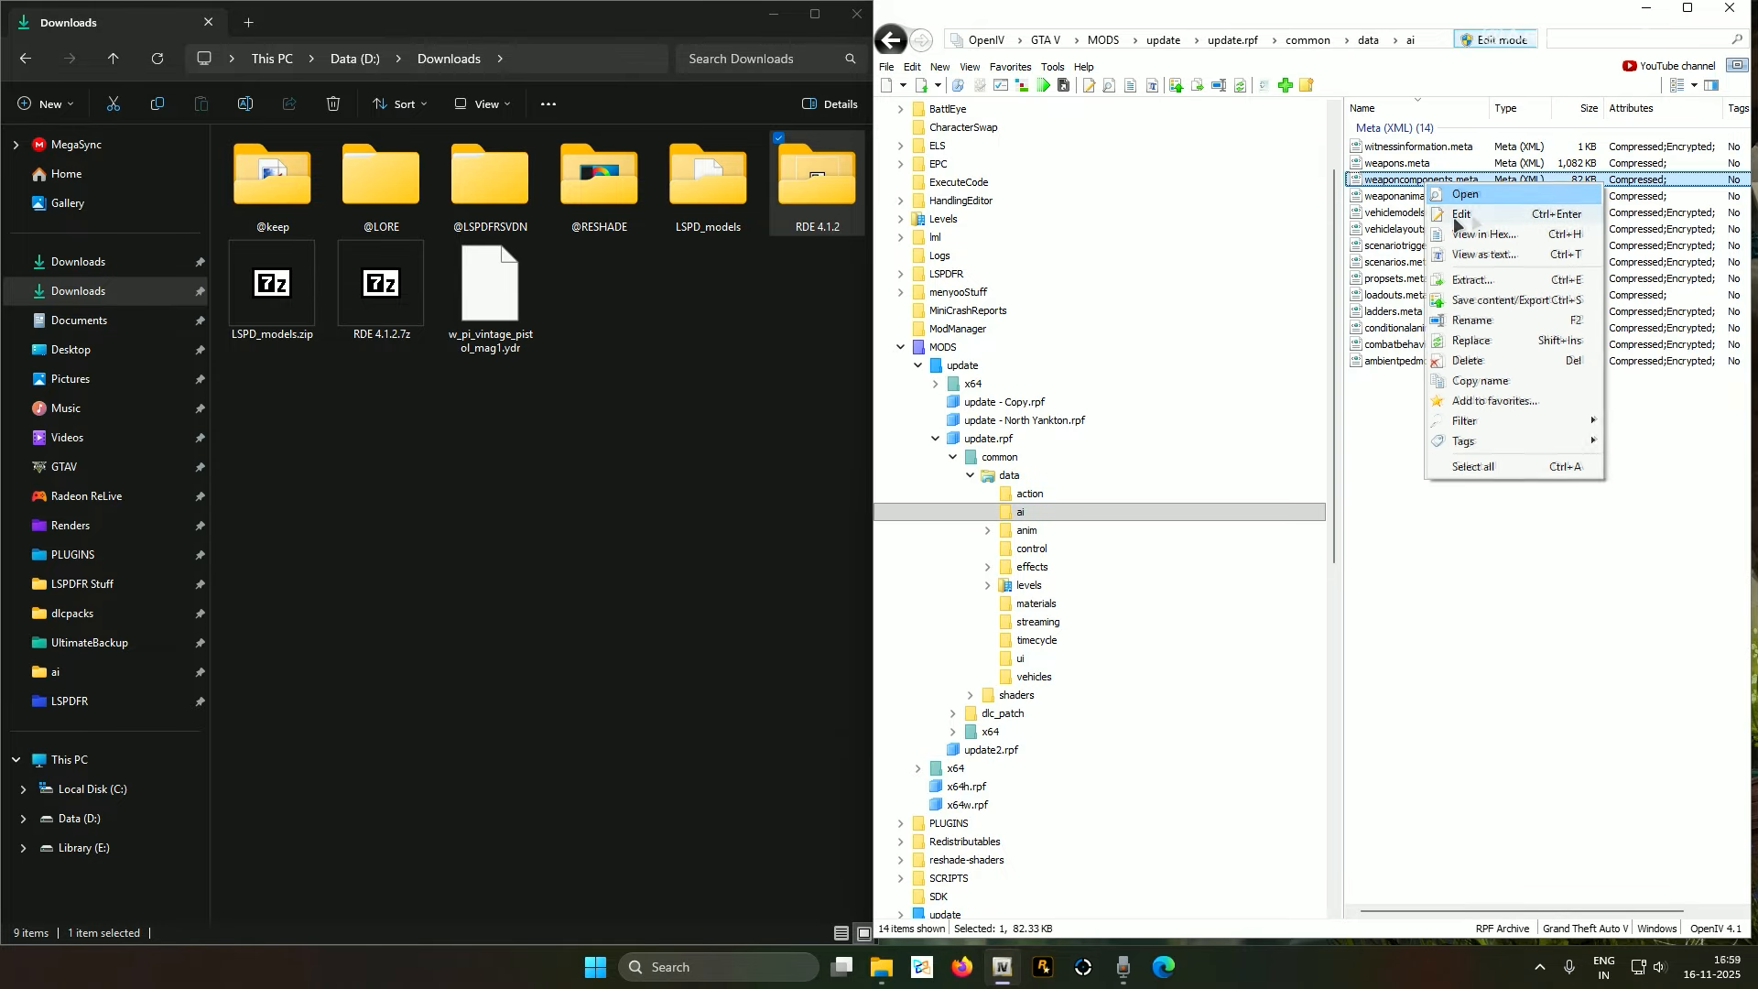
# Open weaponcomponents.meta for editing and paste the laser-sight blocks on a new line after <Infos>
pyautogui.click(1465, 213)
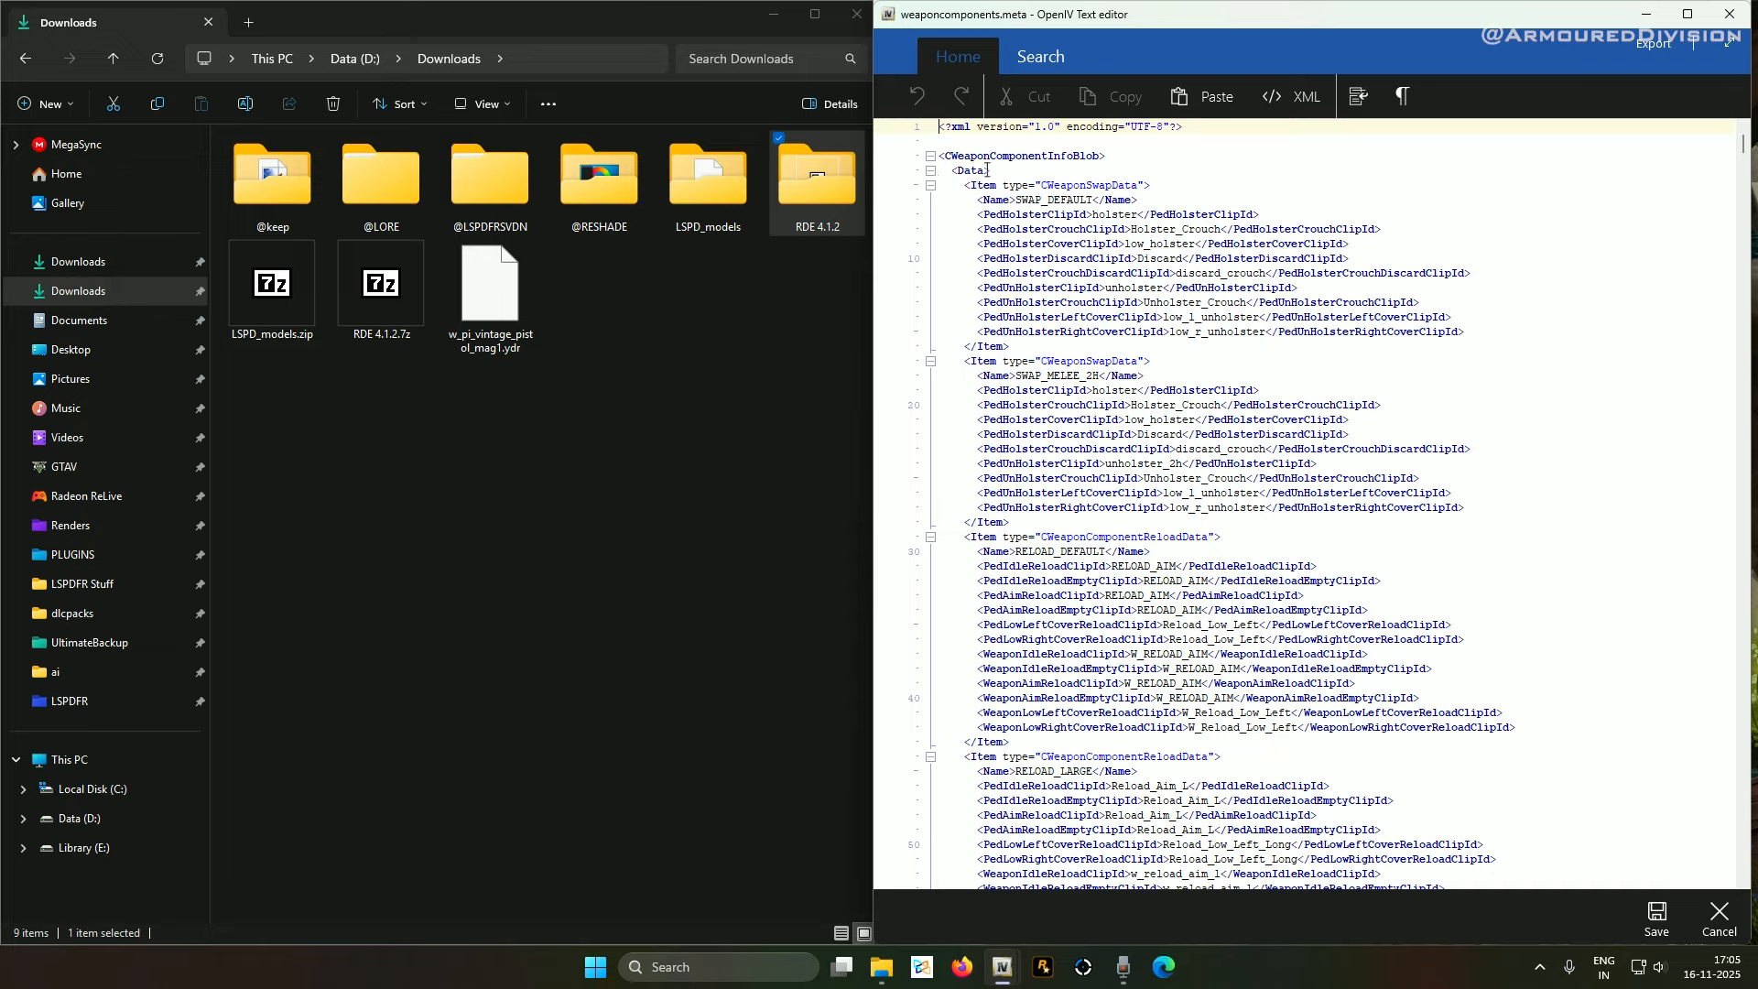
pyautogui.click(932, 174)
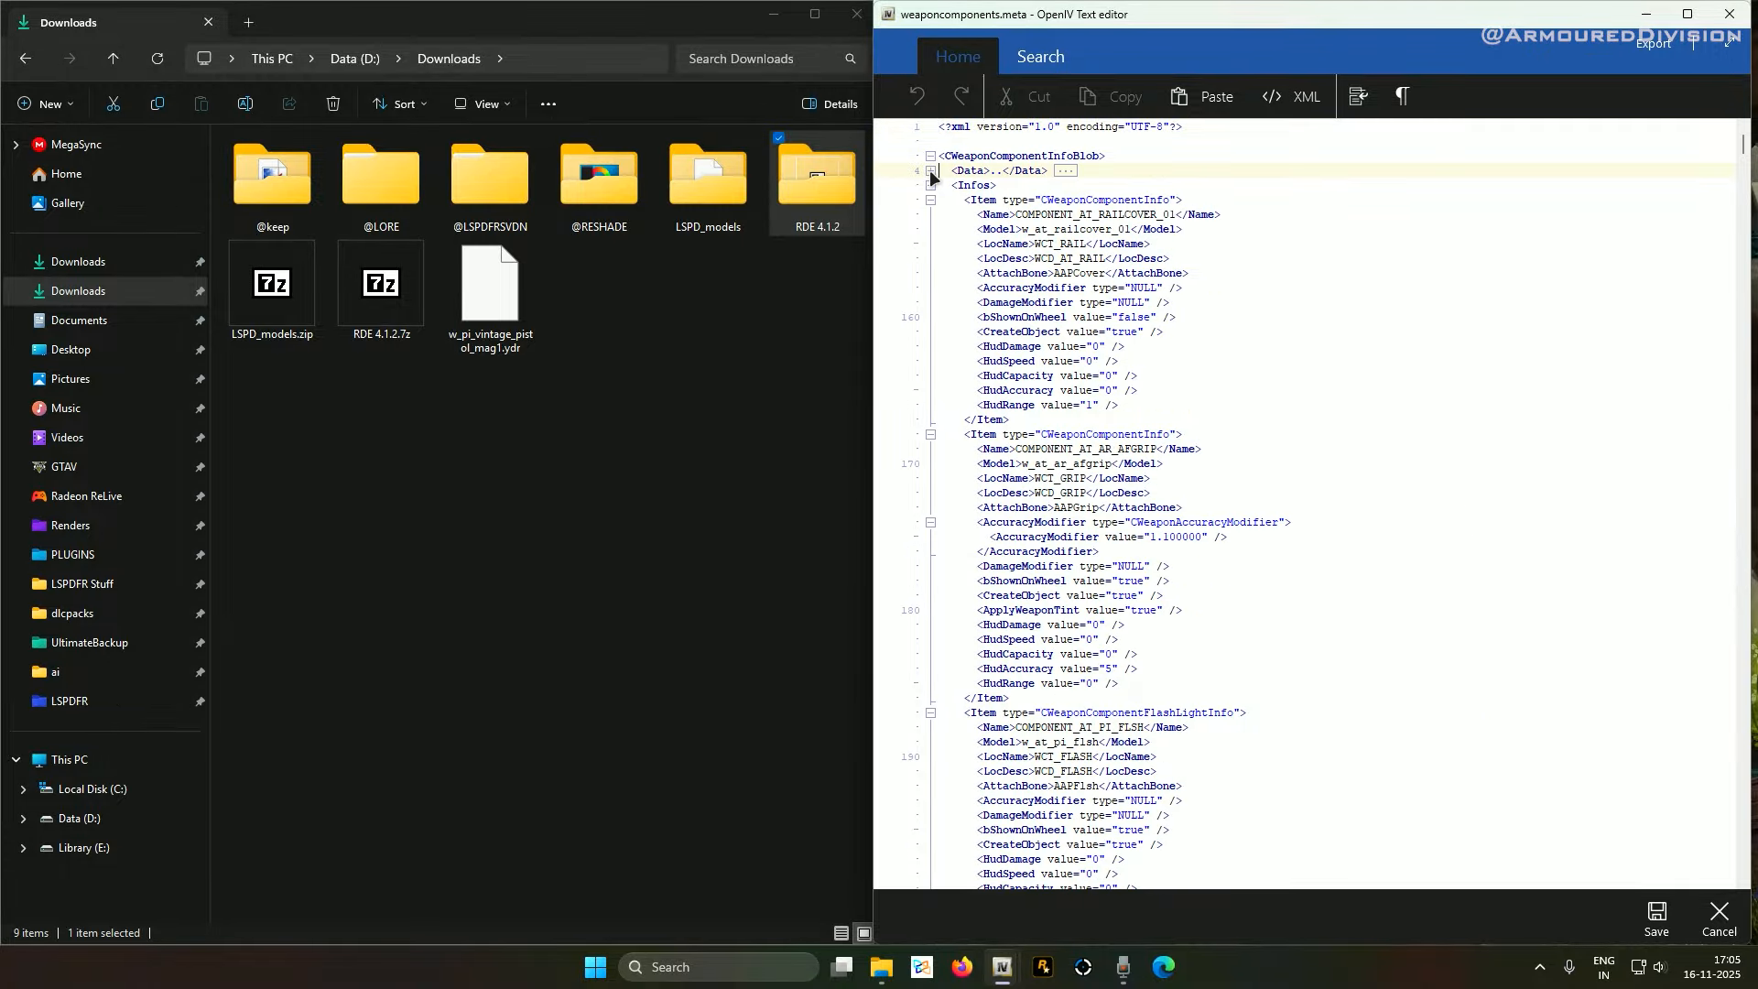
pyautogui.click(1004, 185)
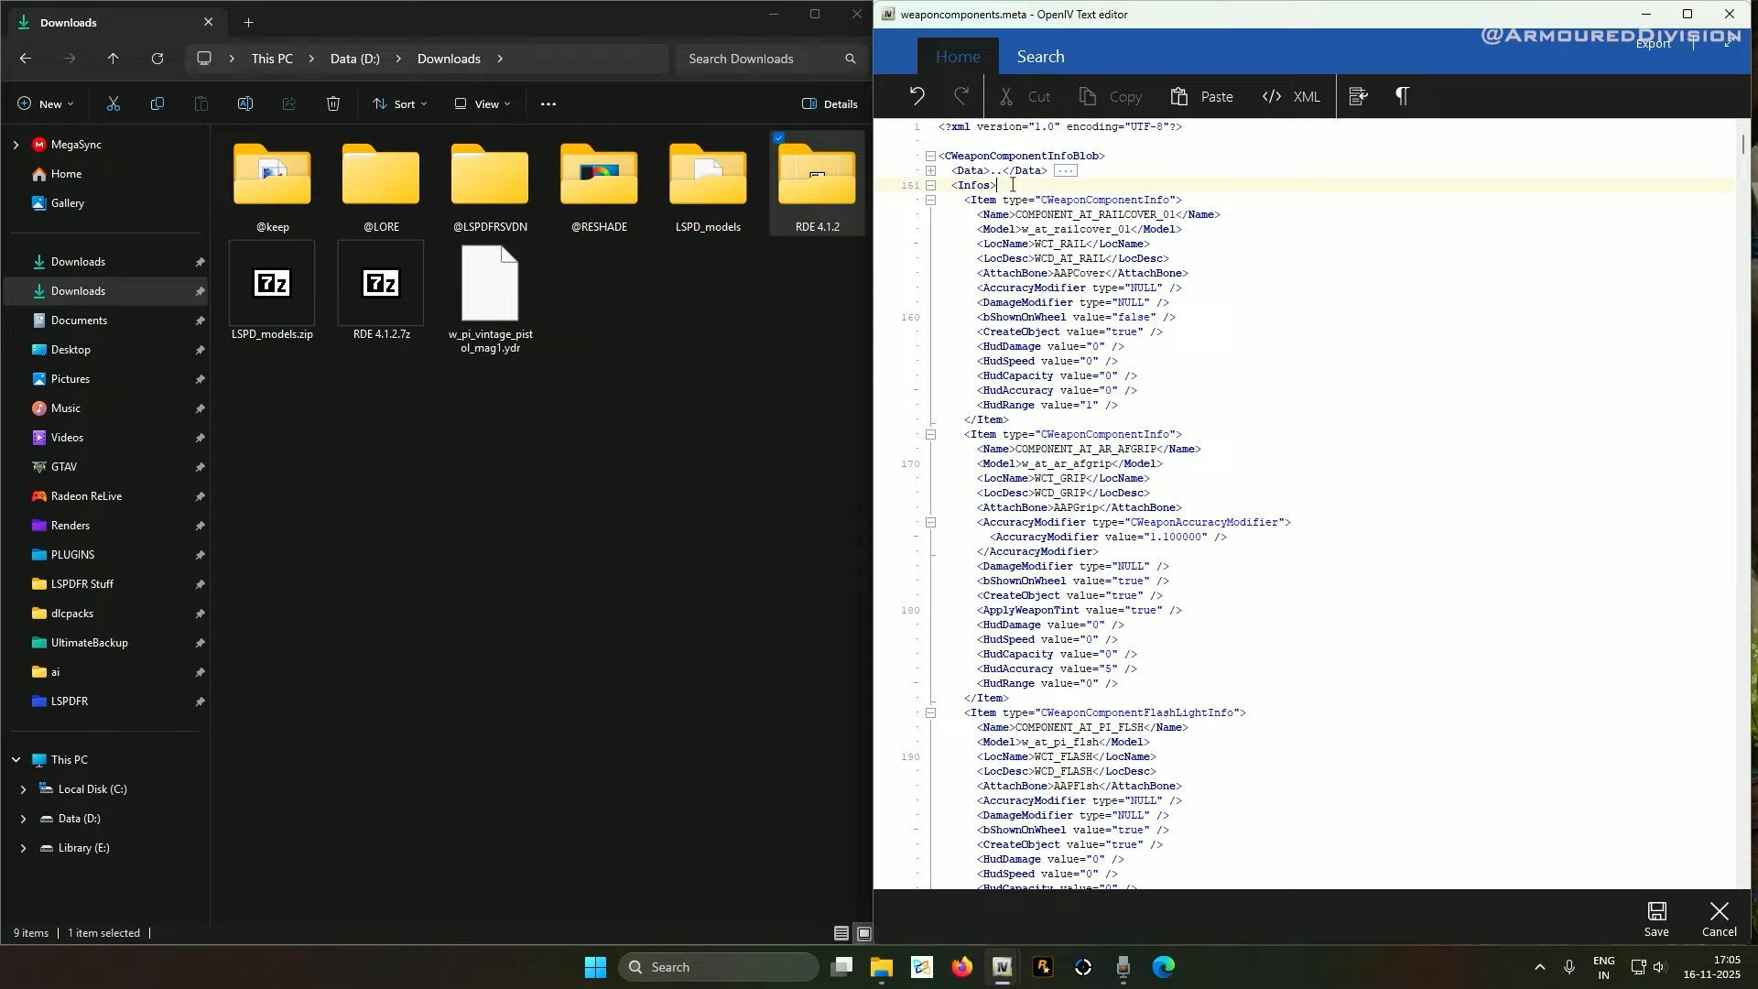
pyautogui.press('Return')
pyautogui.hotkey('ctrl', 'v')
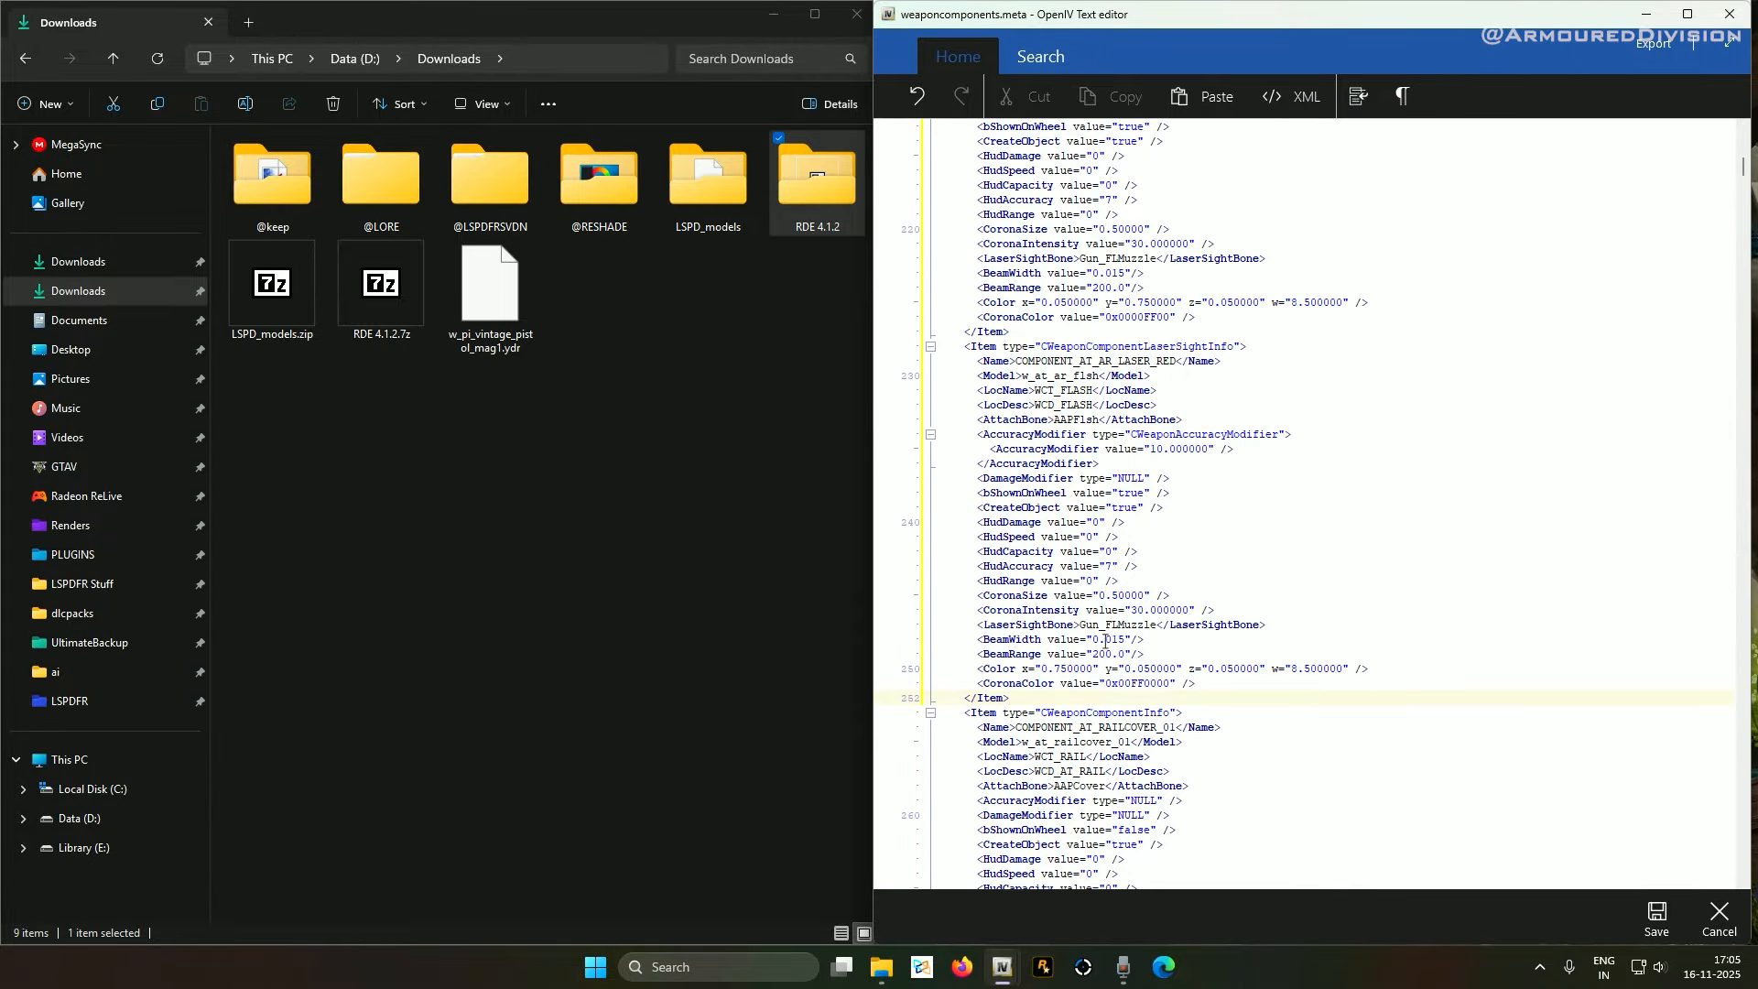
pyautogui.scroll(16, 1104, 624)
pyautogui.scroll(6, 1106, 626)
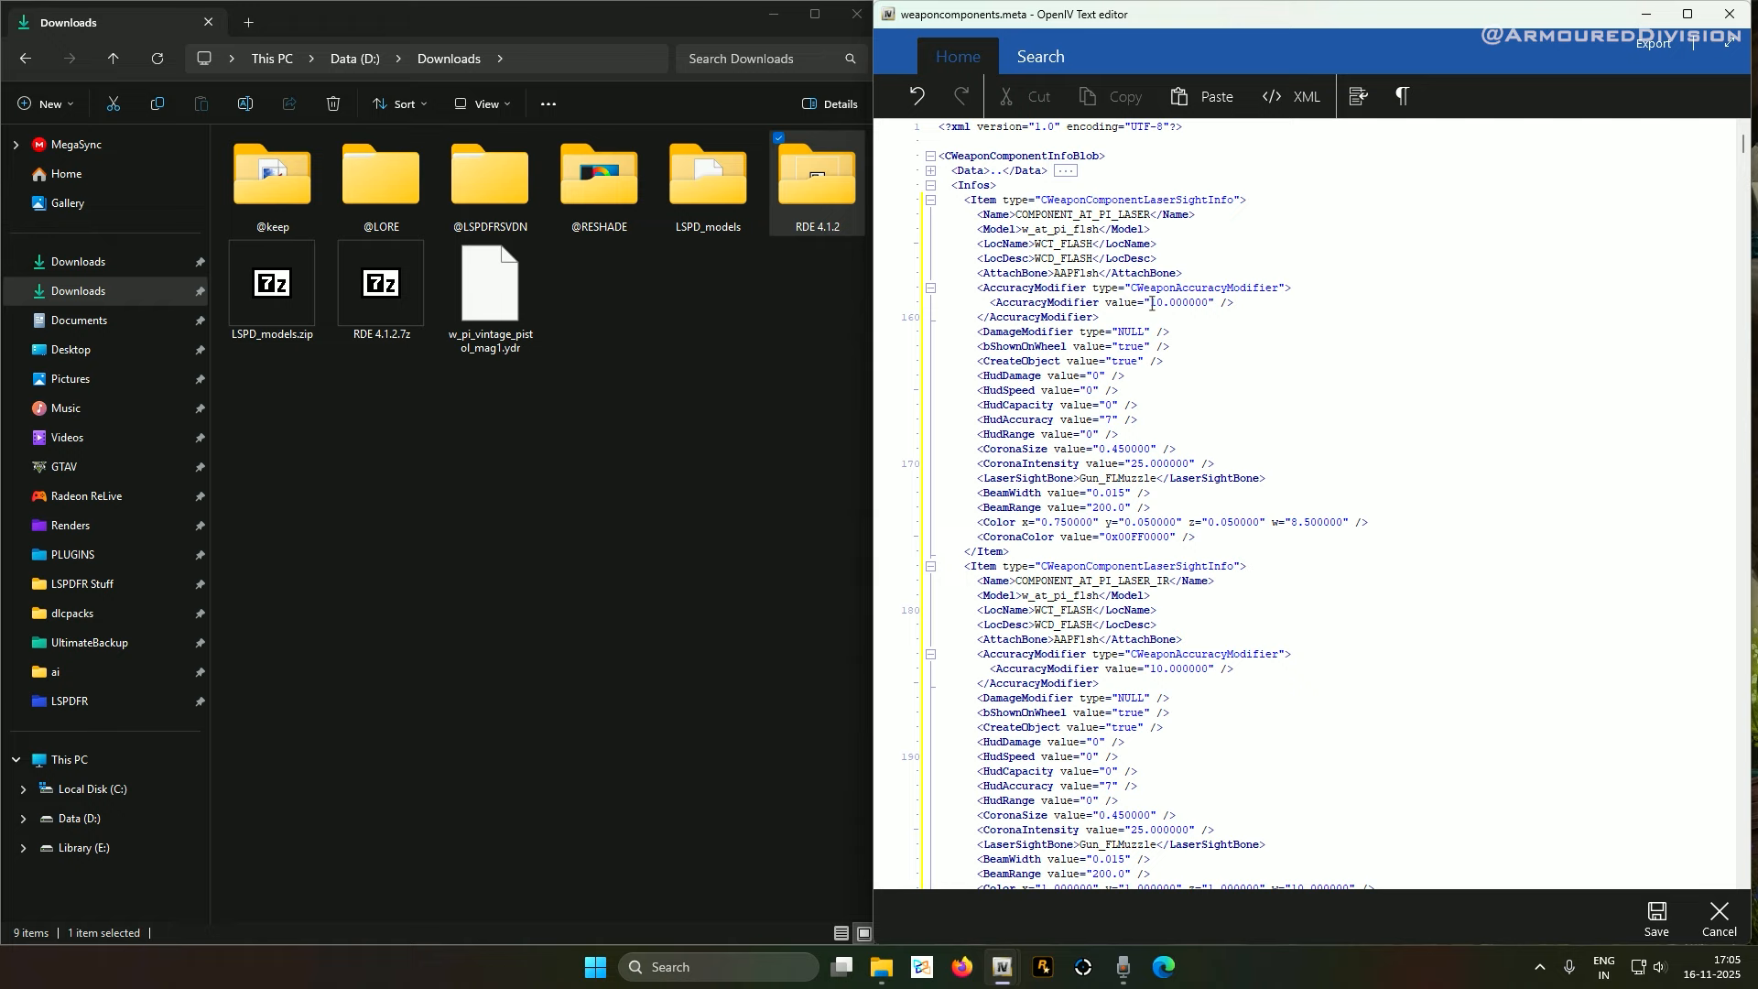
# Edit the first AccuracyModifier and change the line 184 one from 10.000000 to 1.100000
pyautogui.doubleClick(1157, 303)
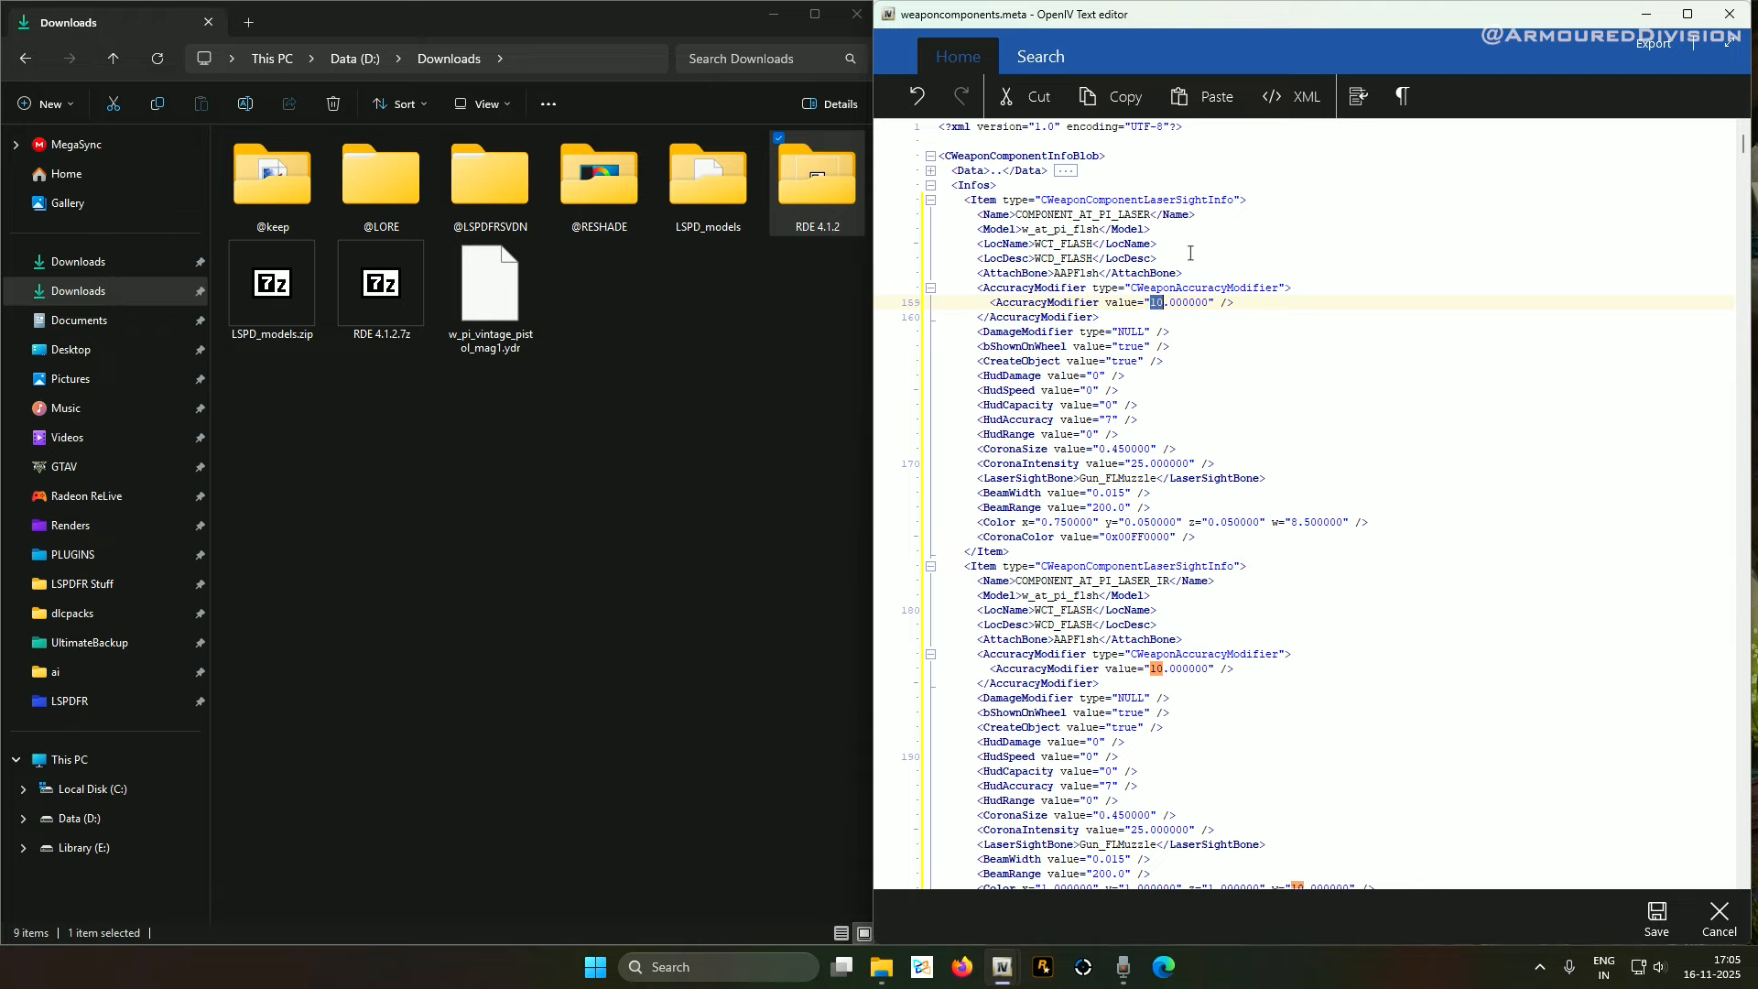
pyautogui.write('1')
pyautogui.click(1166, 303)
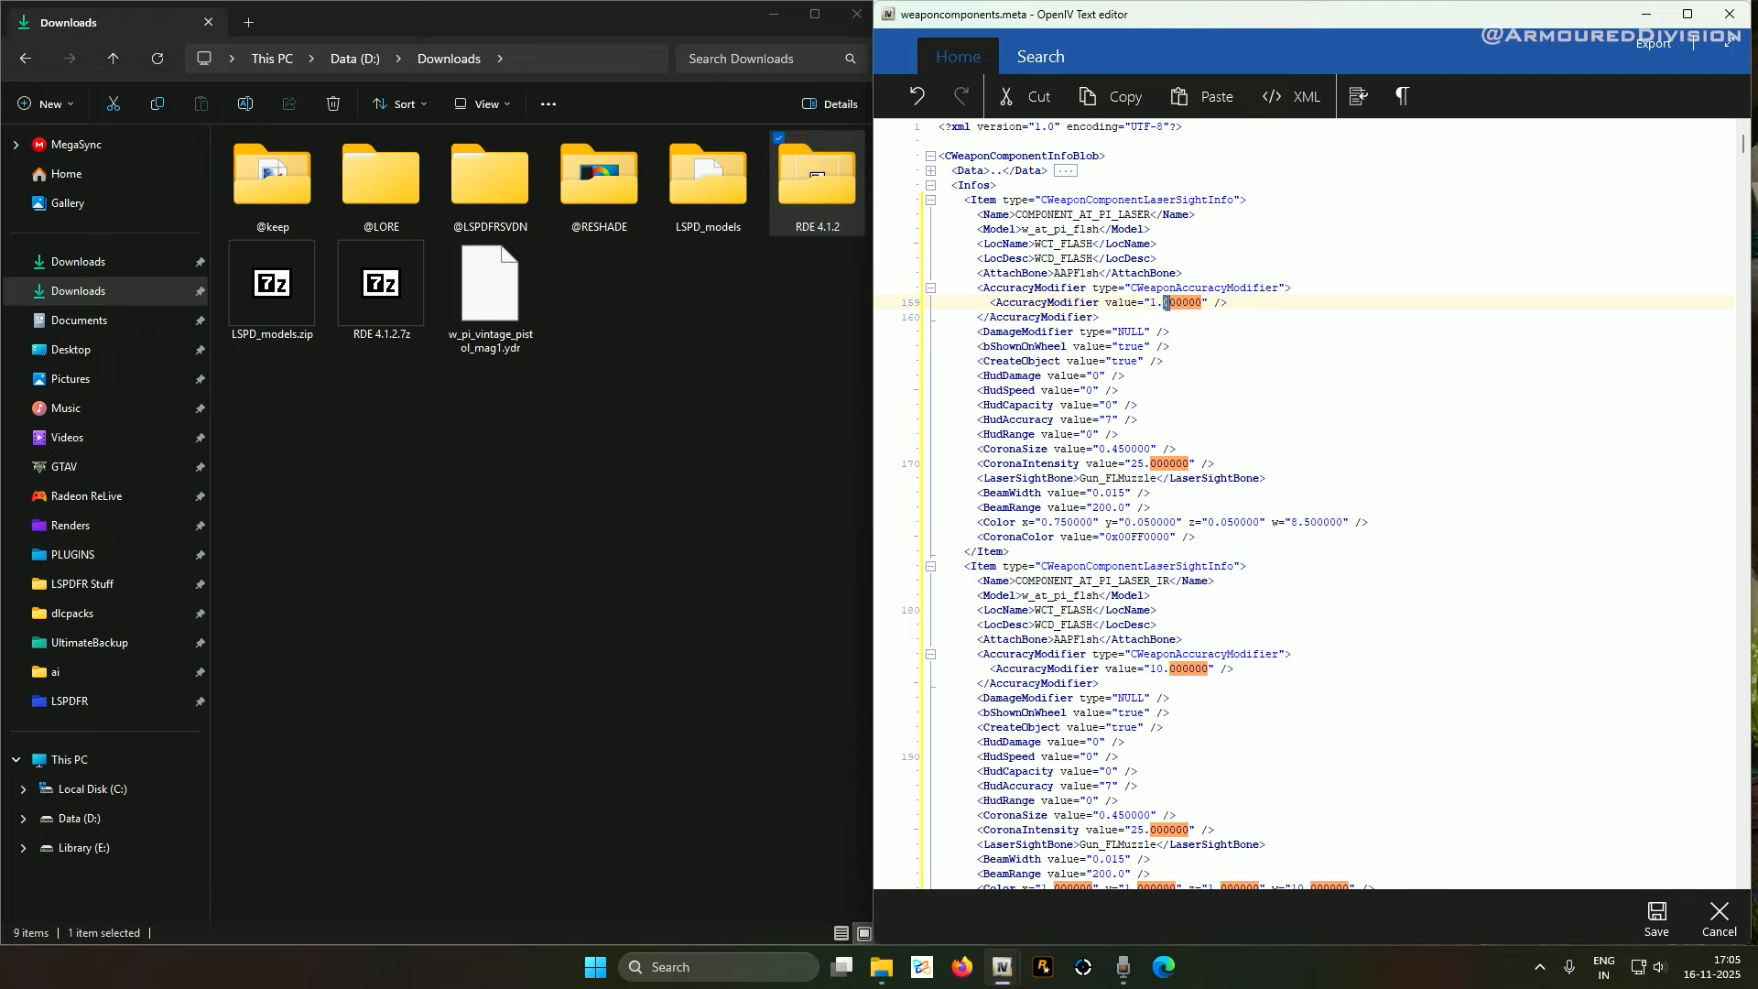
pyautogui.click(1166, 303)
pyautogui.scroll(-4, 1157, 383)
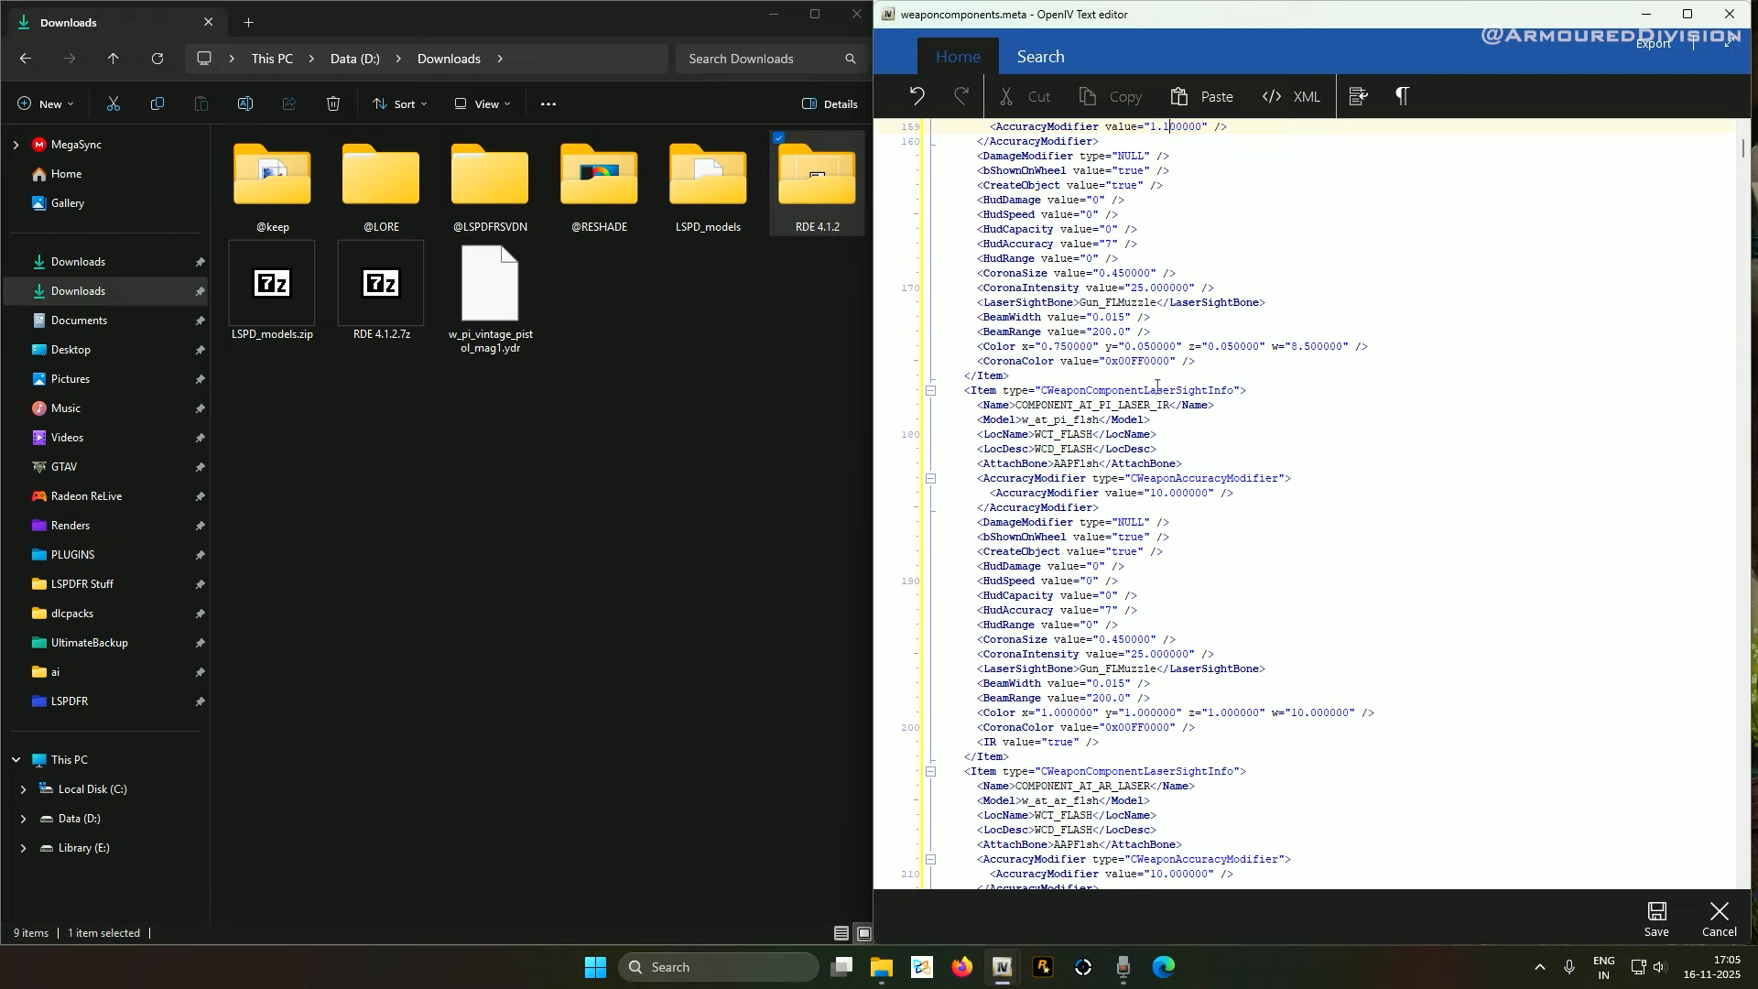
pyautogui.click(1158, 493)
pyautogui.doubleClick(1159, 494)
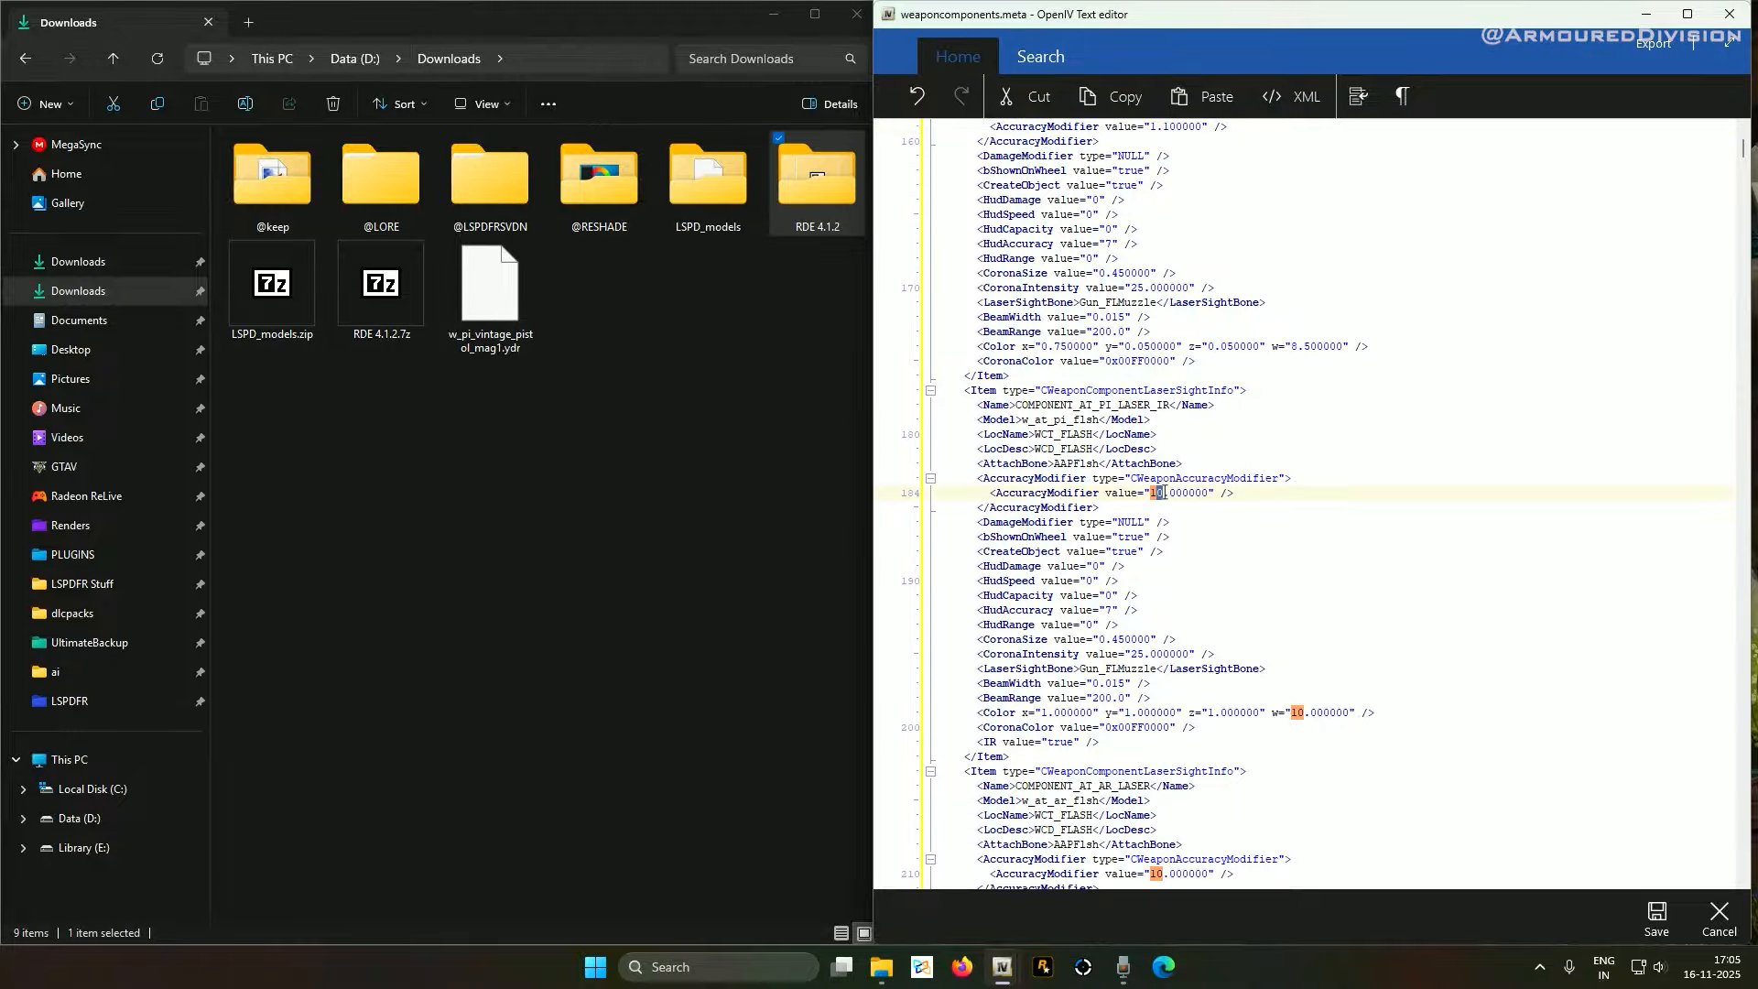
pyautogui.write('1')
pyautogui.doubleClick(1165, 493)
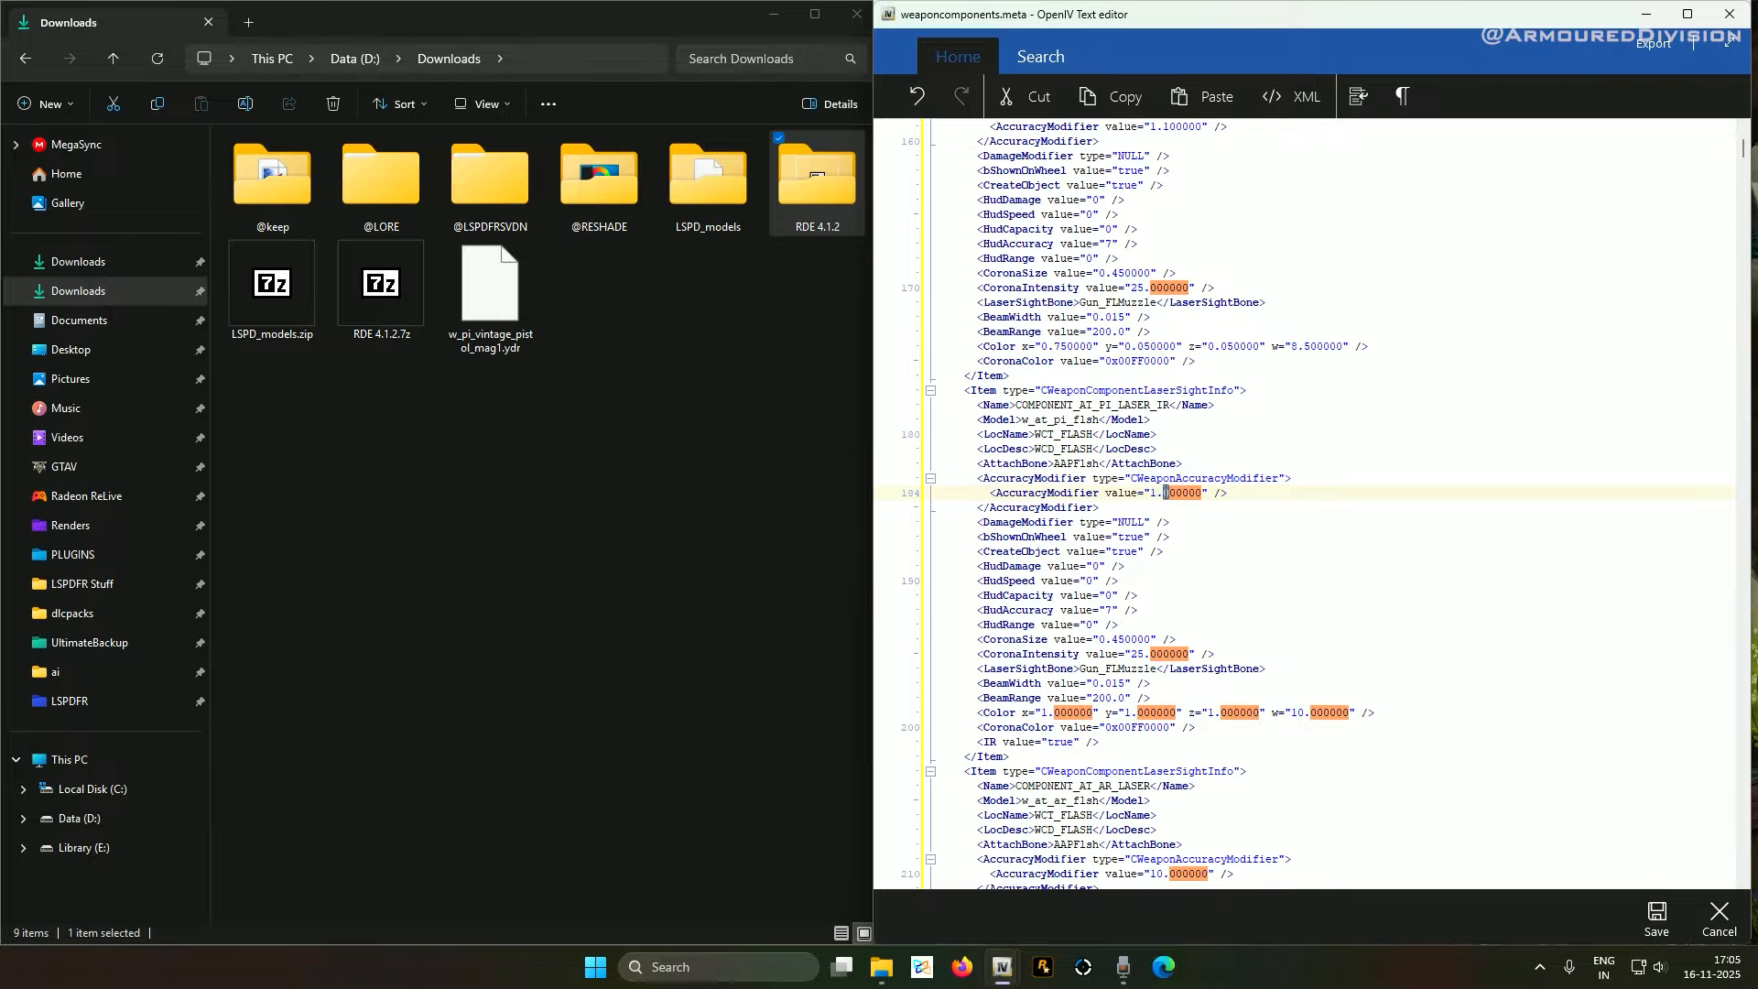
pyautogui.write('100000')
# Set the line 210 and 235 AccuracyModifier values to 1.100000, then select w_at_pi_flsh
pyautogui.scroll(-8, 1157, 520)
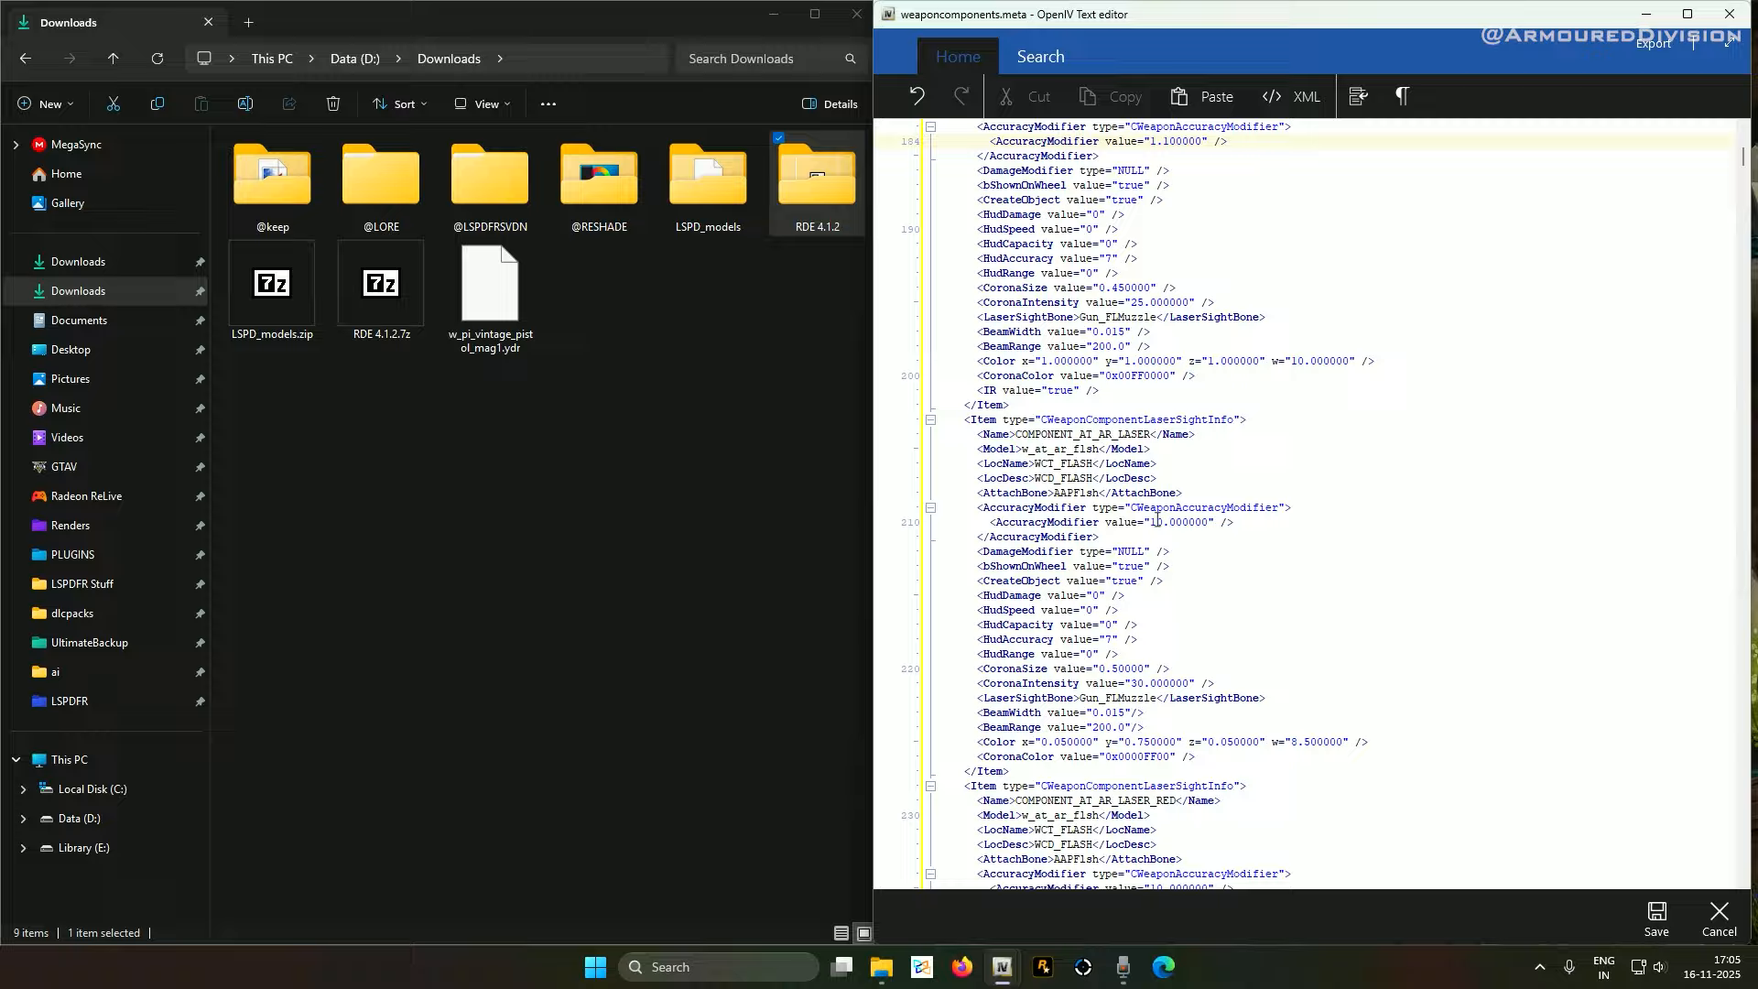
pyautogui.doubleClick(1157, 520)
pyautogui.write('1')
pyautogui.doubleClick(1163, 522)
pyautogui.write('100000')
pyautogui.scroll(-3, 1150, 549)
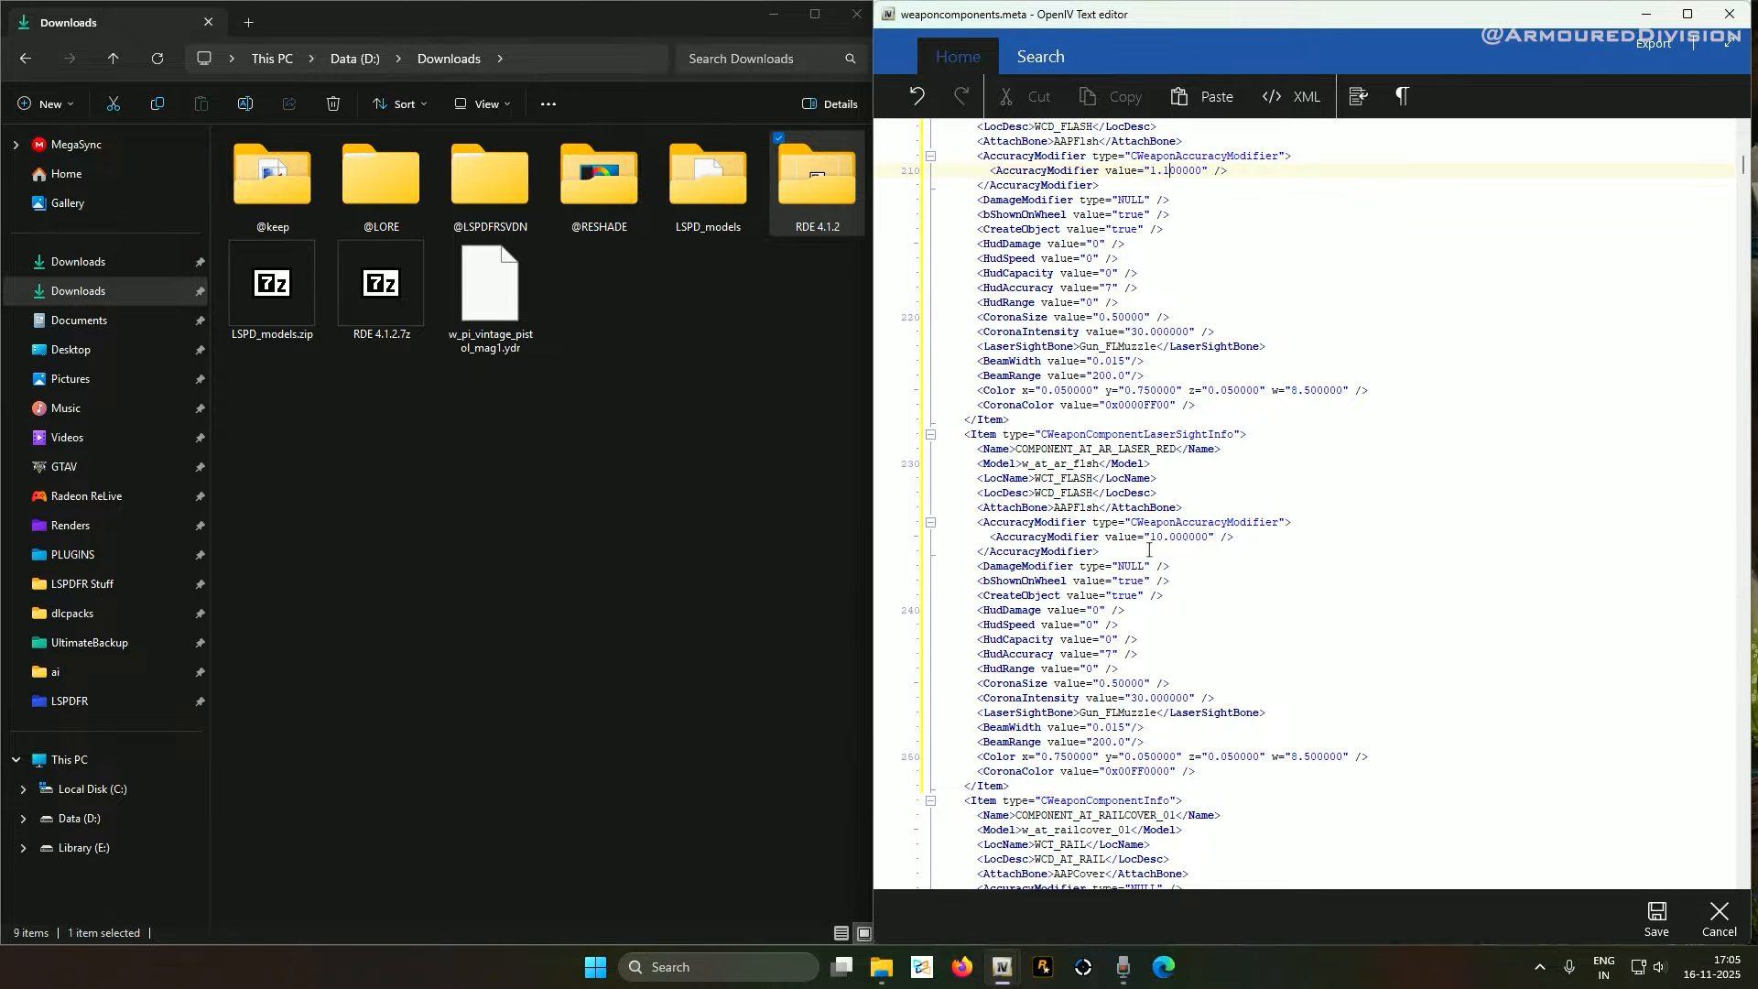
pyautogui.doubleClick(1157, 537)
pyautogui.write('1')
pyautogui.doubleClick(1167, 537)
pyautogui.write('100000')
pyautogui.scroll(20, 1044, 478)
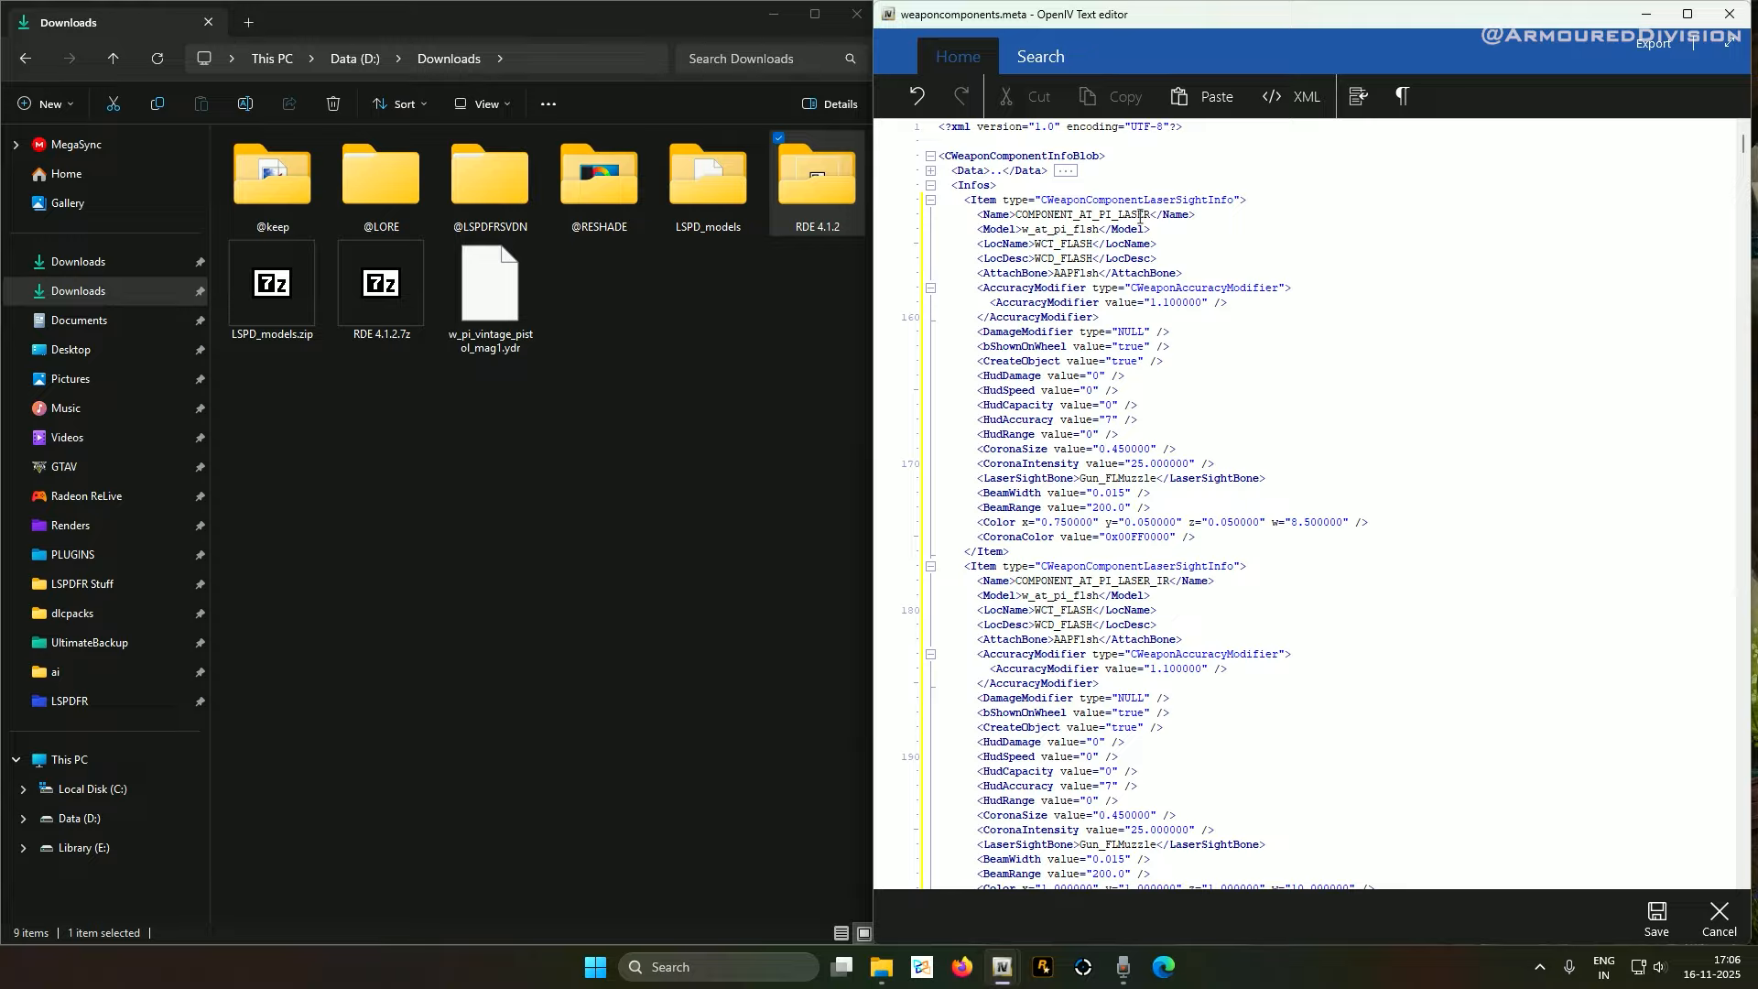
pyautogui.doubleClick(1024, 230)
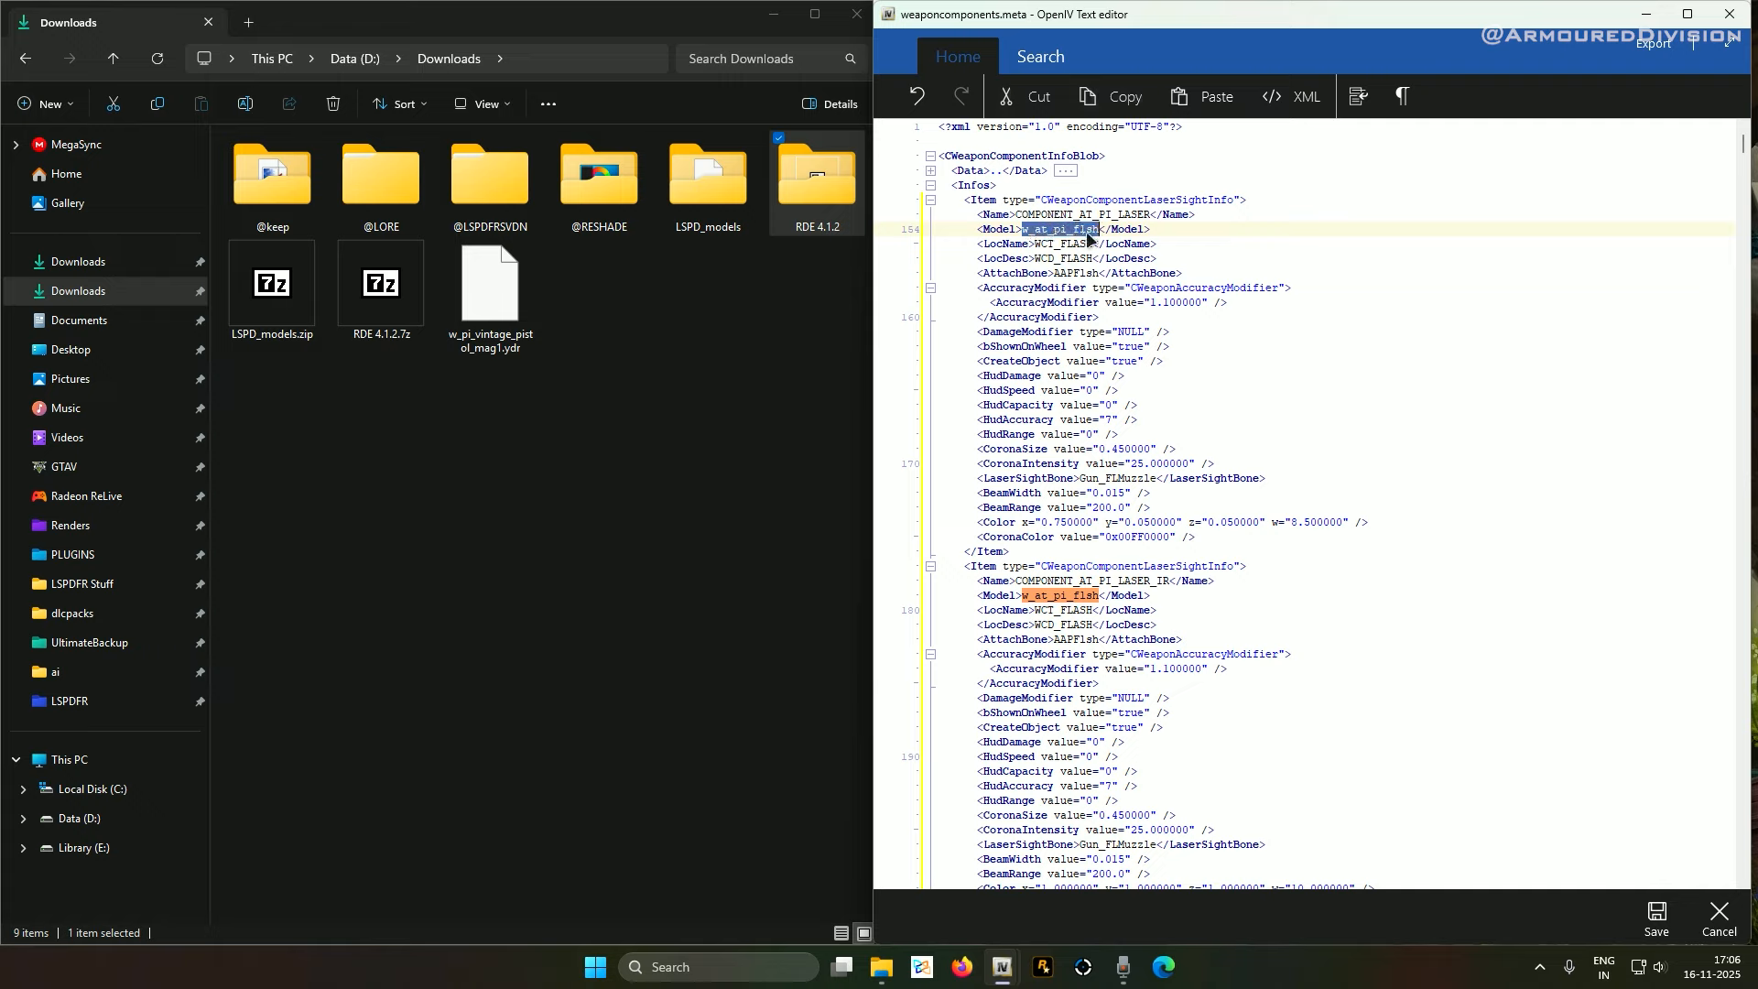
pyautogui.rightClick(529, 291)
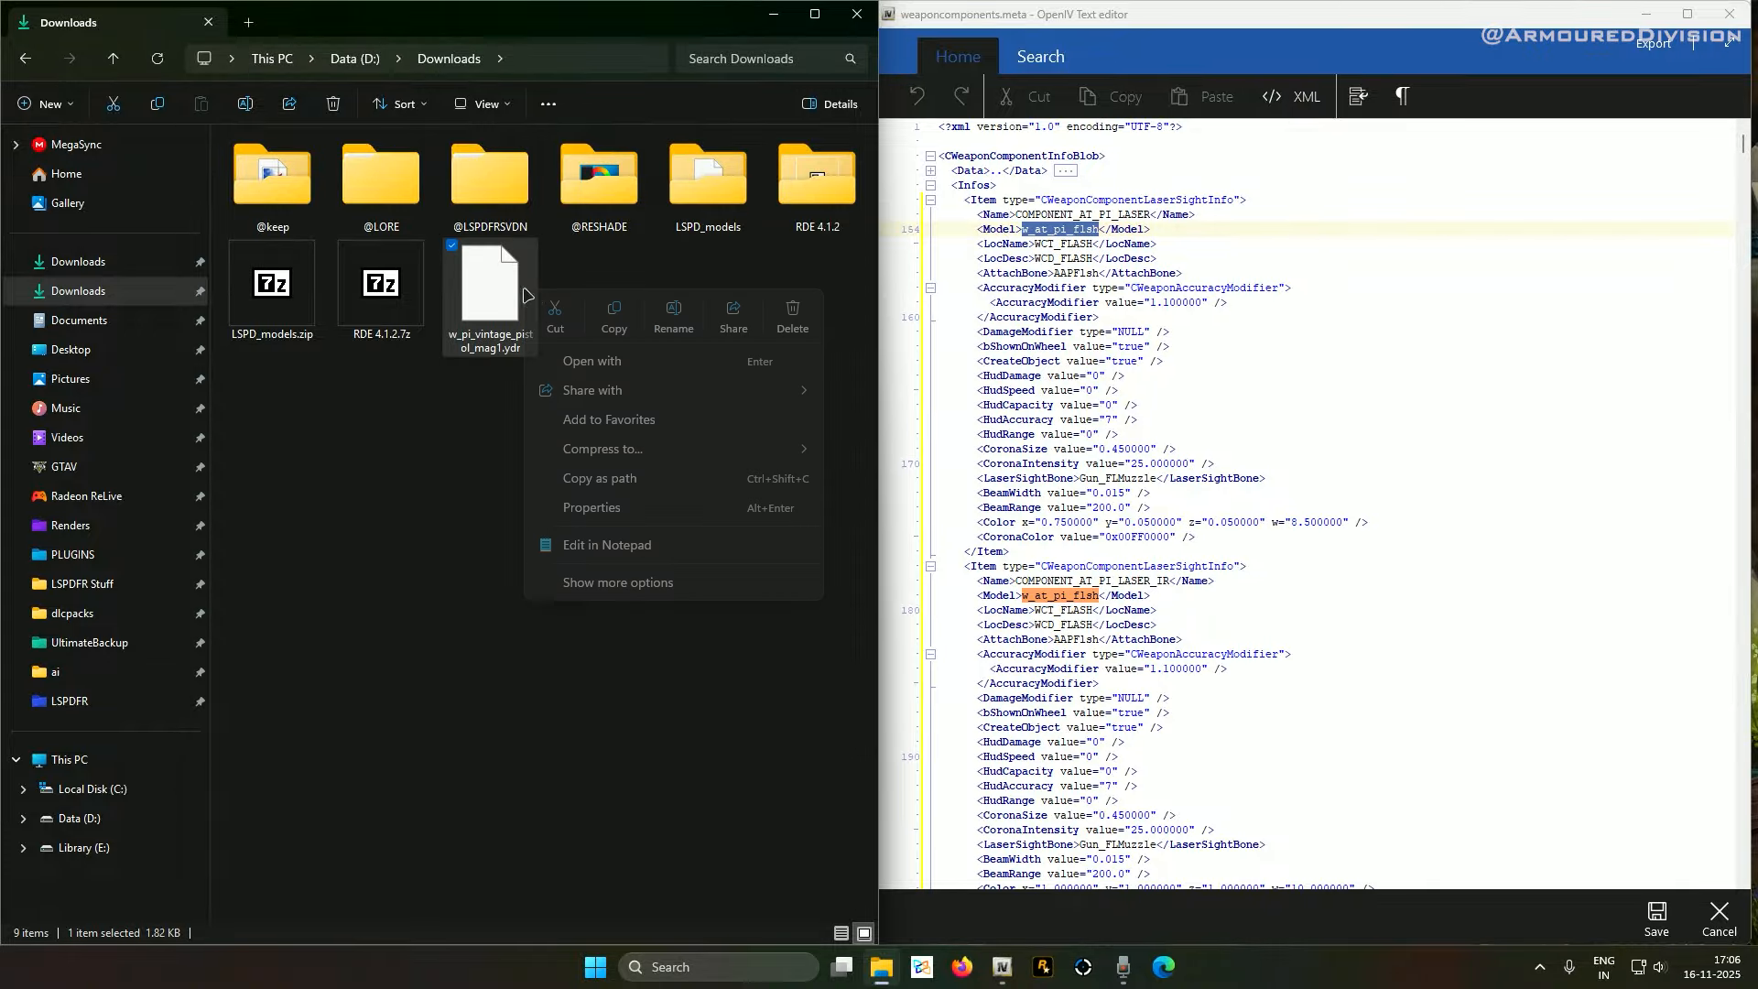
pyautogui.click(673, 321)
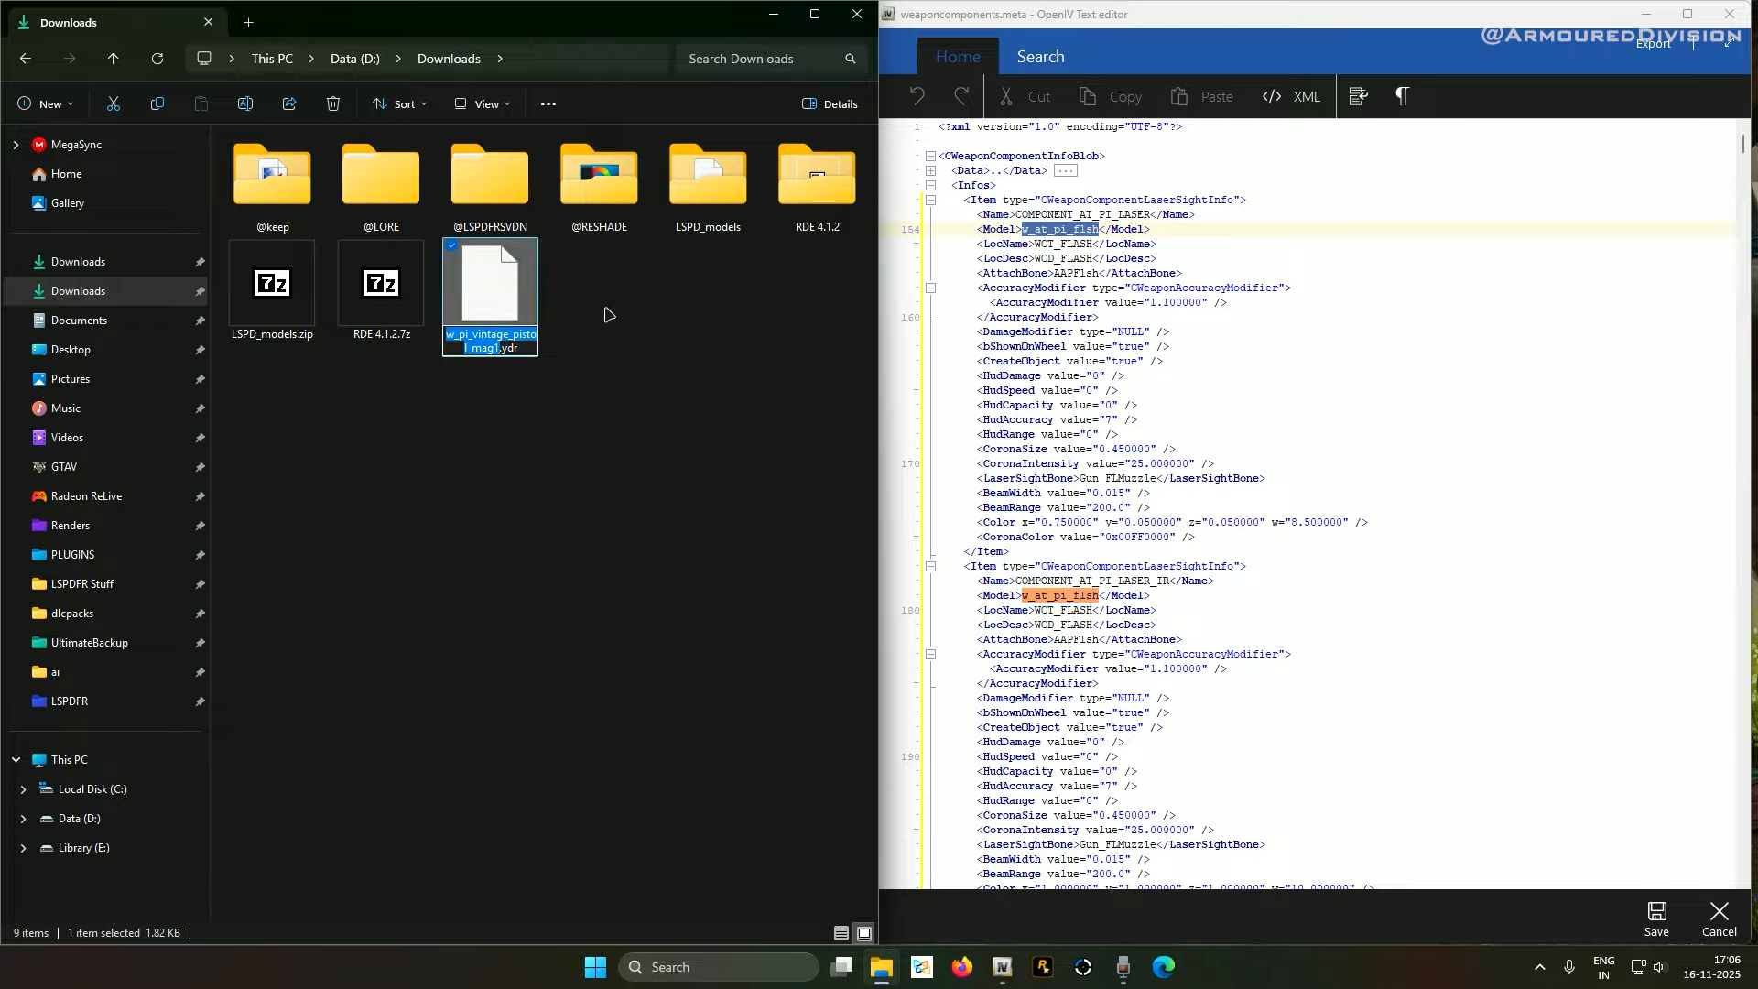
pyautogui.moveTo(1022, 229); pyautogui.dragTo(1097, 231)
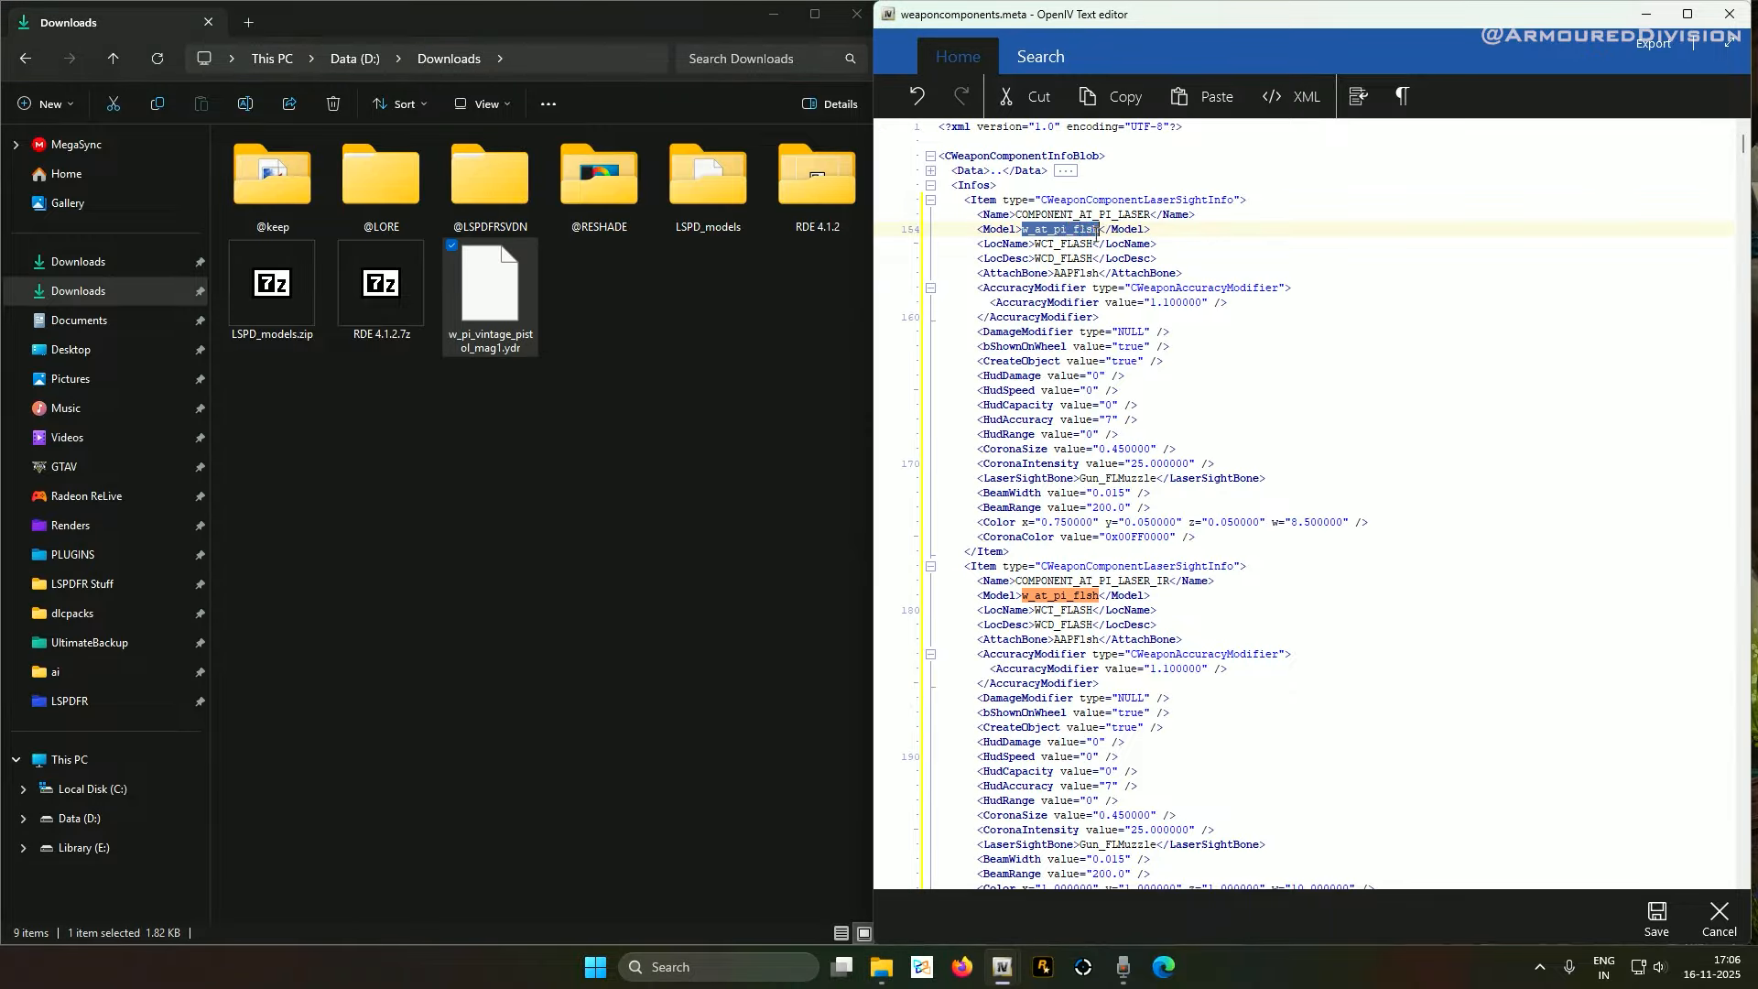